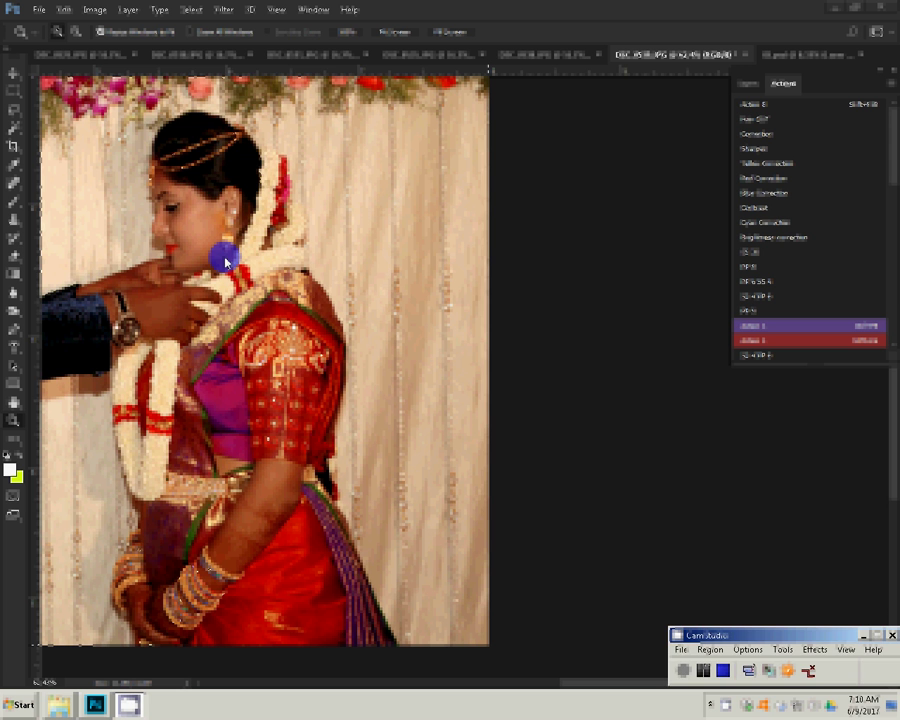
Cut the whole wedding photo, close the JPG unsaved, and paste it into 02.psd.
{"action": "left_click", "coordinate": [188, 10]}
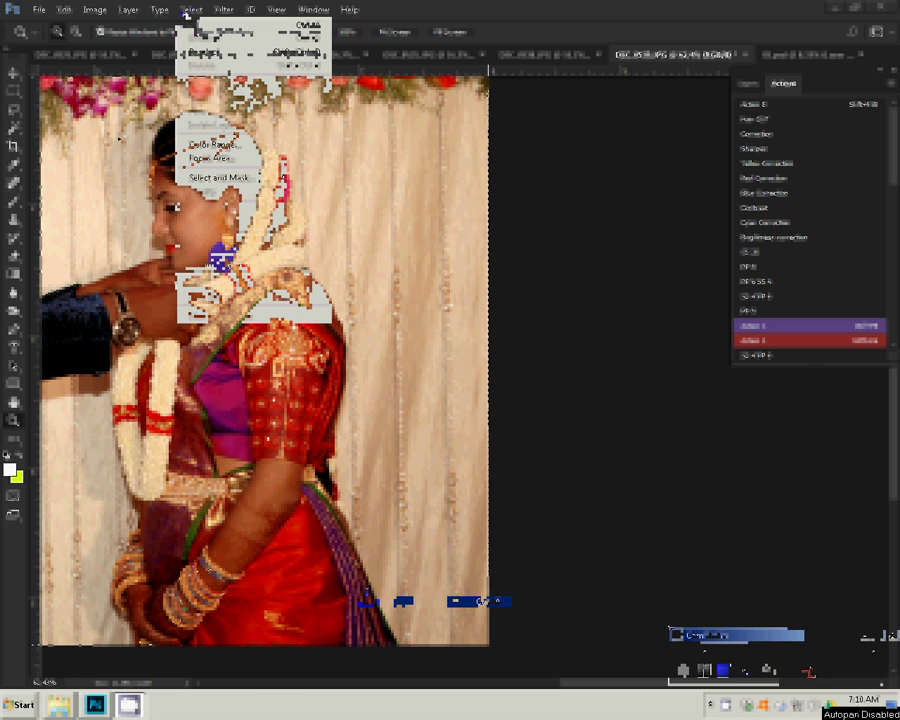
{"action": "left_click", "coordinate": [62, 10]}
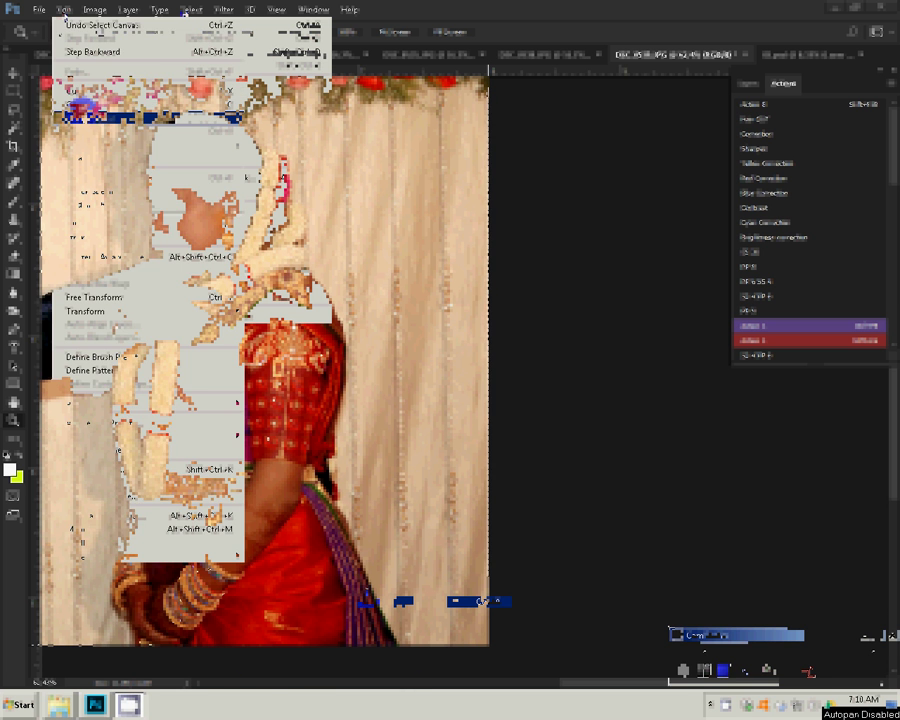
{"action": "left_click", "coordinate": [75, 95]}
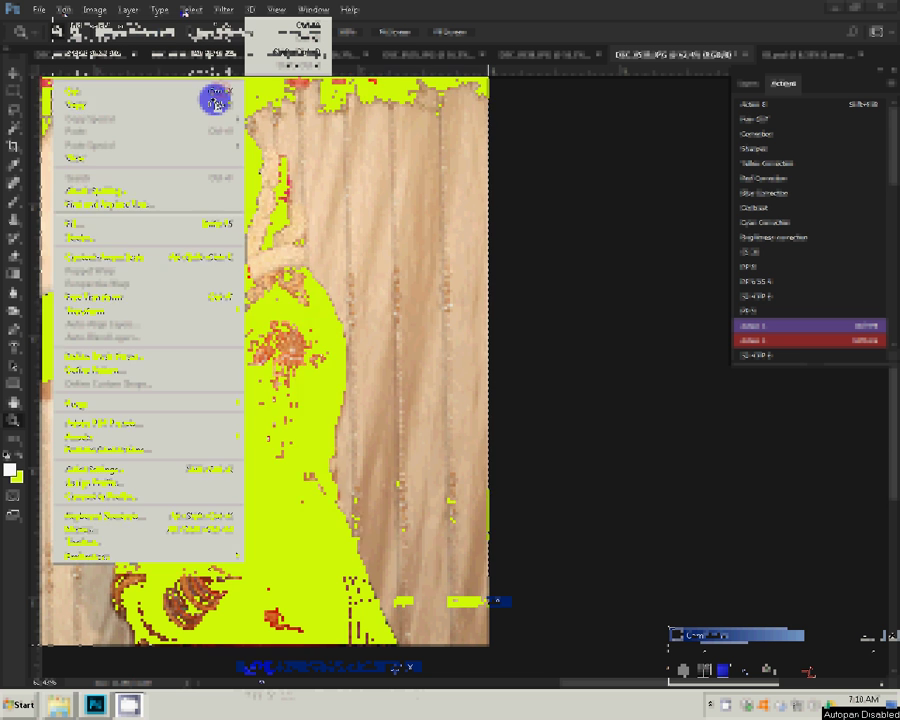
{"action": "left_click", "coordinate": [745, 55]}
{"action": "left_click", "coordinate": [455, 266]}
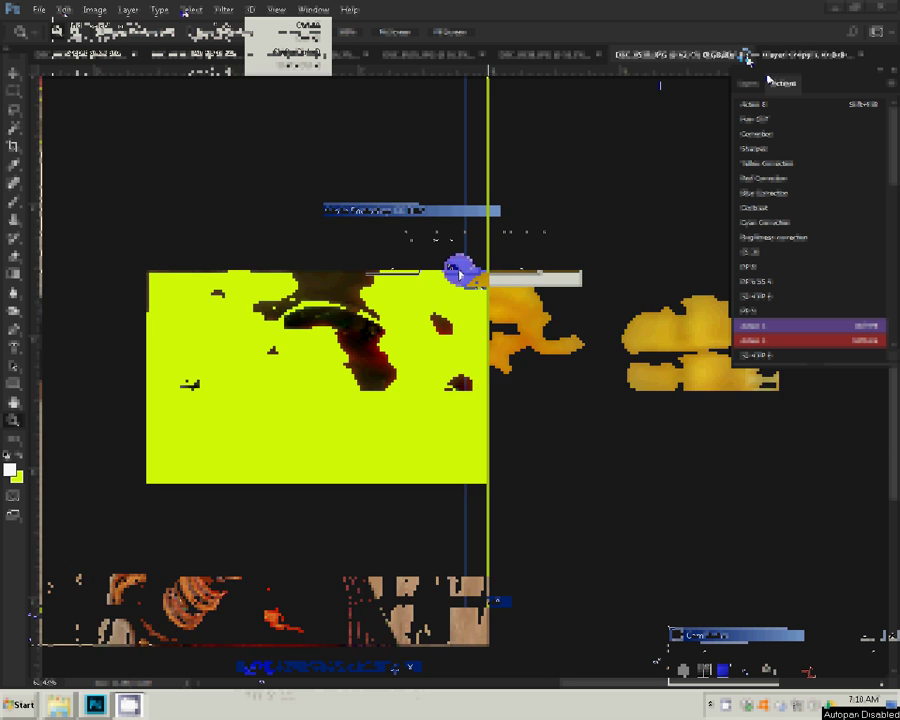
{"action": "left_click", "coordinate": [63, 10]}
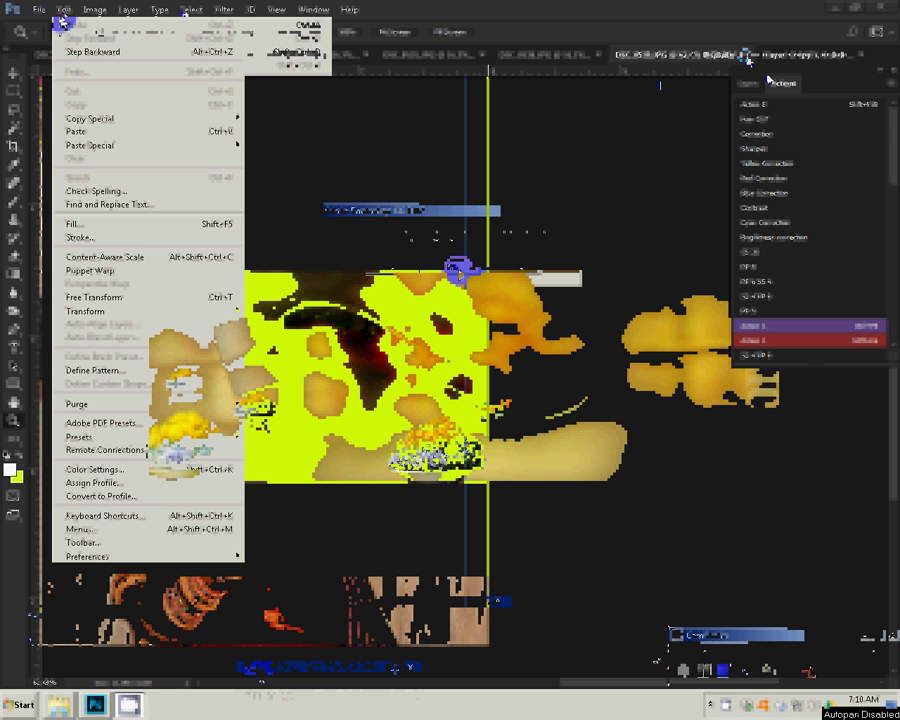
{"action": "left_click", "coordinate": [230, 131]}
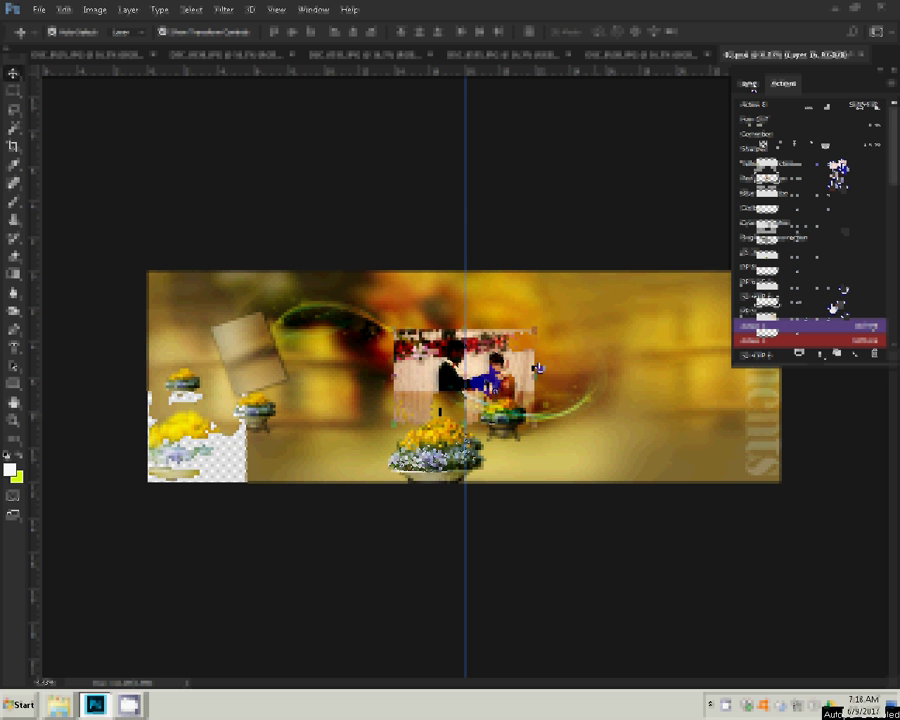
Drag the pasted couple photo into the bottom-right corner of the spread.
{"action": "left_click_drag", "start_coordinate": [520, 358], "coordinate": [530, 374]}
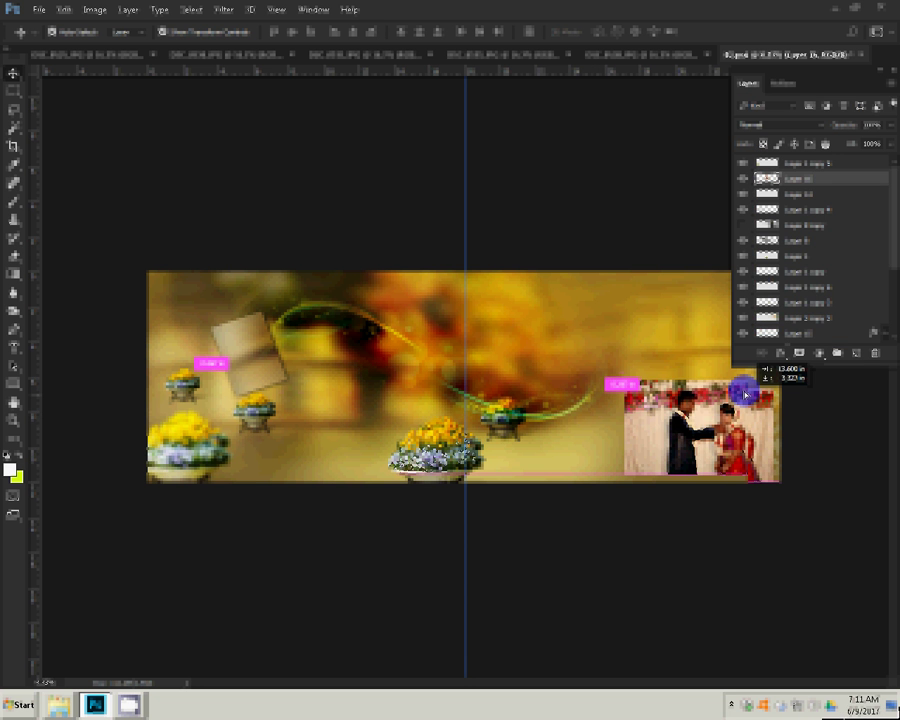
{"action": "left_click_drag", "start_coordinate": [746, 394], "coordinate": [748, 396]}
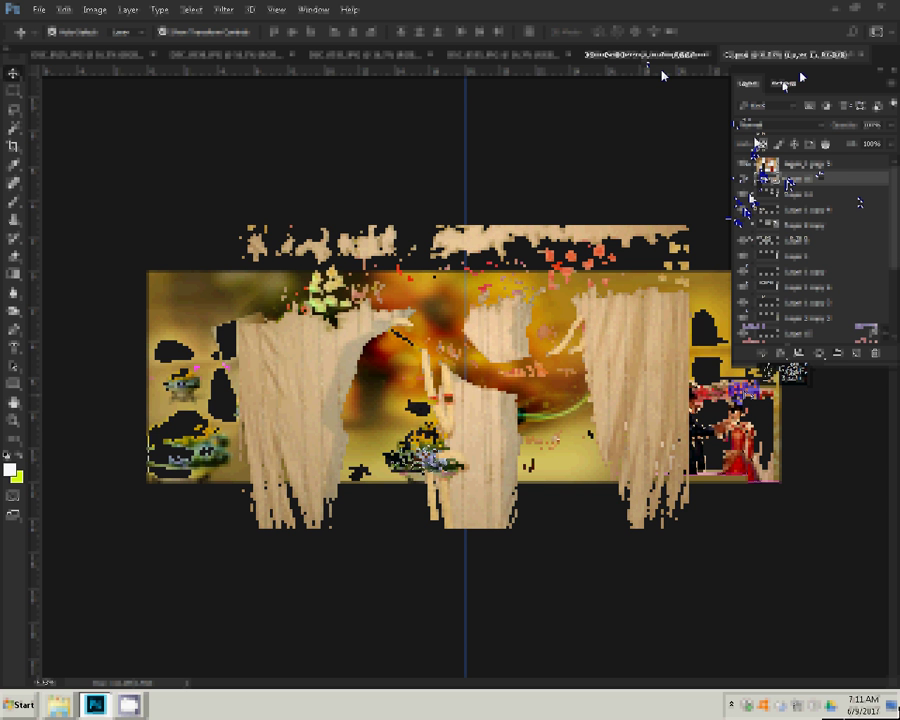
Run the saved action on DSC_0538.JPG, shrink it with Image Size, and close it unsaved.
{"action": "left_click", "coordinate": [764, 147]}
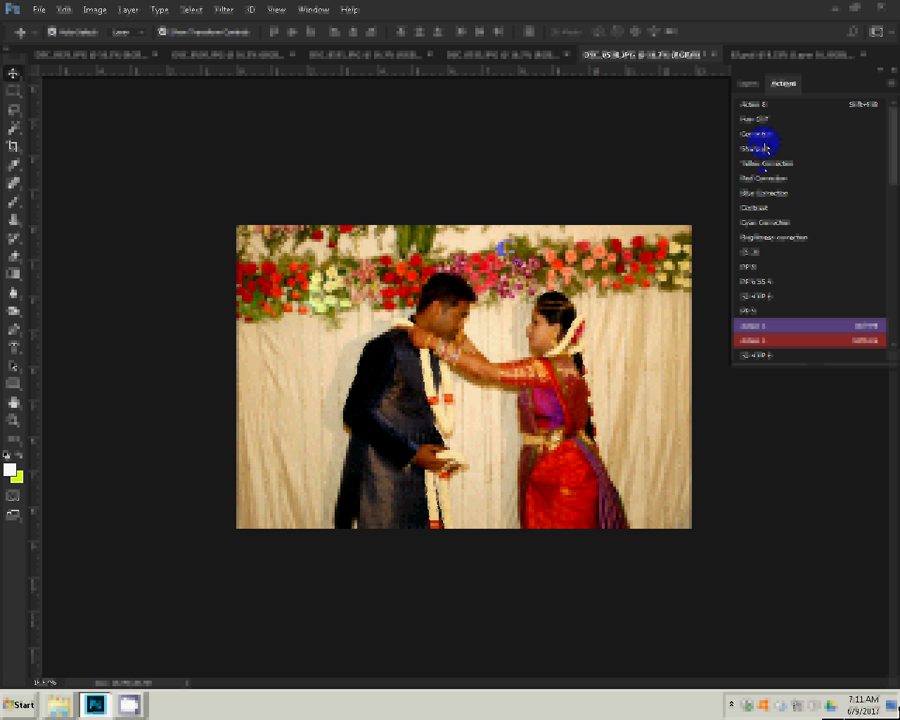
{"action": "key", "text": "ctrl+alt+i"}
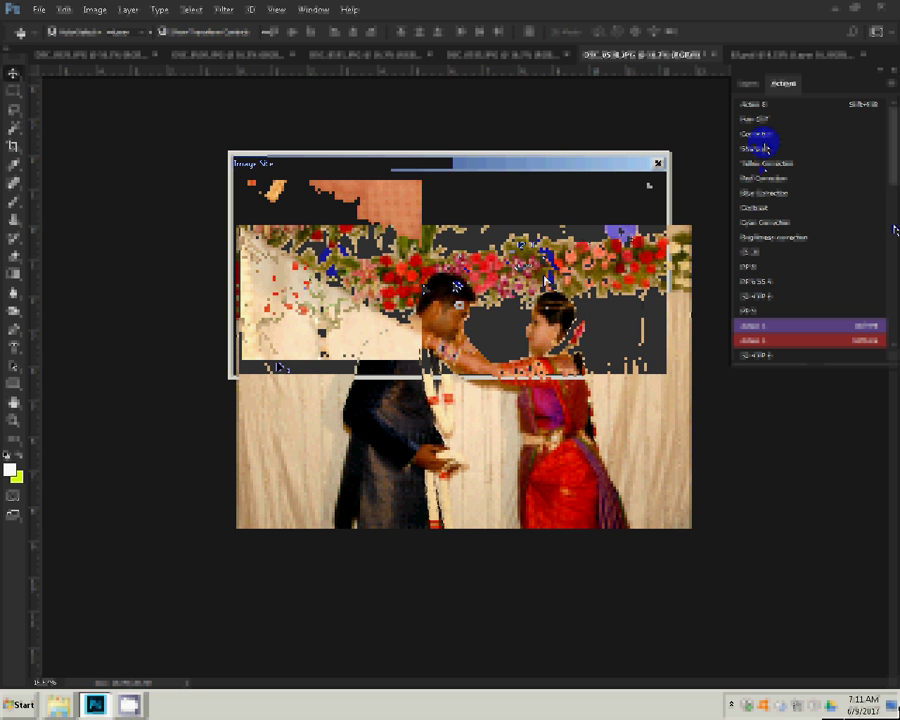
{"action": "key", "text": "Return"}
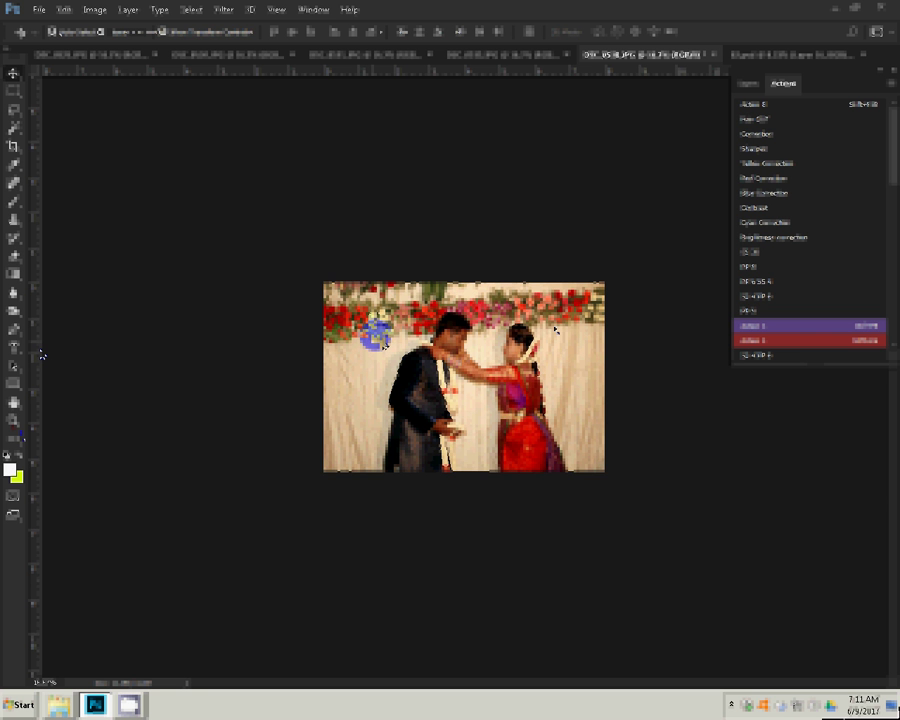
{"action": "key", "text": "ctrl+0"}
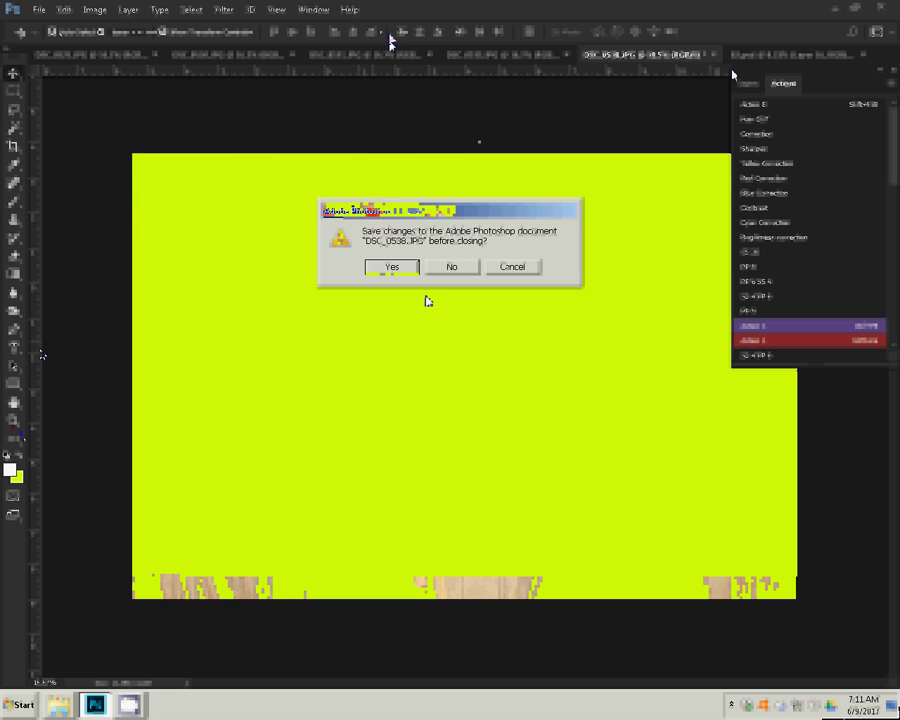
{"action": "left_click", "coordinate": [454, 265]}
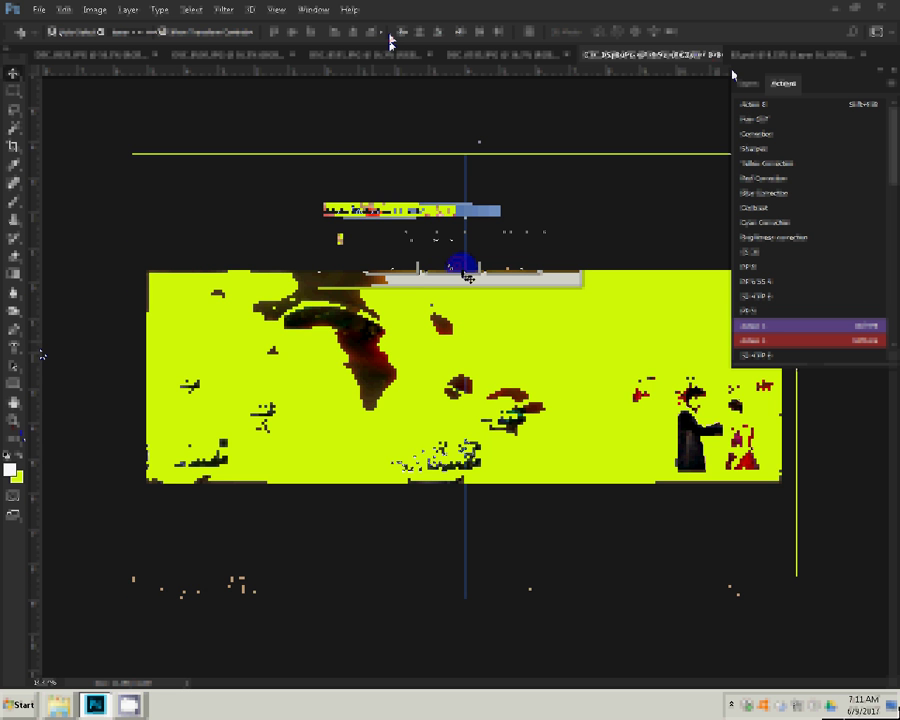
Paste the second couple photo and place it top-right, above the first couple photo.
{"action": "key", "text": "z"}
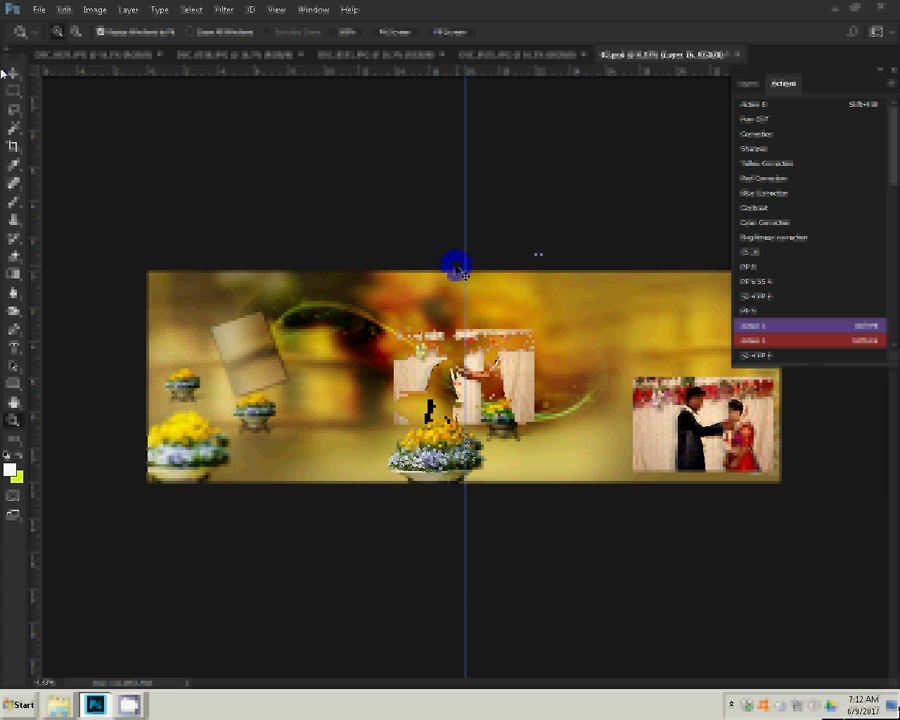
{"action": "key", "text": "v"}
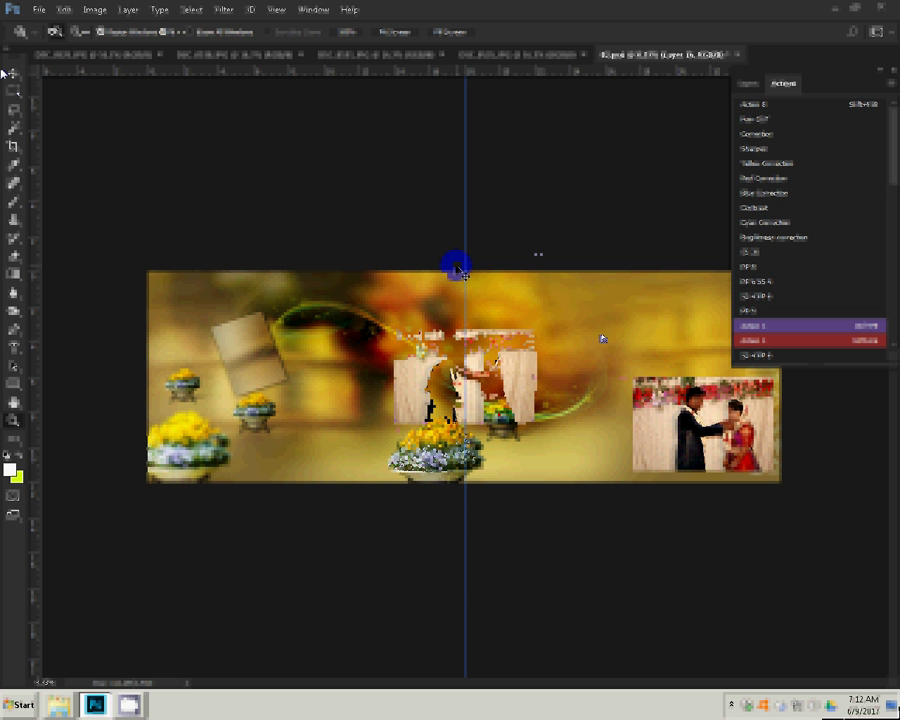
{"action": "left_click_drag", "start_coordinate": [456, 267], "coordinate": [457, 269]}
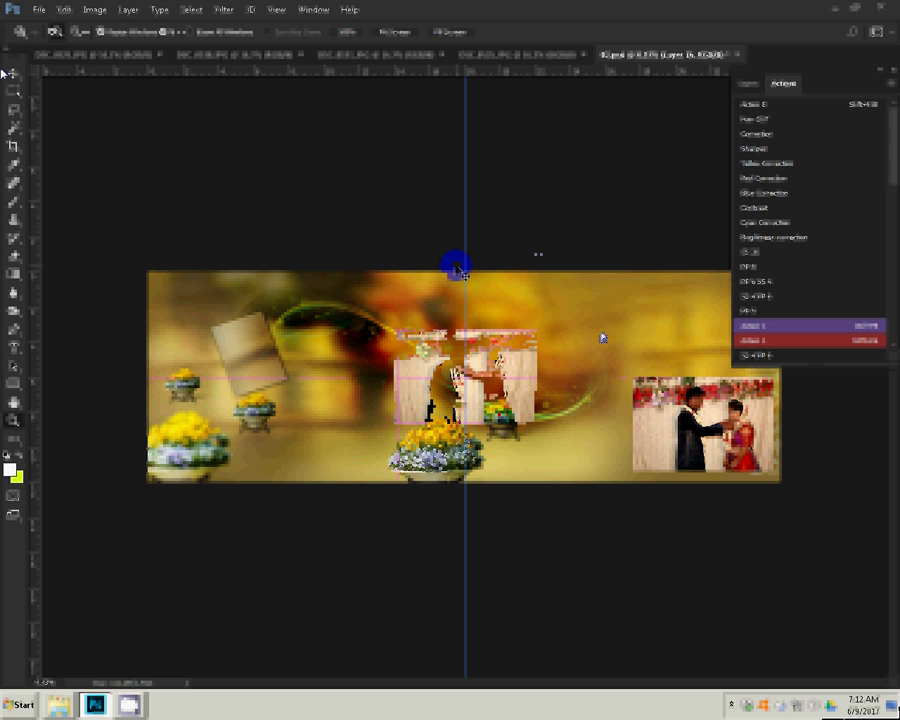
{"action": "left_click_drag", "start_coordinate": [602, 338], "coordinate": [639, 343]}
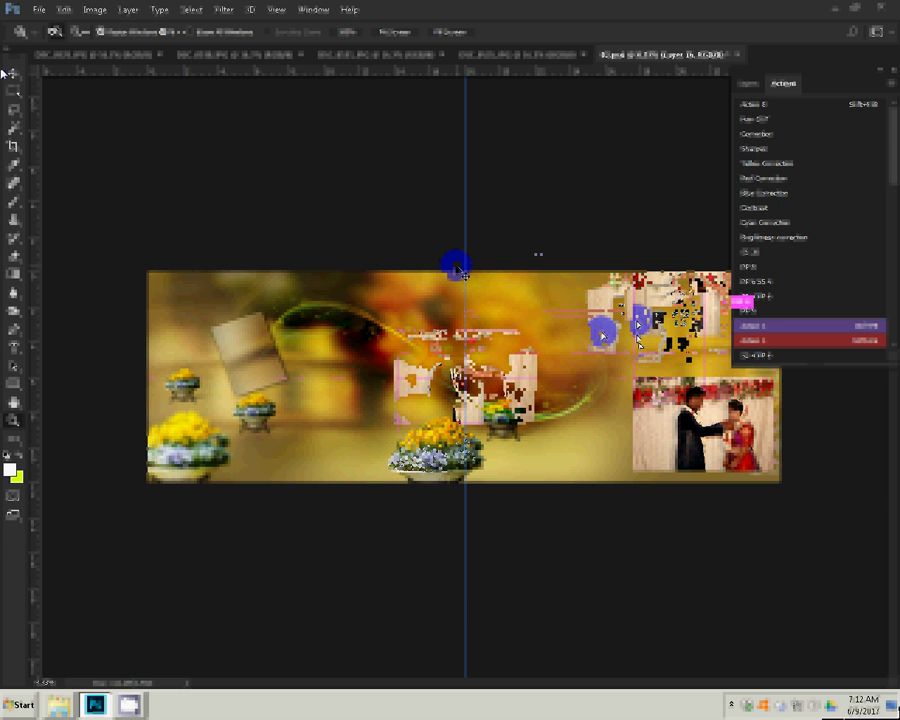
{"action": "left_click_drag", "start_coordinate": [639, 328], "coordinate": [648, 353]}
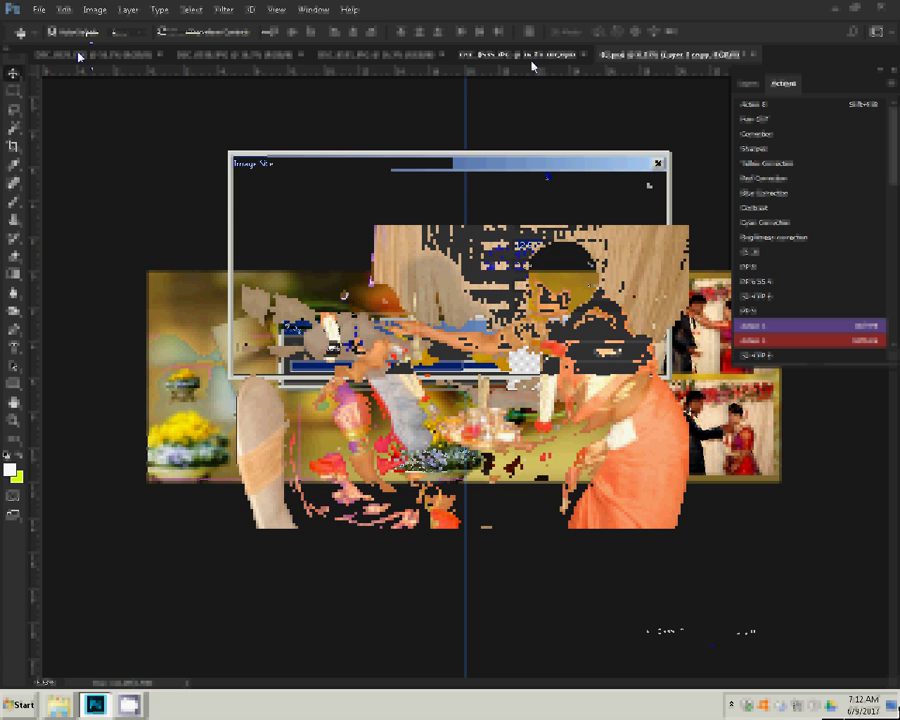
Resize the ritual photo to 12.5 in wide, cut it, and close it unsaved.
{"action": "left_click_drag", "start_coordinate": [477, 241], "coordinate": [476, 242]}
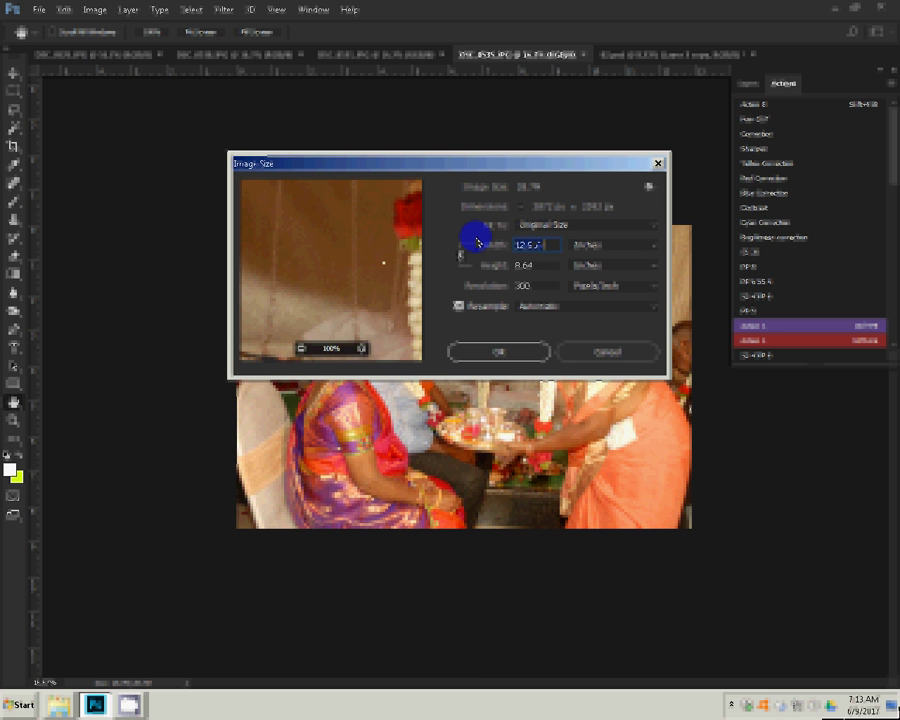
{"action": "left_click", "coordinate": [513, 356]}
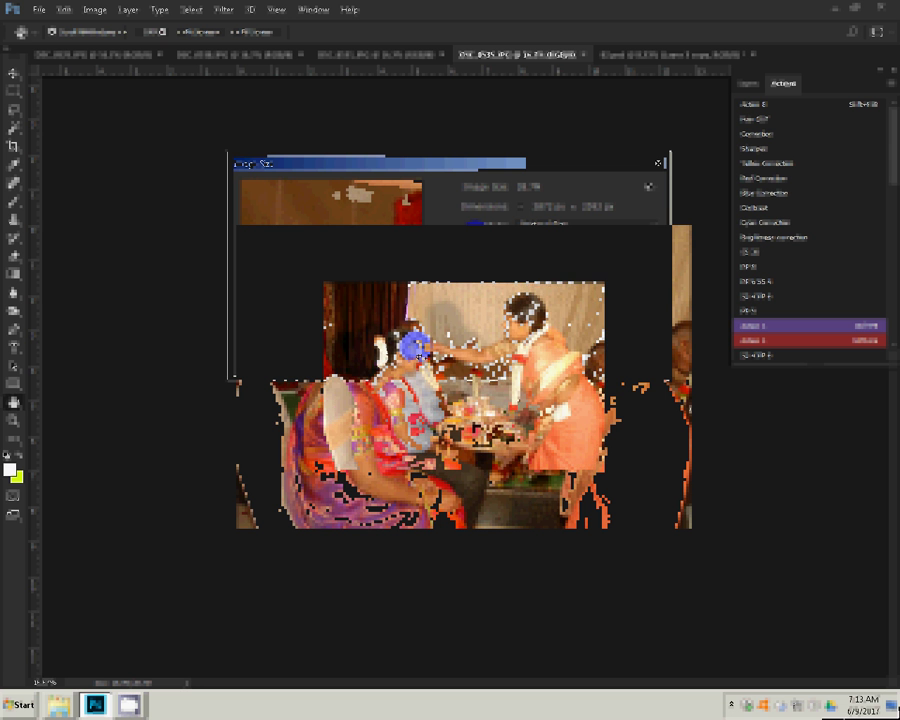
{"action": "left_click", "coordinate": [748, 160]}
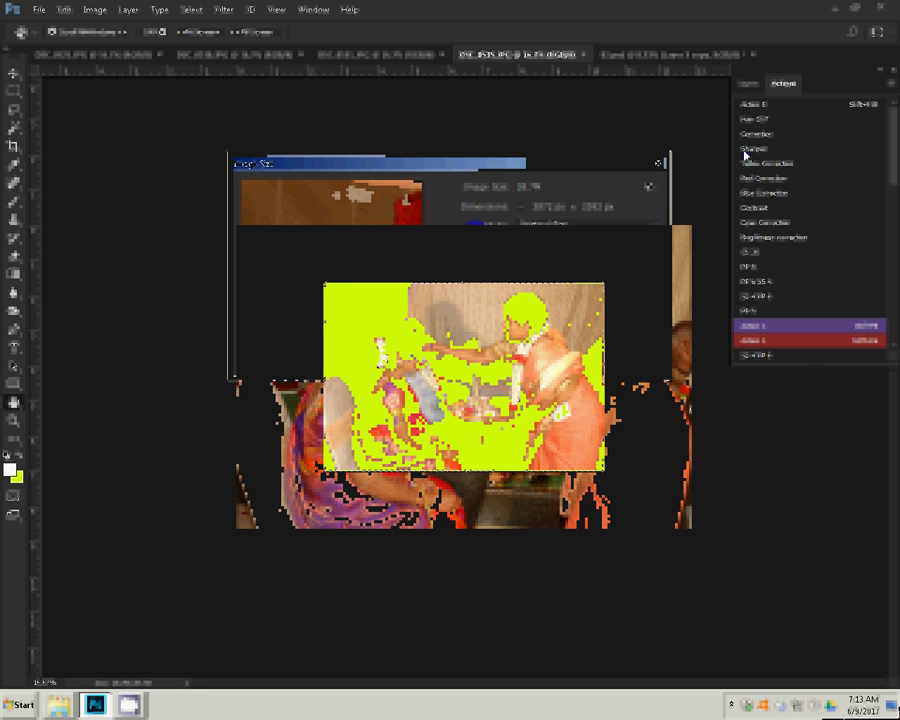
{"action": "left_click", "coordinate": [585, 54]}
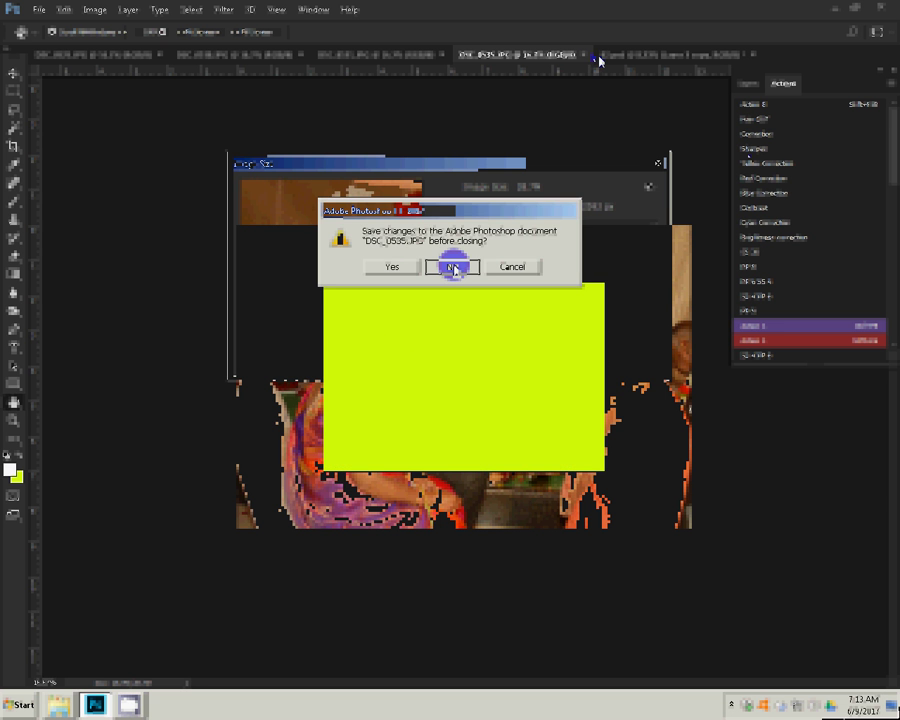
{"action": "left_click", "coordinate": [453, 265]}
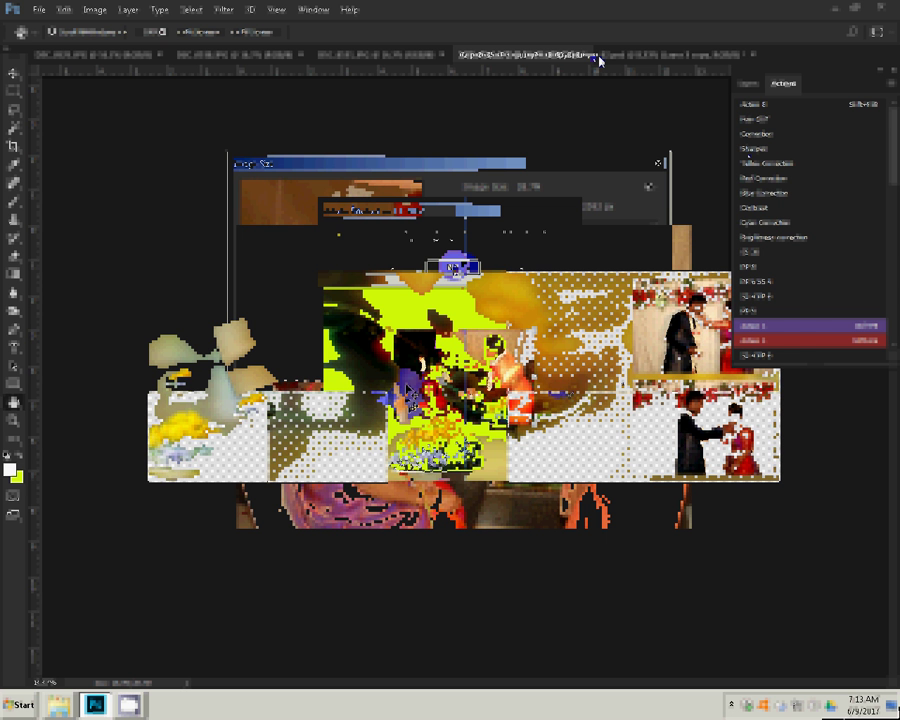
Select Layer 10 in 02.psd and move the ritual photo to the spread's centre.
{"action": "left_click", "coordinate": [750, 86]}
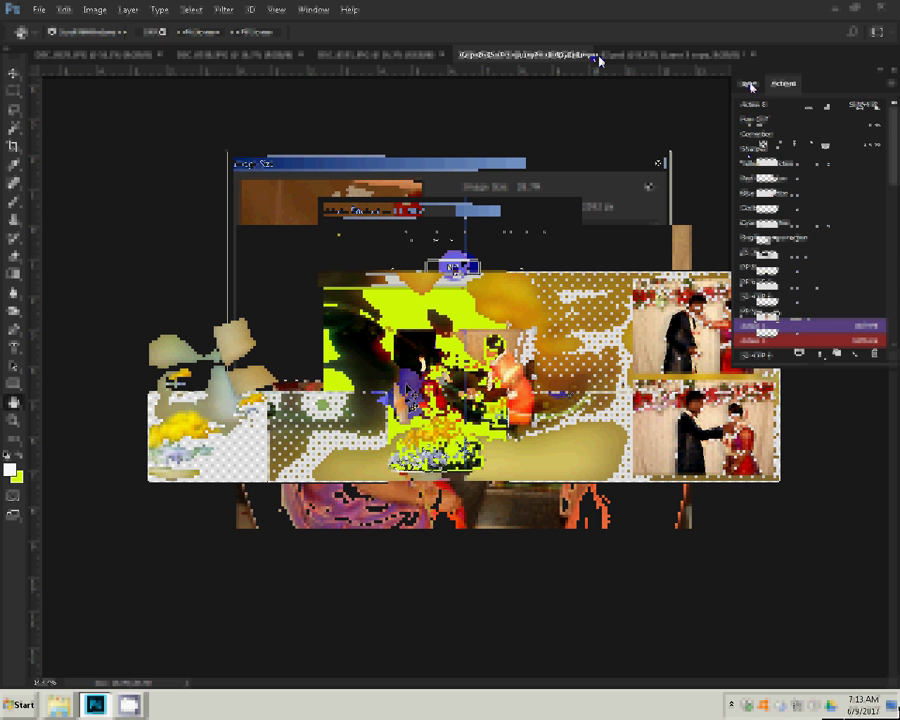
{"action": "left_click", "coordinate": [846, 328]}
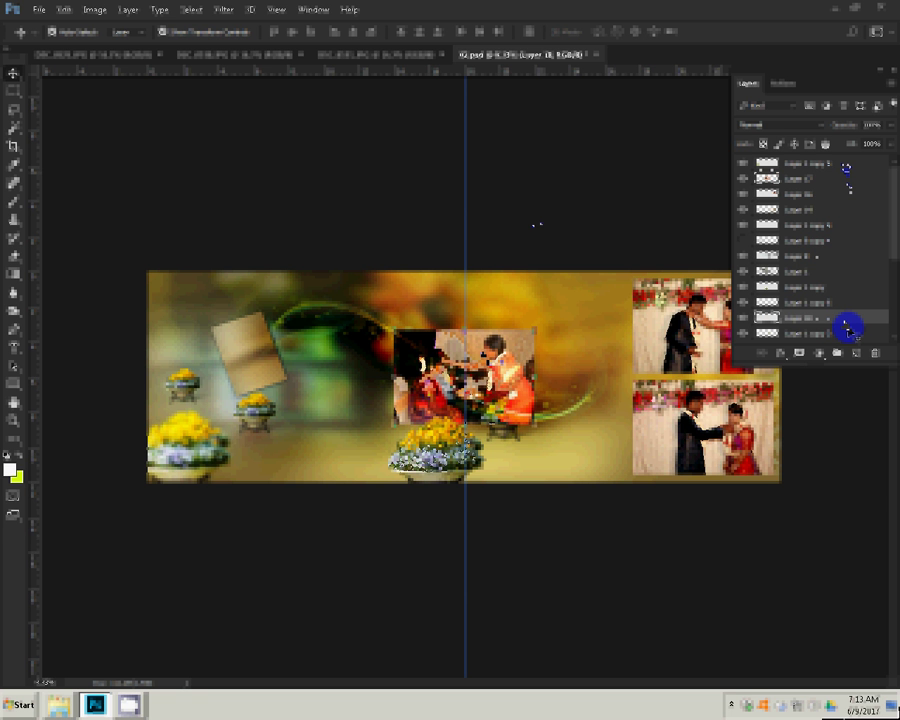
{"action": "left_click_drag", "start_coordinate": [846, 328], "coordinate": [566, 305]}
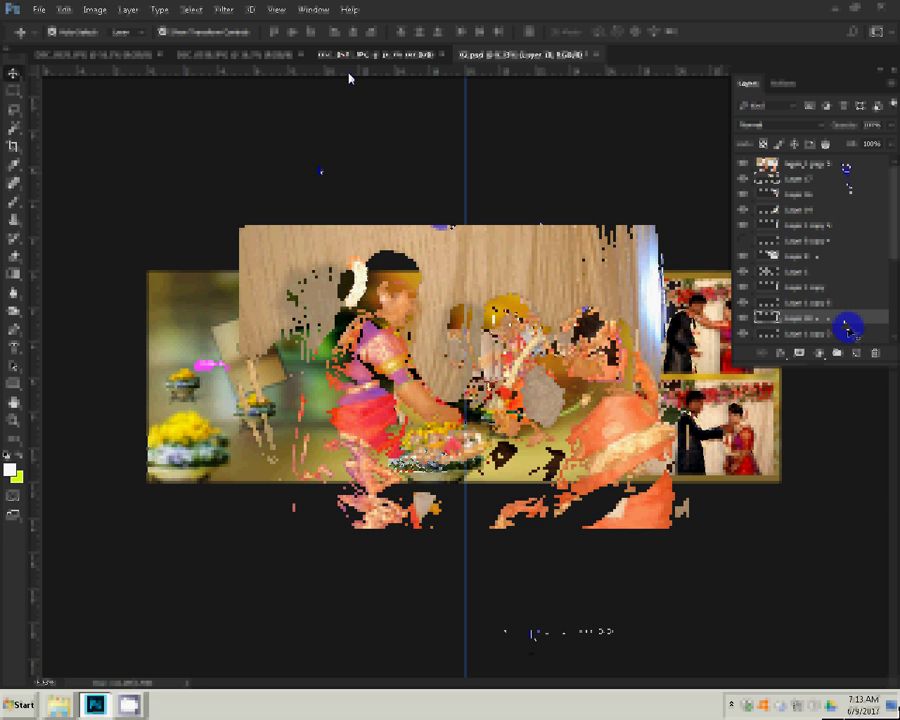
Resize and cut DSC_0531, close it without saving, and return to the album spread.
{"action": "key", "text": "ctrl+alt+i"}
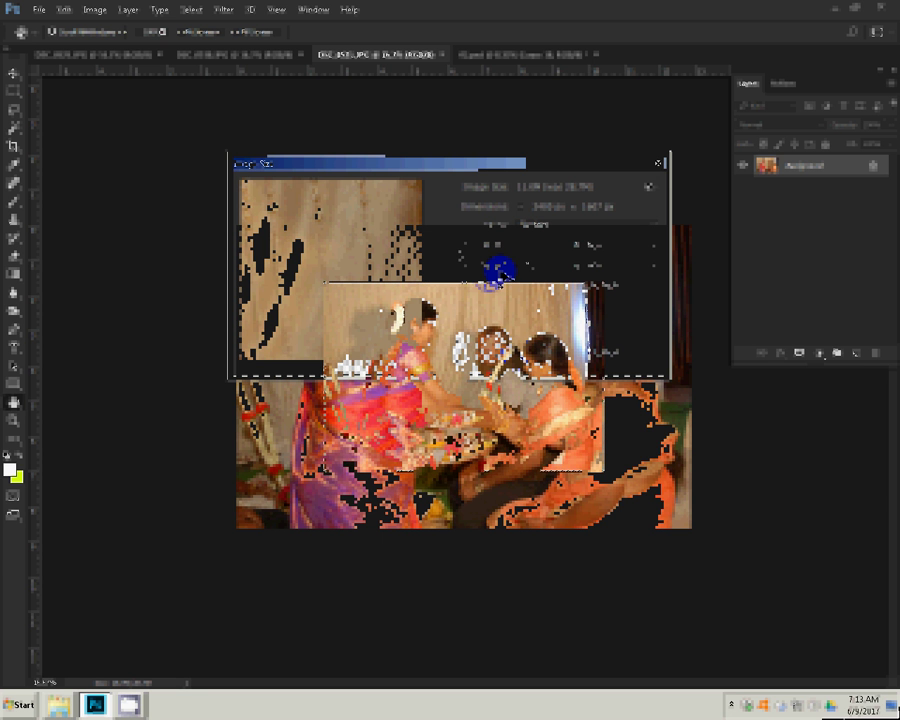
{"action": "key", "text": "ctrl+BackSpace"}
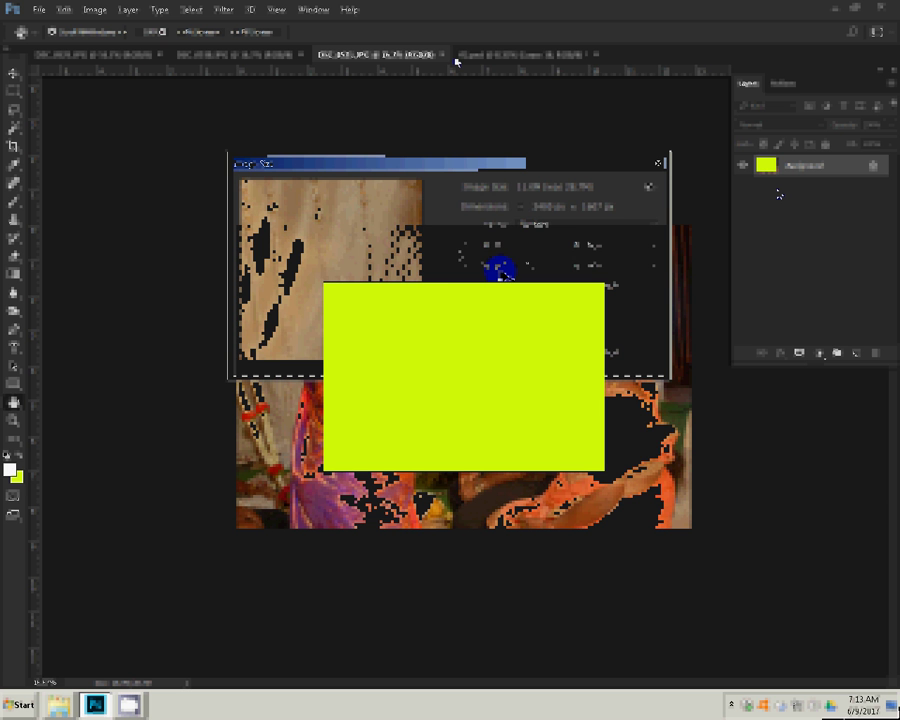
{"action": "key", "text": "ctrl+w"}
{"action": "left_click", "coordinate": [434, 267]}
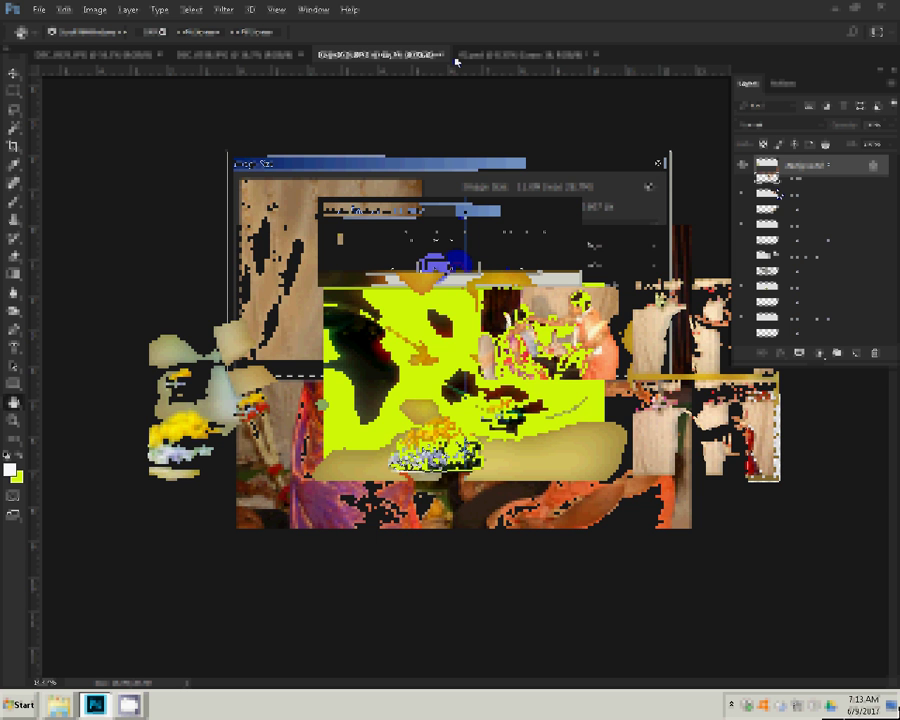
{"action": "left_click", "coordinate": [347, 362]}
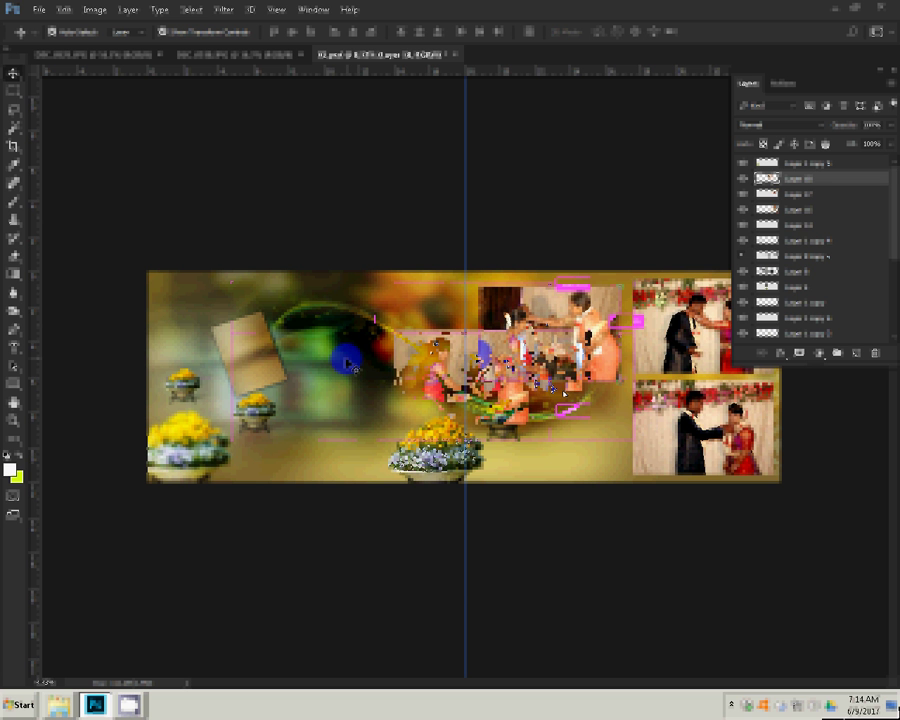
Align the ceremony photo in the lower-middle frame with smart guides, then paste the sari photo.
{"action": "left_click_drag", "start_coordinate": [552, 388], "coordinate": [578, 398]}
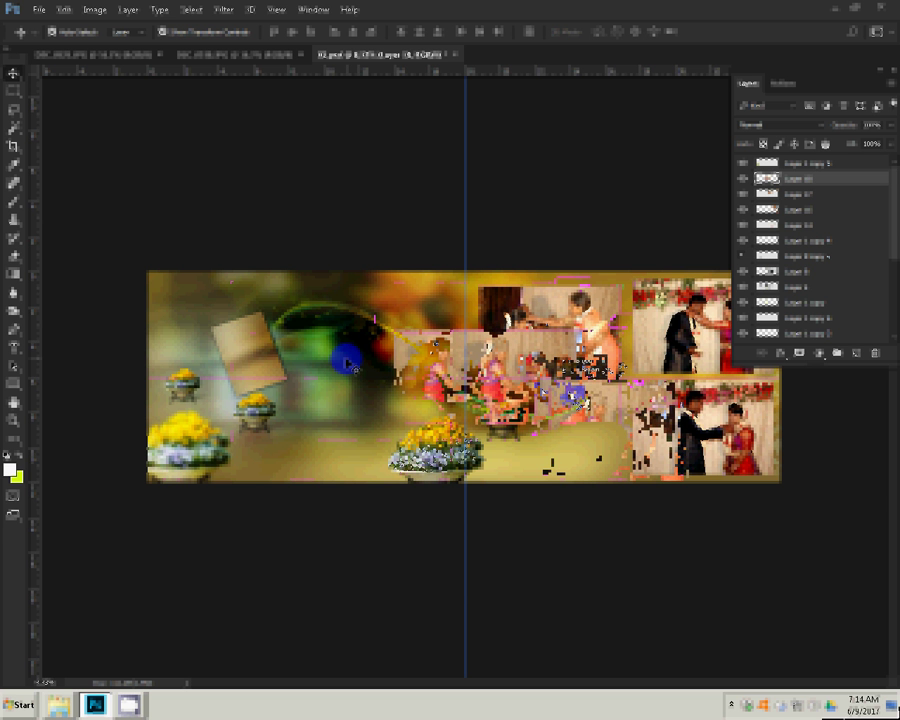
{"action": "left_click_drag", "start_coordinate": [575, 396], "coordinate": [570, 393]}
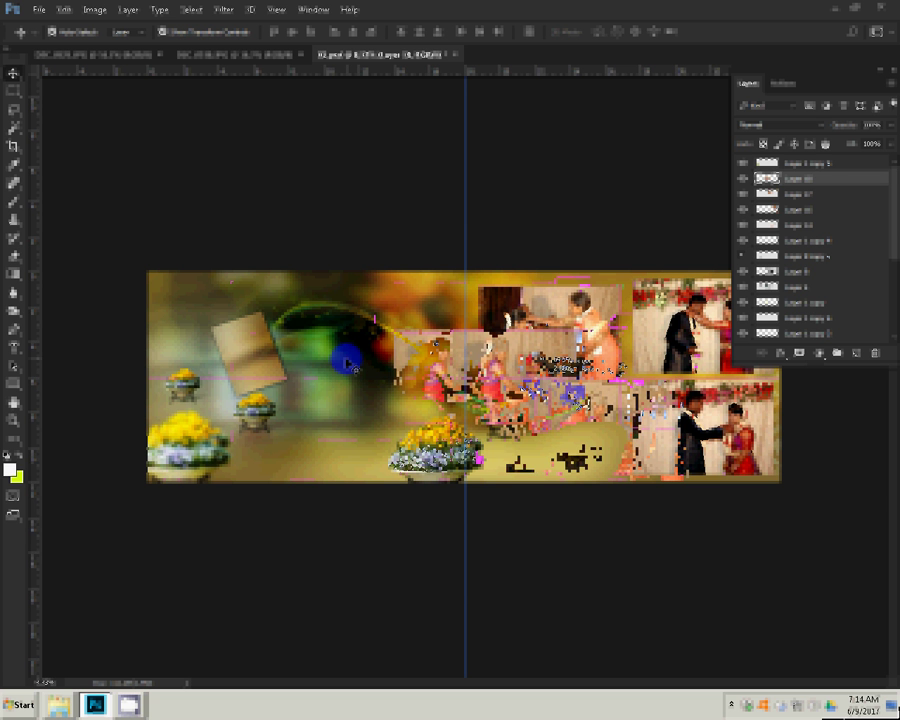
{"action": "mouse_move", "coordinate": [348, 364]}
{"action": "left_mouse_down"}
{"action": "mouse_move", "coordinate": [506, 394]}
{"action": "mouse_move", "coordinate": [540, 314]}
{"action": "left_mouse_up"}
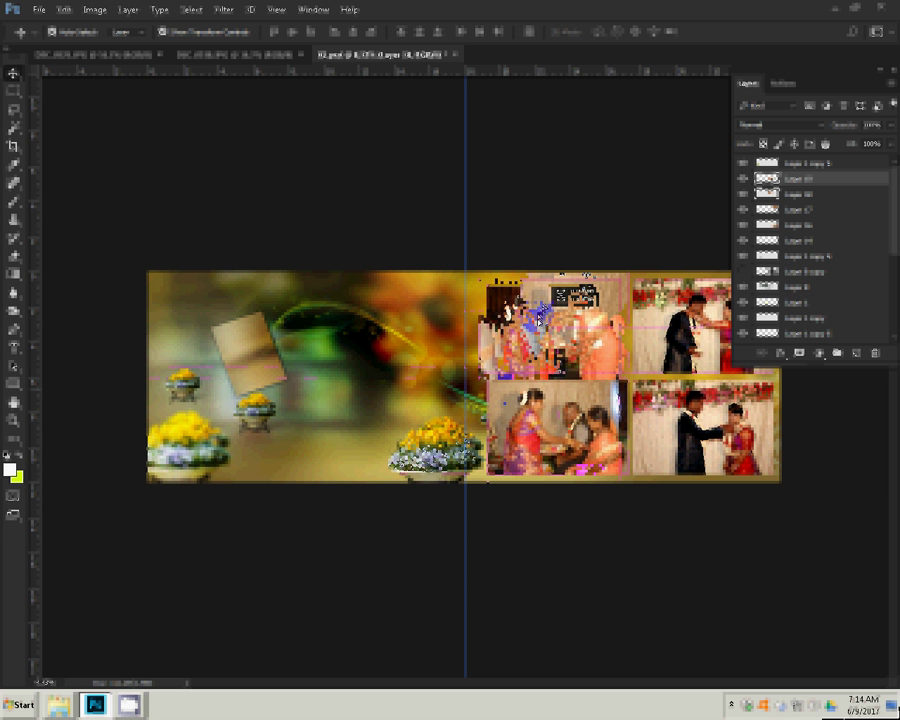
{"action": "left_click_drag", "start_coordinate": [540, 314], "coordinate": [541, 318]}
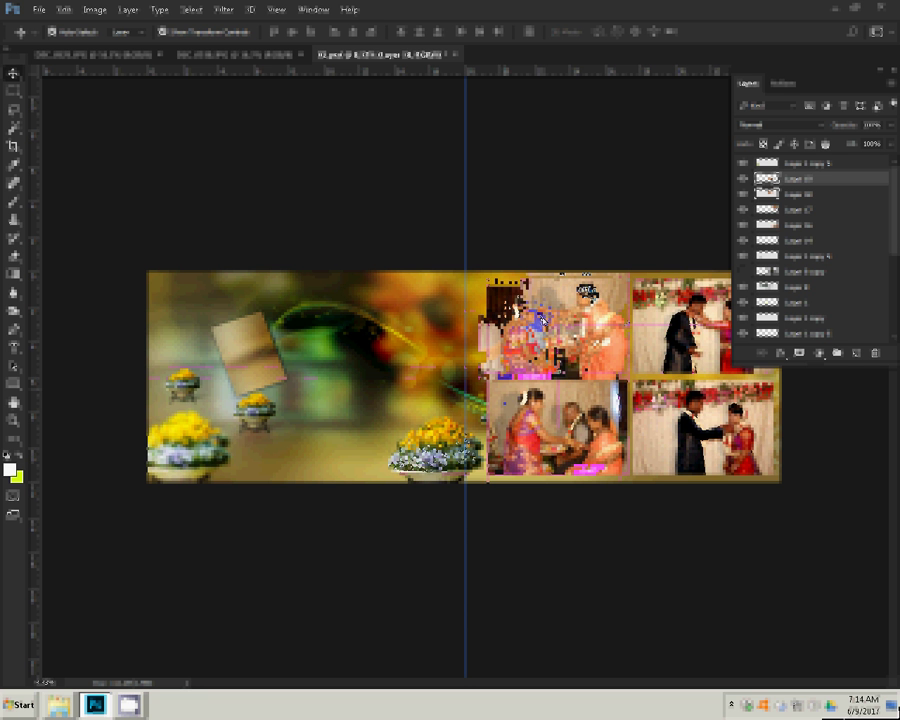
{"action": "key", "text": "ctrl+v"}
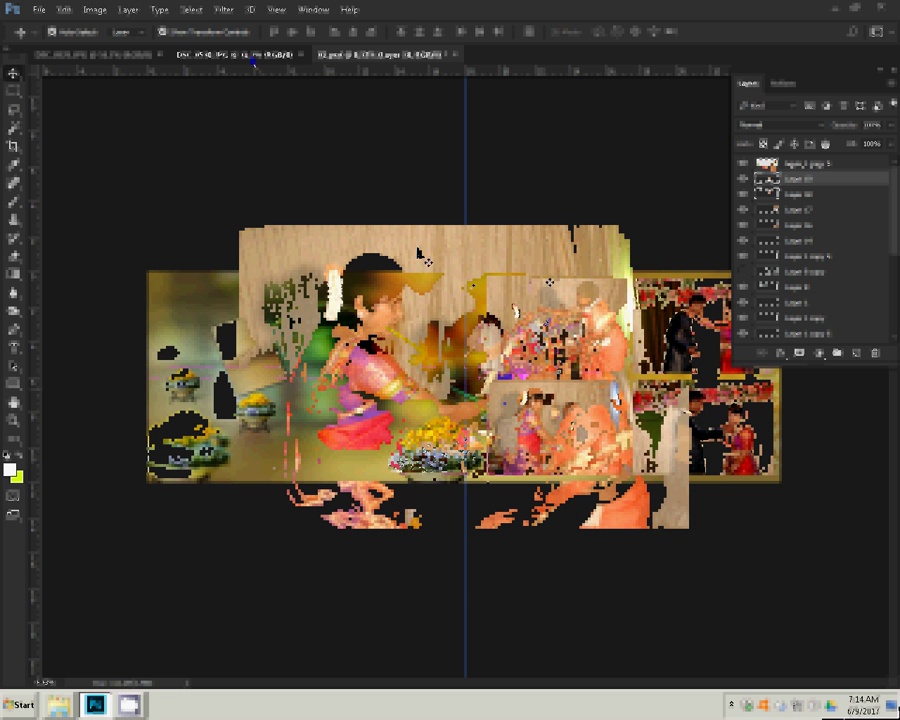
Resize the sari photo, discard it unsaved, and place its copy in the lower-left frame.
{"action": "key", "text": "ctrl+alt+i"}
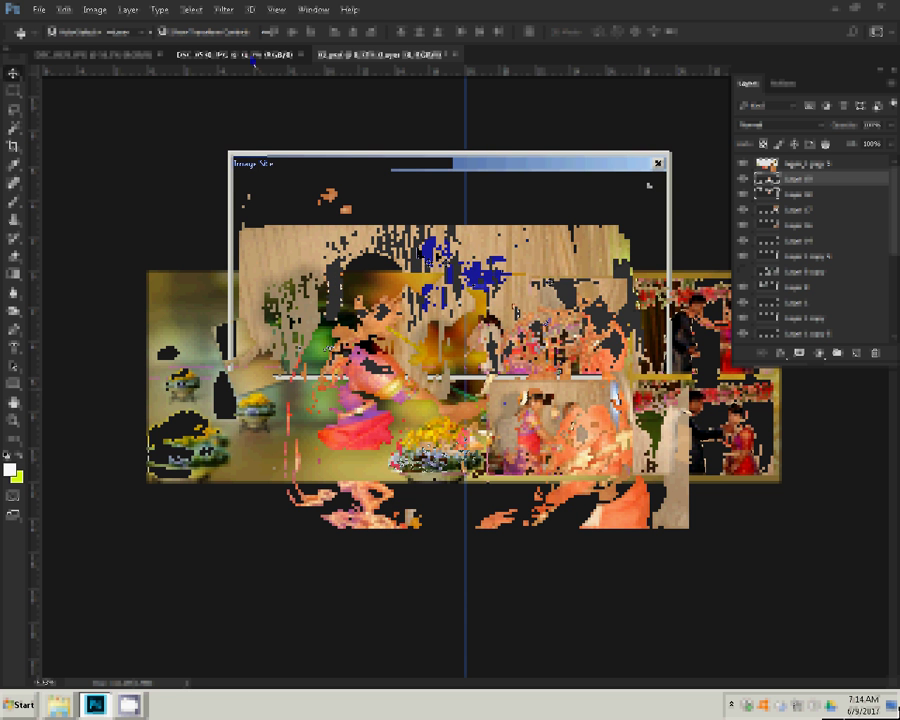
{"action": "left_click", "coordinate": [520, 354]}
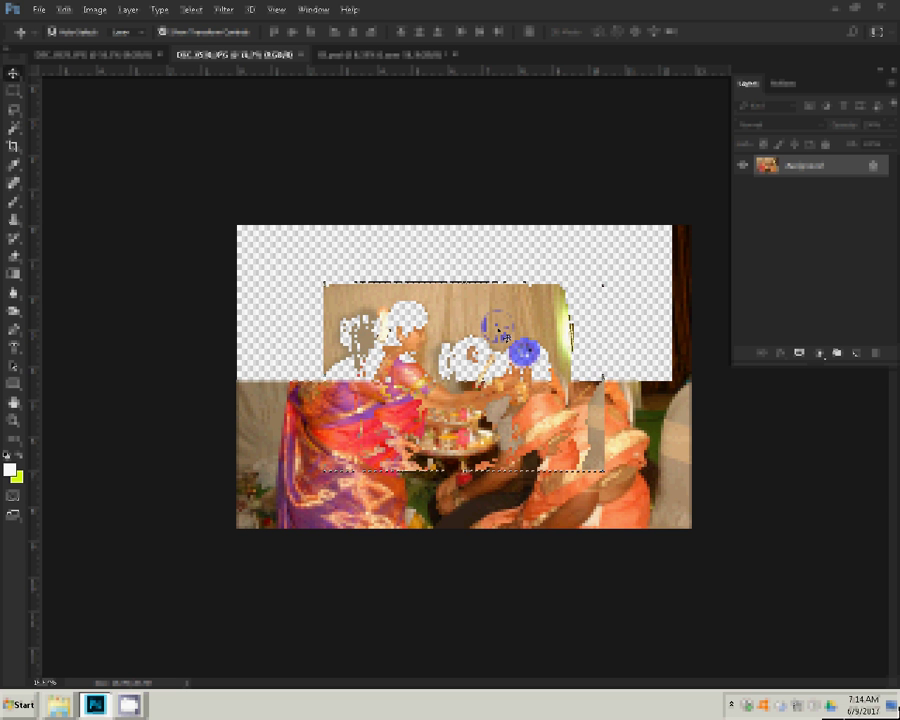
{"action": "key", "text": "BackSpace"}
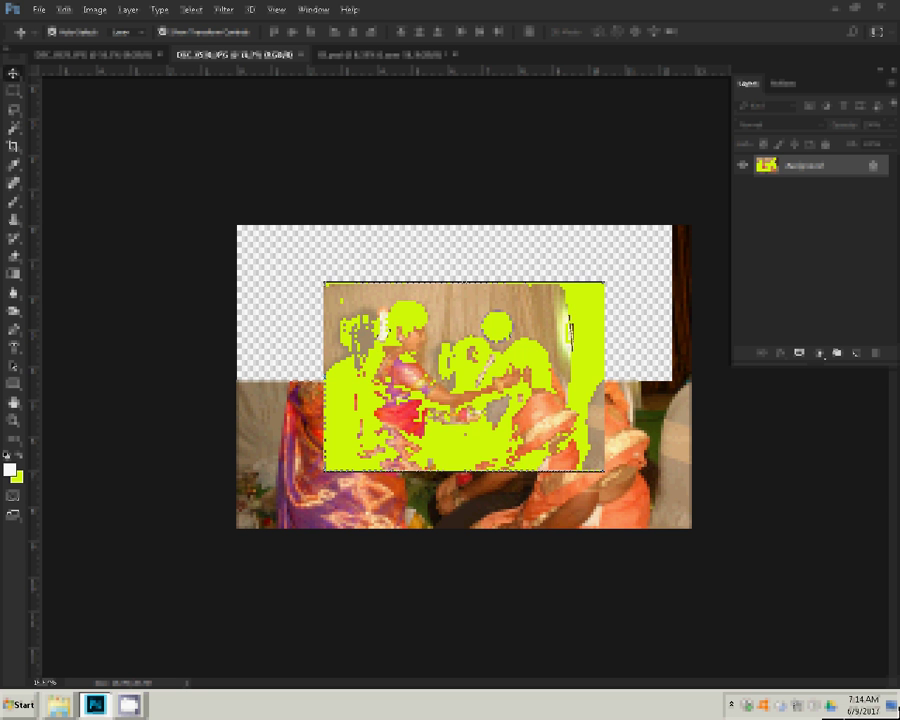
{"action": "left_click", "coordinate": [301, 54]}
{"action": "left_click", "coordinate": [455, 266]}
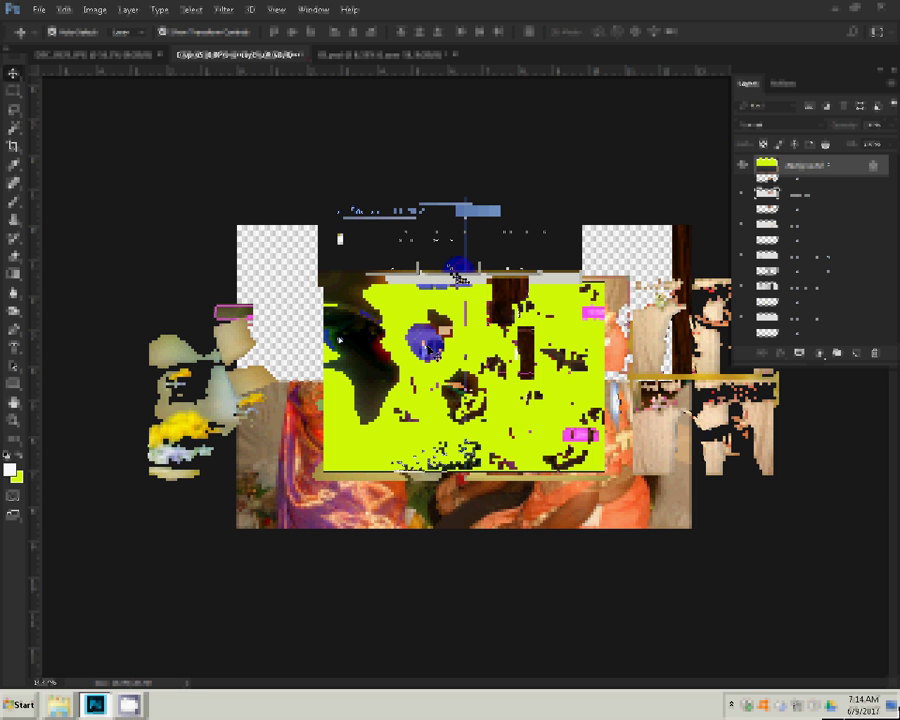
{"action": "left_click_drag", "start_coordinate": [428, 350], "coordinate": [426, 352]}
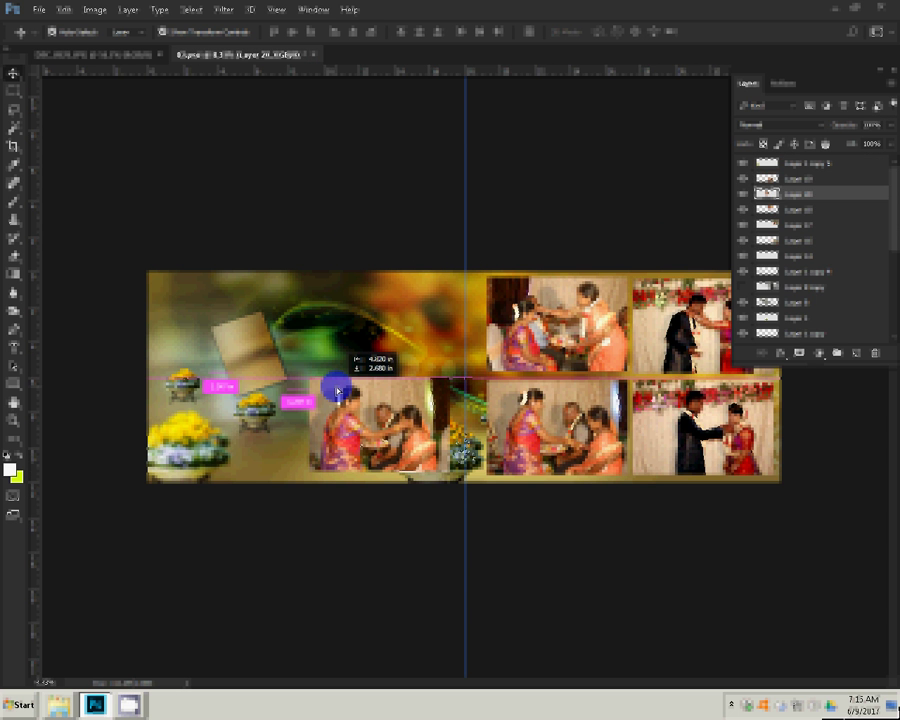
{"action": "left_click_drag", "start_coordinate": [338, 390], "coordinate": [338, 391]}
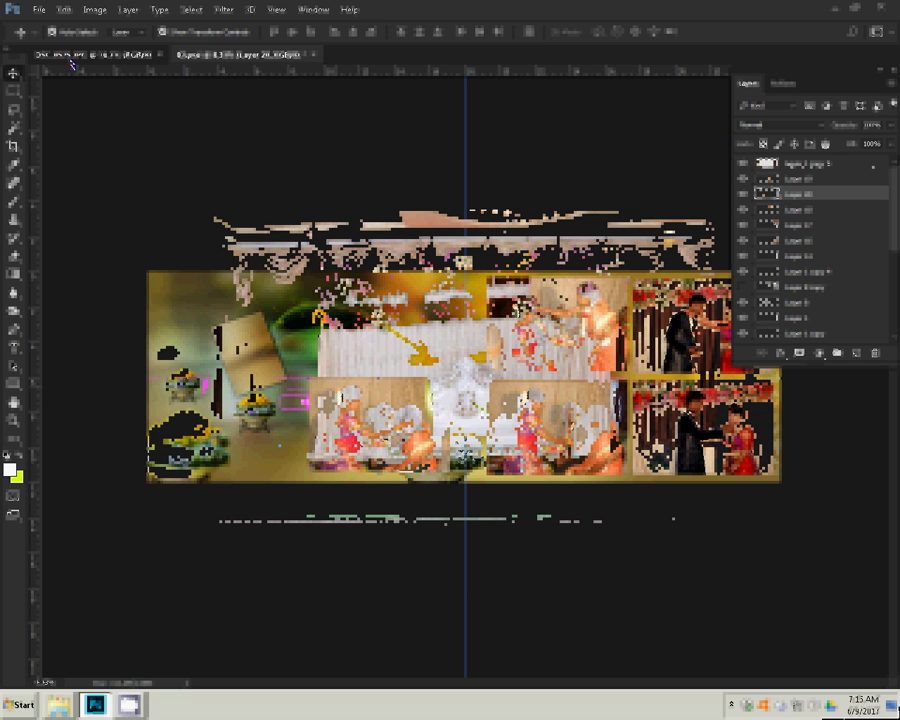
Resize the white-sofa stage photo and brighten it with a Levels adjustment.
{"action": "key", "text": "ctrl+alt+i"}
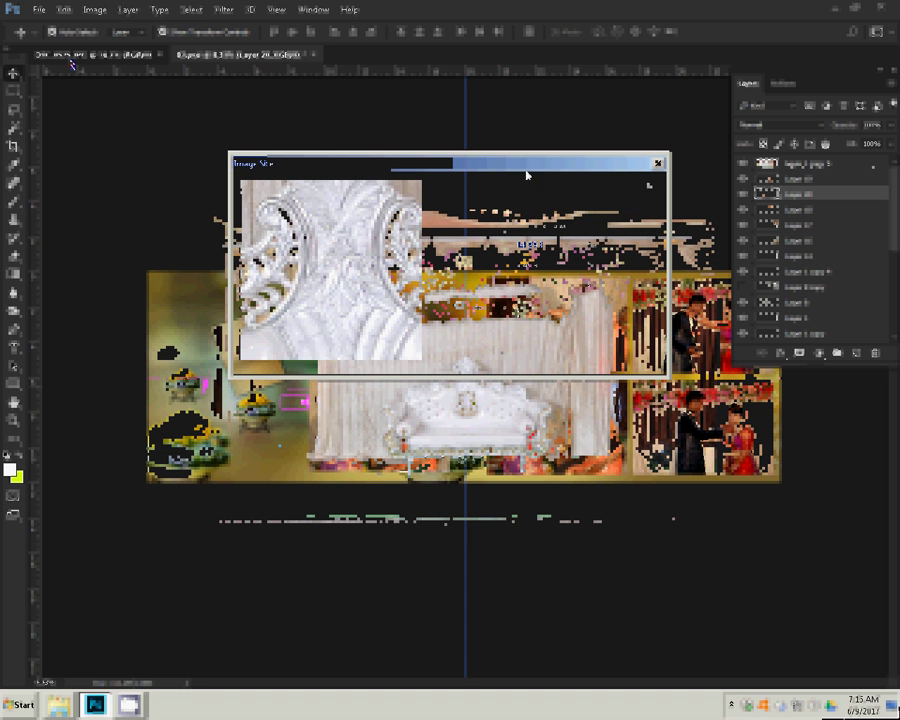
{"action": "left_click", "coordinate": [510, 352]}
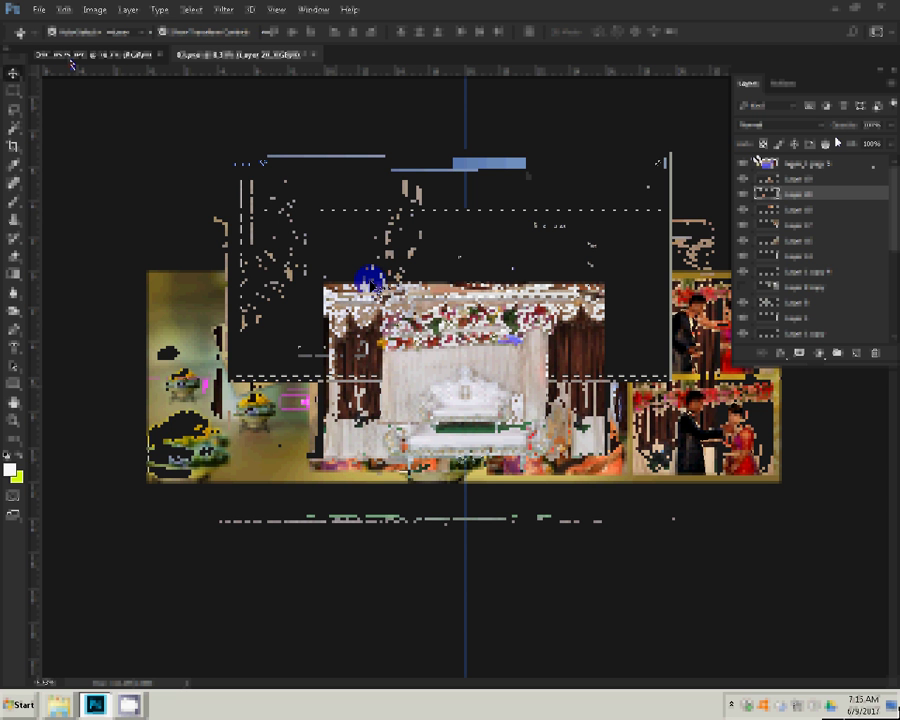
{"action": "key", "text": "ctrl+l"}
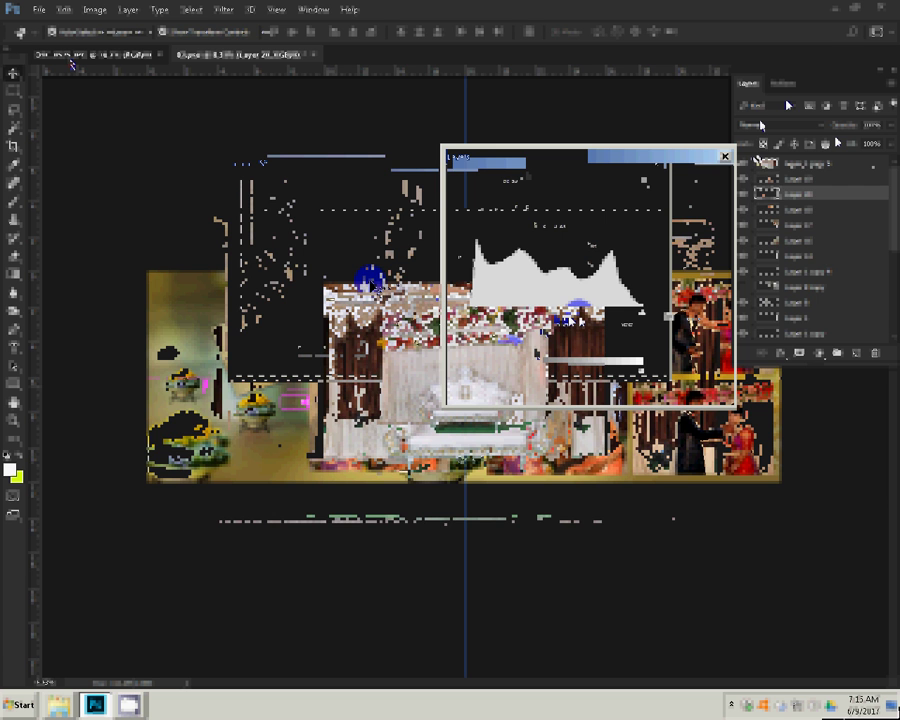
{"action": "left_click", "coordinate": [696, 182]}
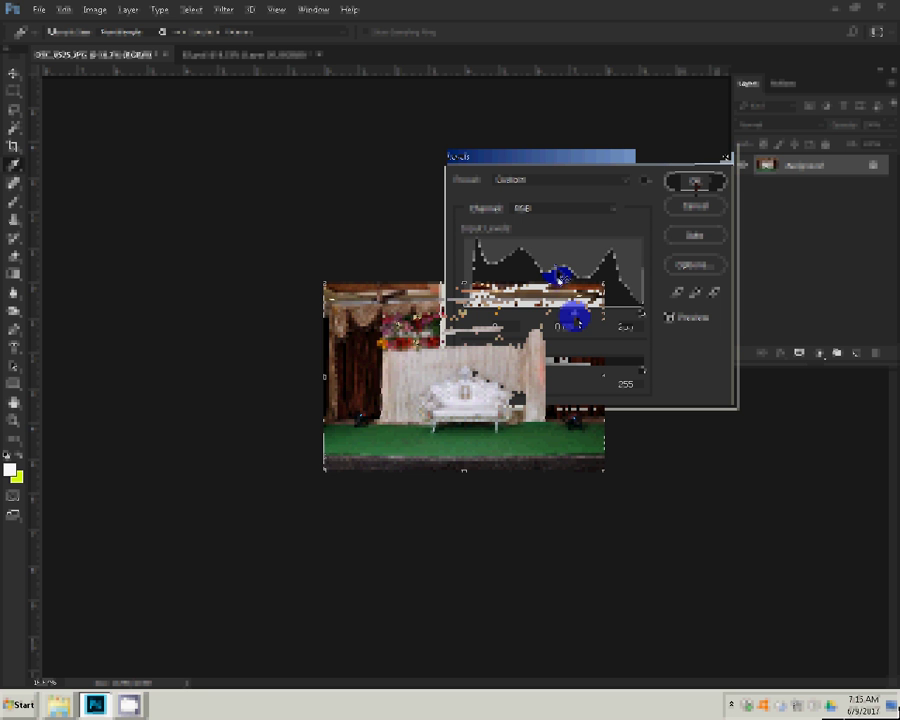
Fill the used stage photo with yellow and close it without saving.
{"action": "key", "text": "alt+BackSpace"}
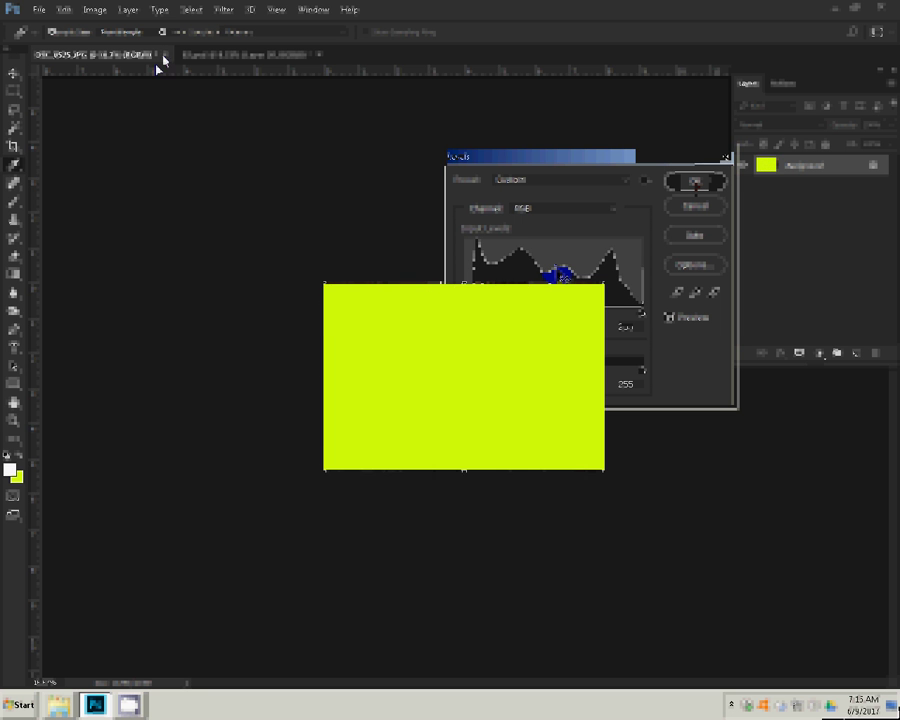
{"action": "left_click", "coordinate": [161, 57]}
{"action": "key", "text": "Escape"}
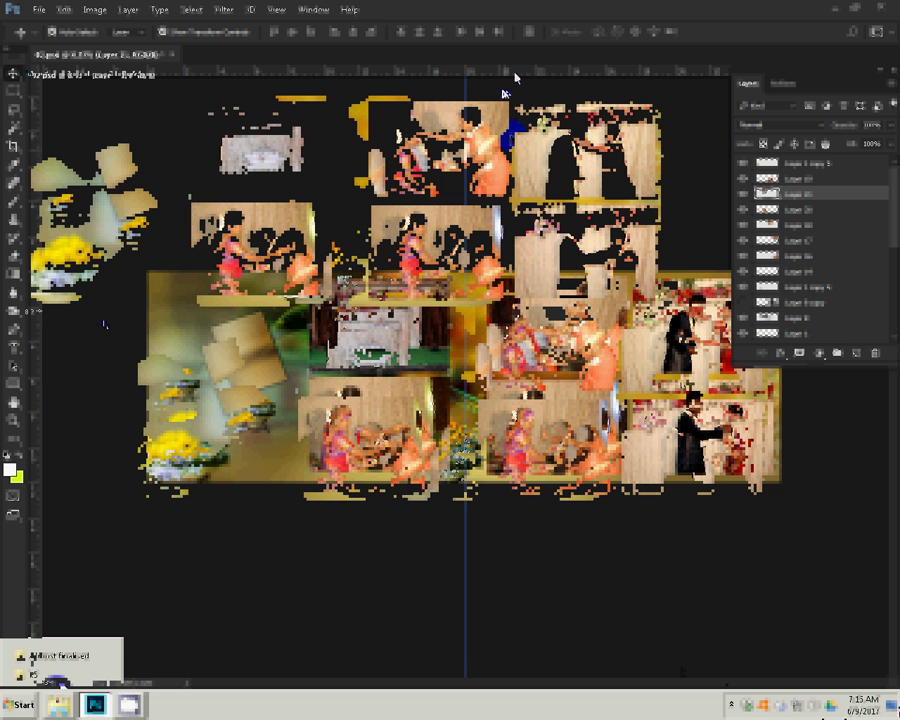
Move the six used photos from the Almost finalised folder into the ex d folder.
{"action": "left_click", "coordinate": [40, 657]}
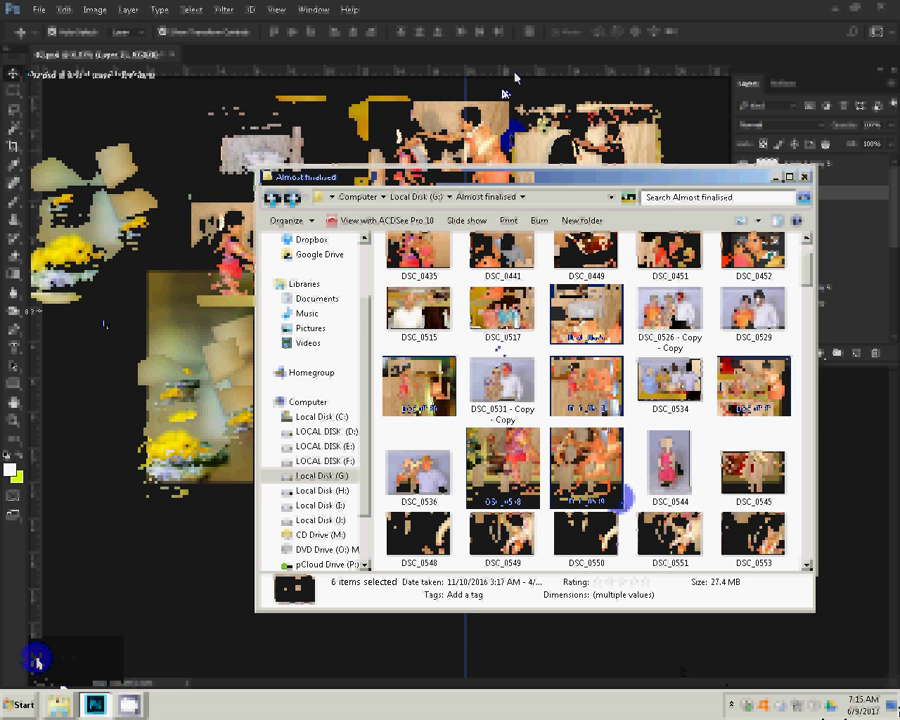
{"action": "left_click_drag", "start_coordinate": [494, 350], "coordinate": [498, 350]}
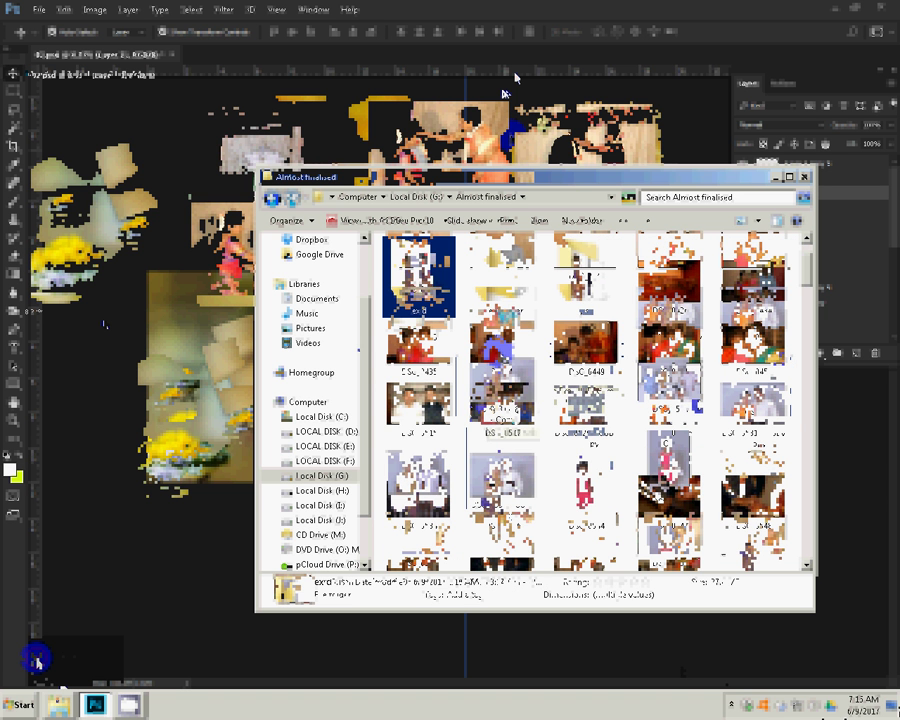
{"action": "mouse_move", "coordinate": [515, 77]}
{"action": "left_mouse_down"}
{"action": "mouse_move", "coordinate": [808, 287]}
{"action": "mouse_move", "coordinate": [792, 296]}
{"action": "left_mouse_up"}
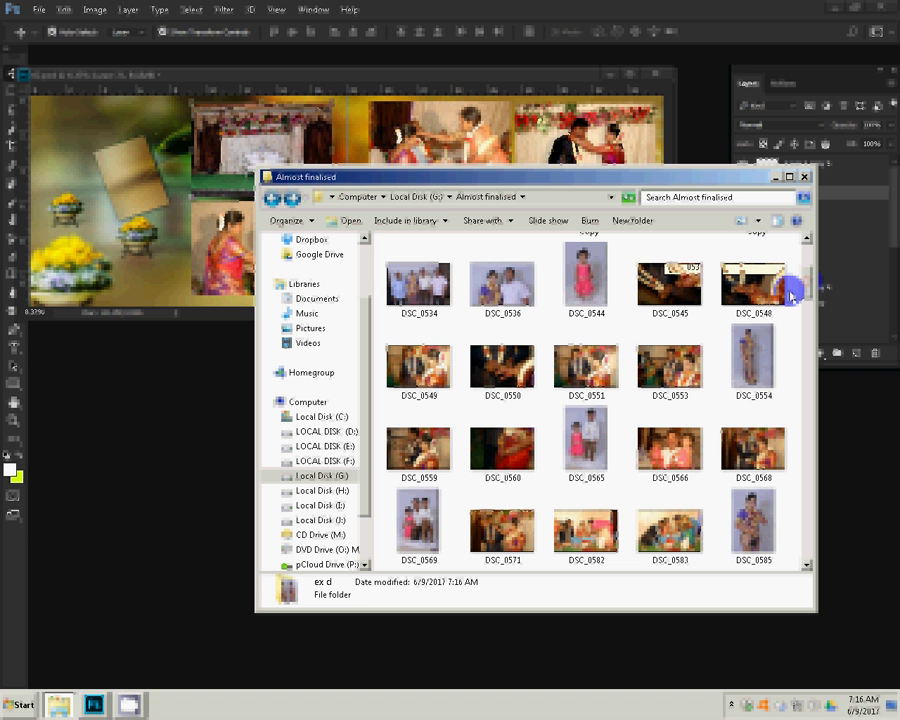
Drag DSC_0554 into Photoshop to open it.
{"action": "left_click", "coordinate": [750, 358]}
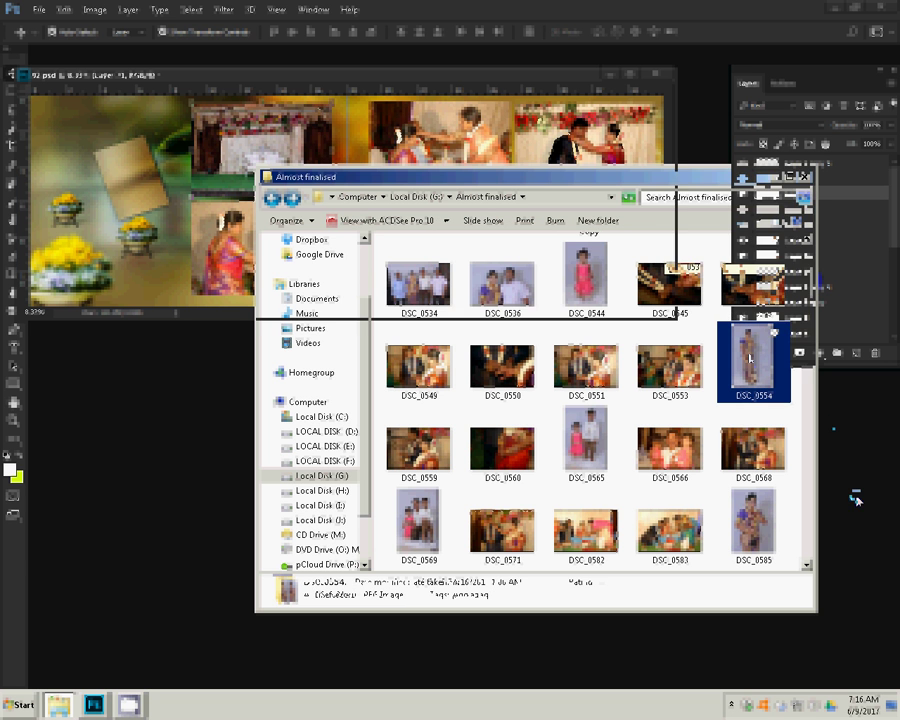
{"action": "left_click_drag", "start_coordinate": [750, 358], "coordinate": [855, 497]}
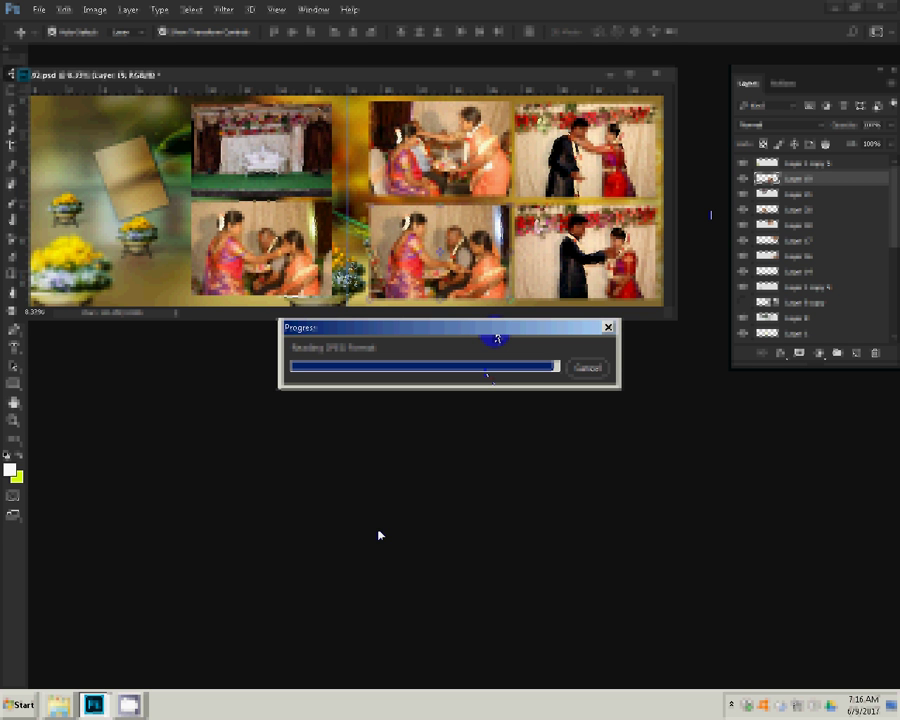
{"action": "mouse_move", "coordinate": [128, 705]}
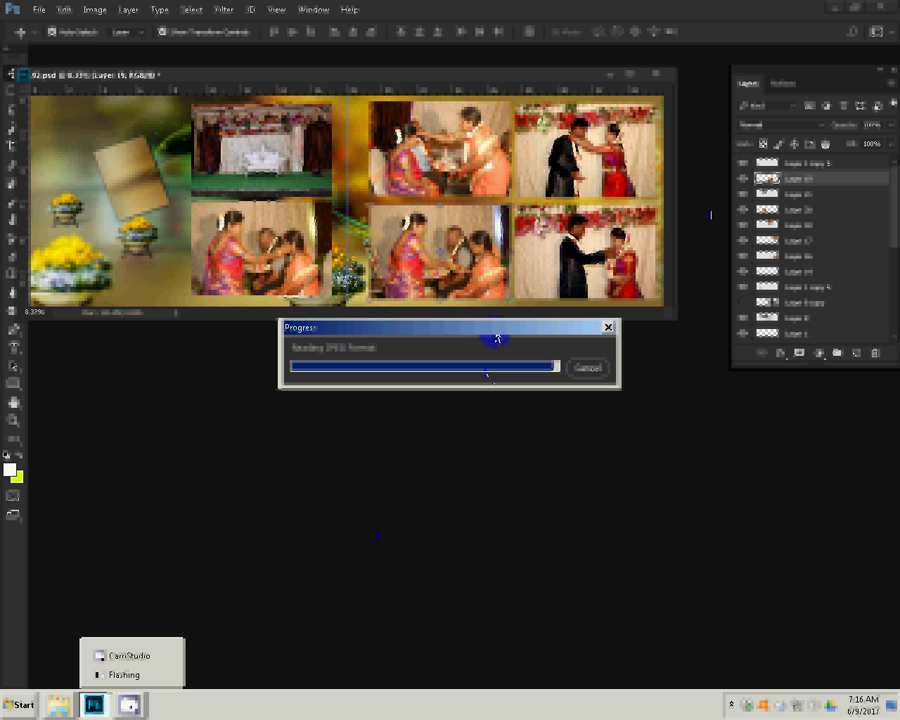
{"action": "left_click", "coordinate": [120, 655]}
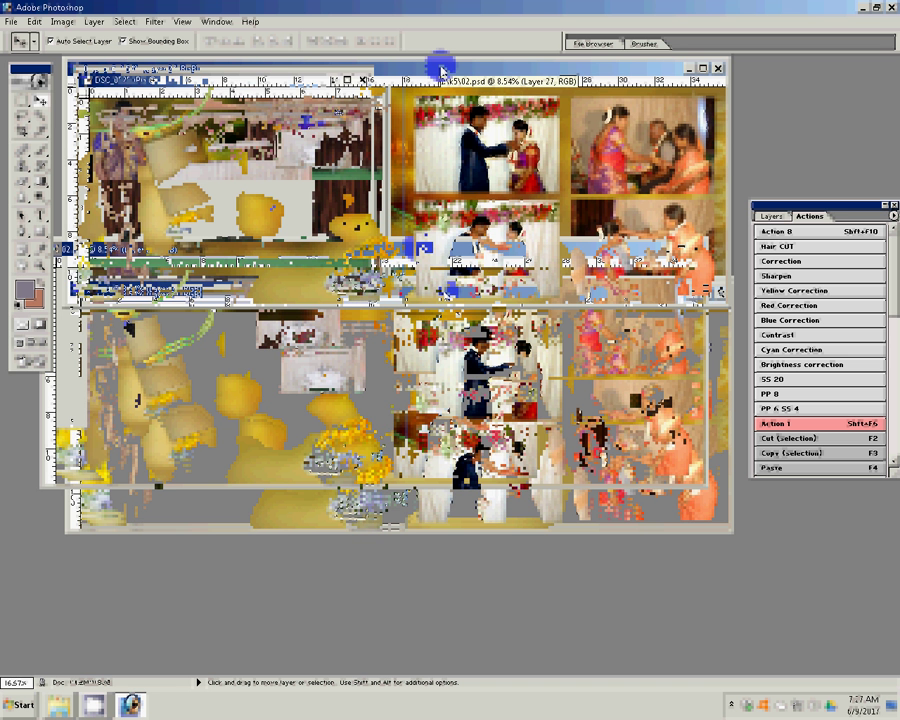
Close both leftover source photo windows, discarding their changes.
{"action": "key", "text": "ctrl+w"}
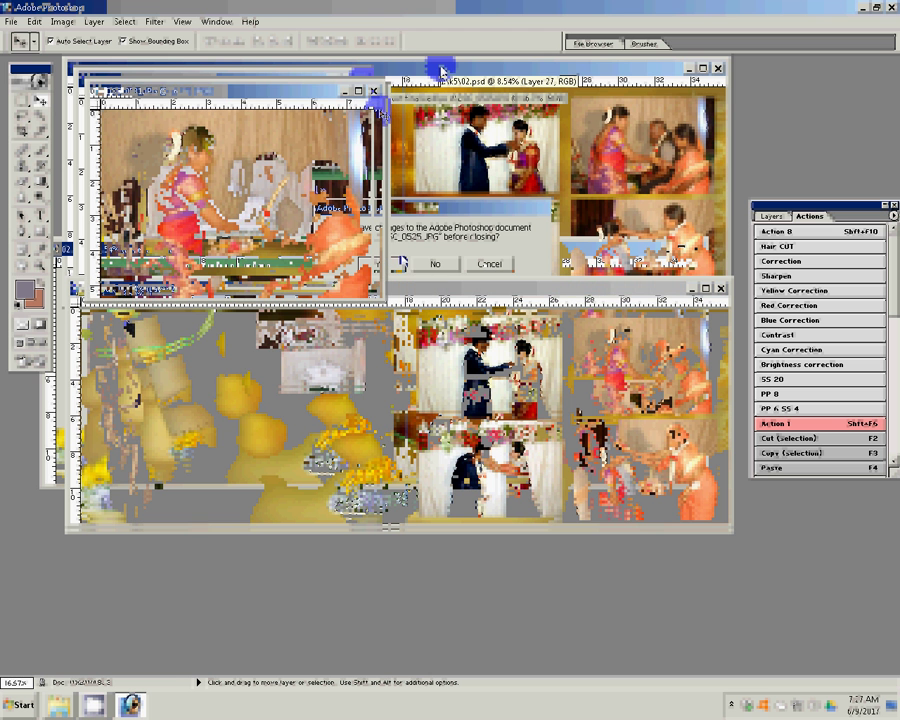
{"action": "left_click", "coordinate": [375, 90]}
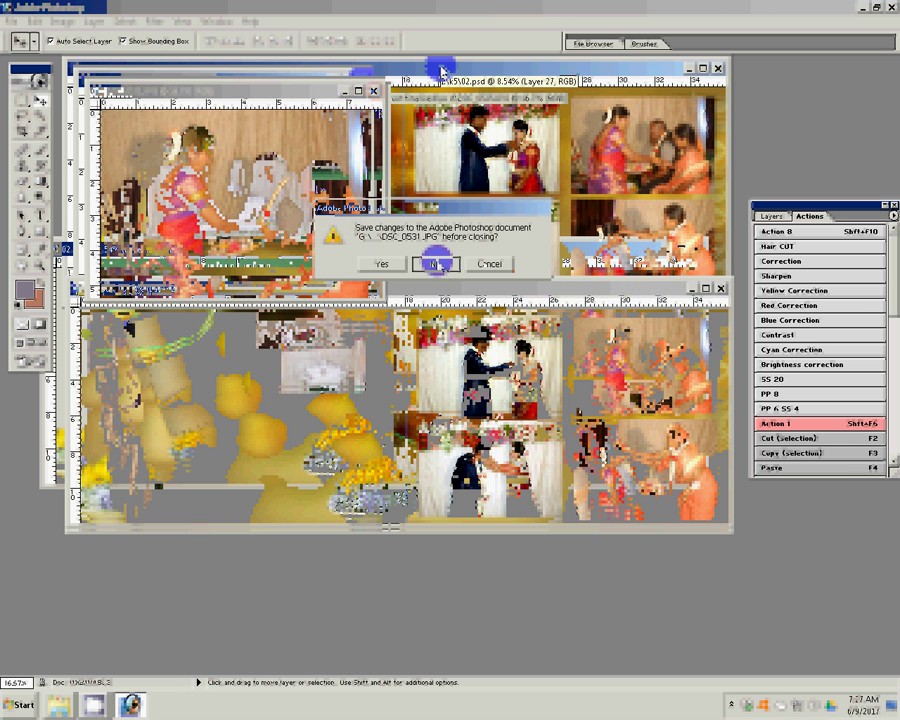
{"action": "left_click", "coordinate": [435, 263]}
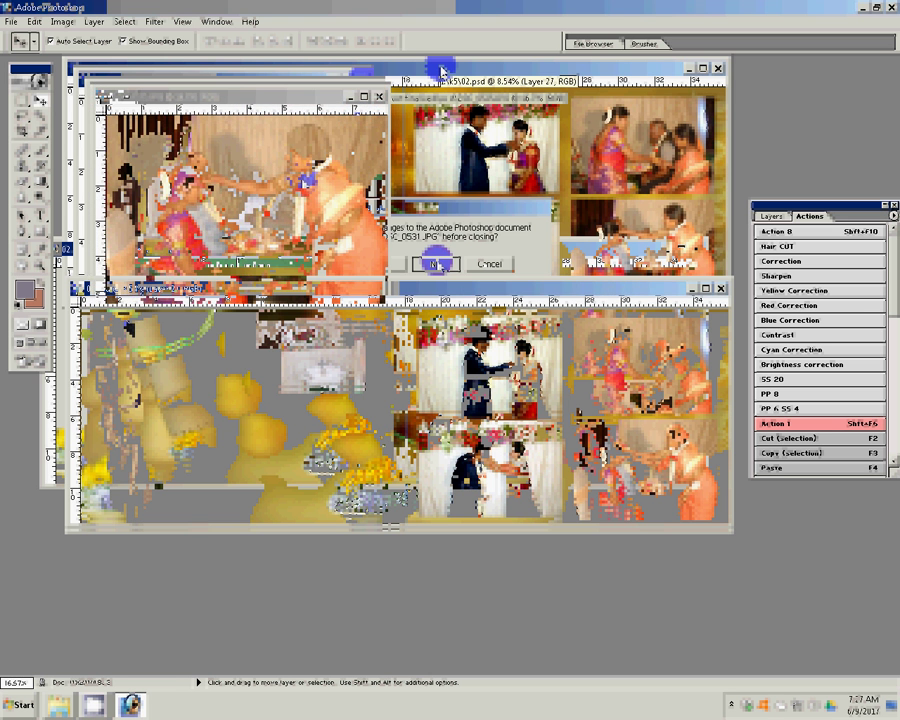
{"action": "left_click", "coordinate": [380, 95]}
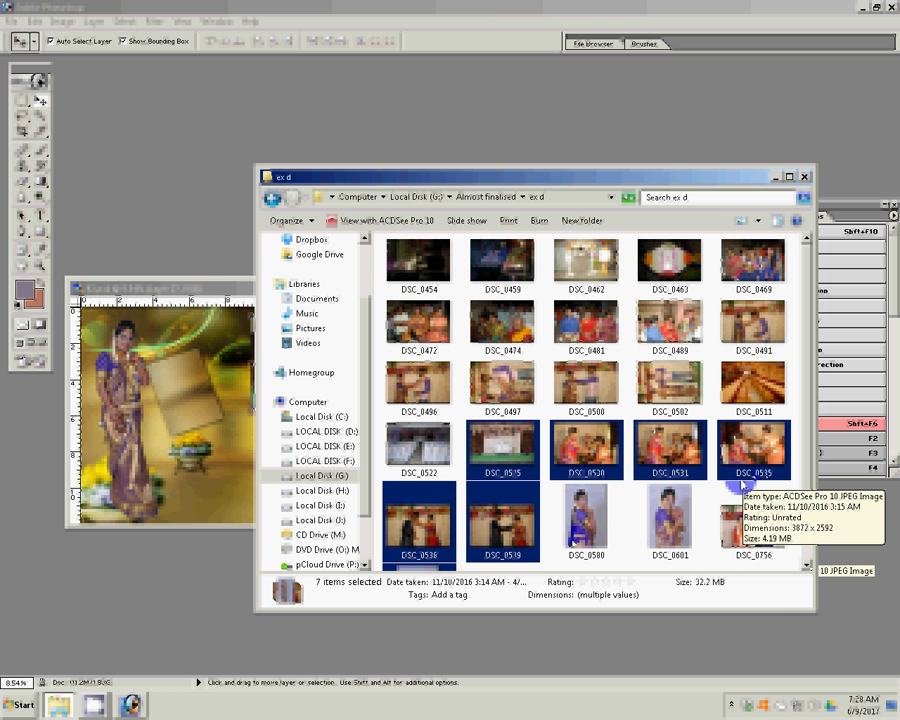
Deselect the photos in the ex d folder and bring Photoshop back to the front.
{"action": "scroll", "coordinate": [741, 487], "scroll_direction": "down", "scroll_amount": 1}
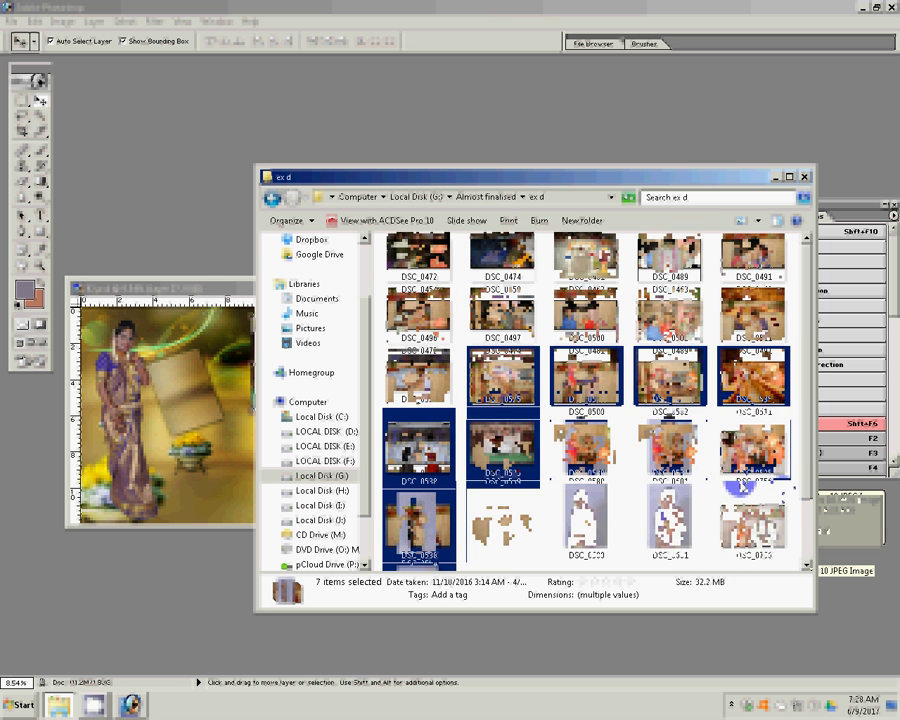
{"action": "left_click", "coordinate": [583, 452]}
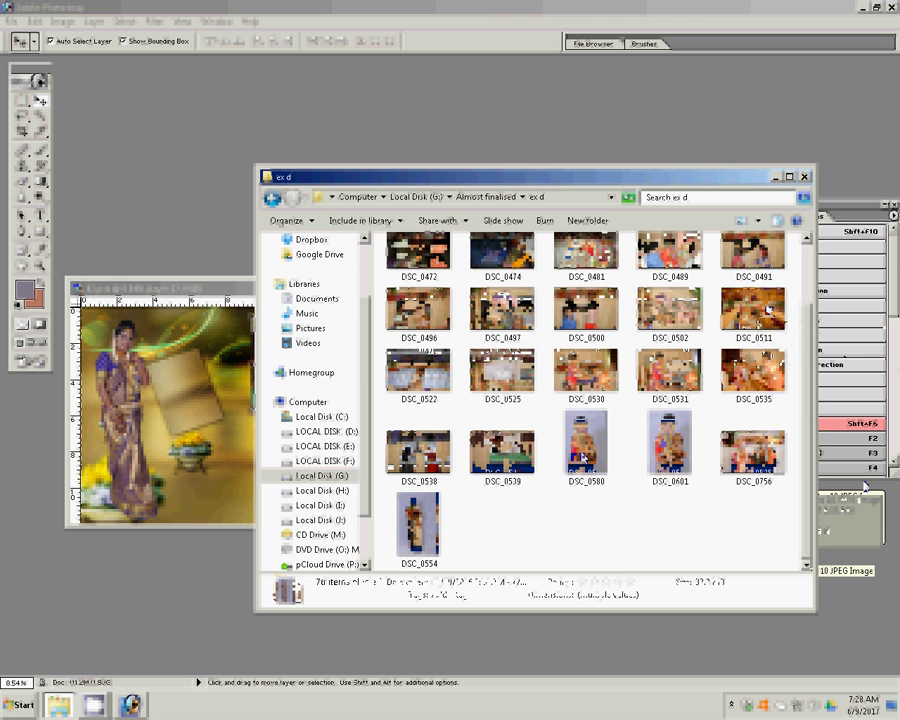
{"action": "left_click", "coordinate": [865, 487]}
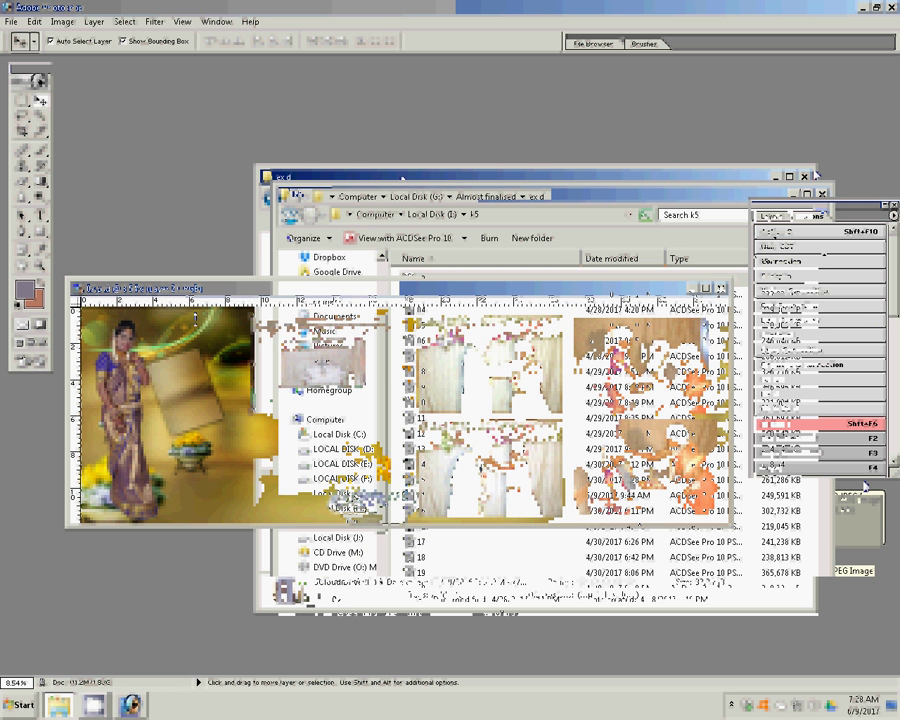
{"action": "left_click", "coordinate": [55, 623]}
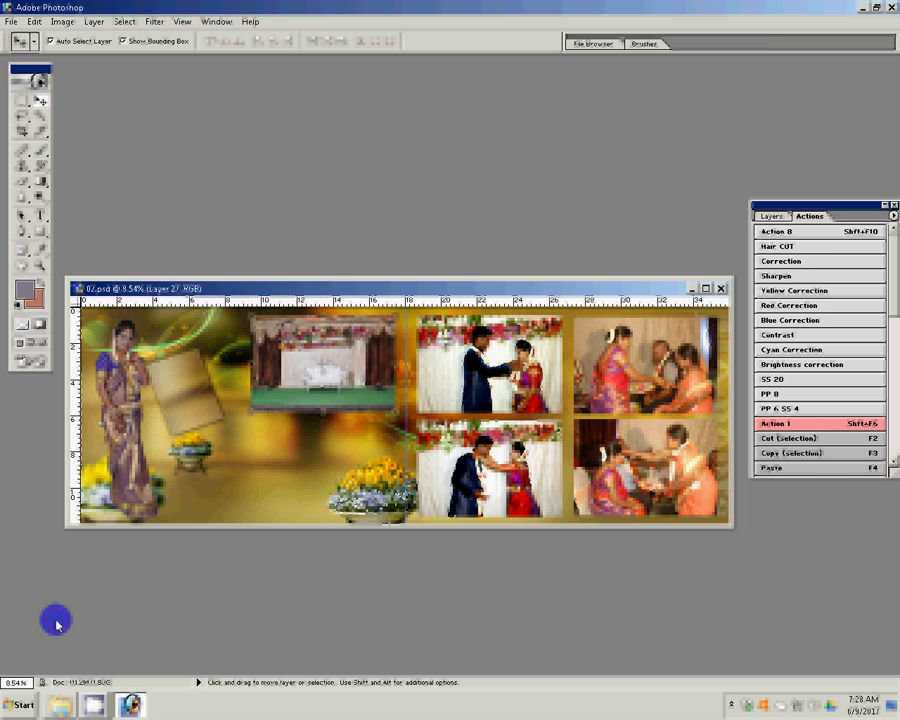
Browse to Local Disk (G:) > Almost finalised and drag DSC_0545 into Photoshop.
{"action": "left_click", "coordinate": [55, 623]}
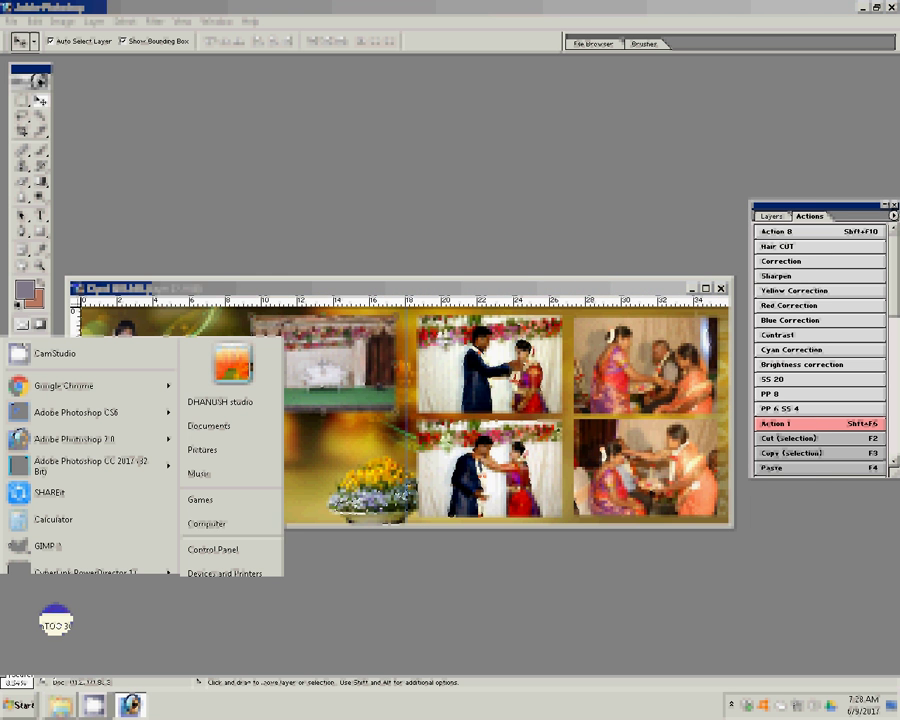
{"action": "left_click", "coordinate": [227, 528]}
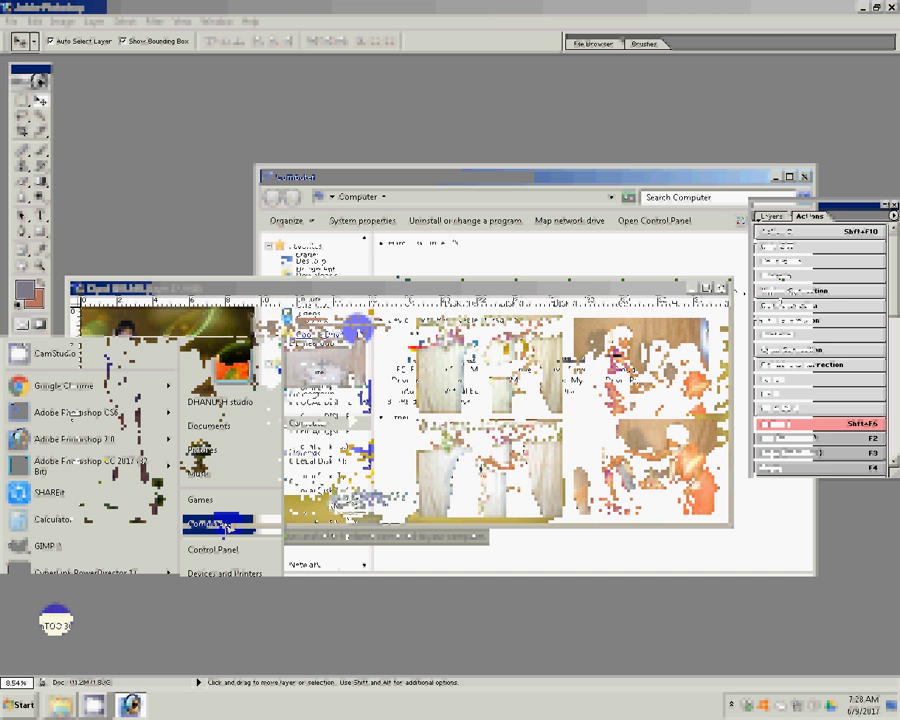
{"action": "left_click", "coordinate": [336, 449]}
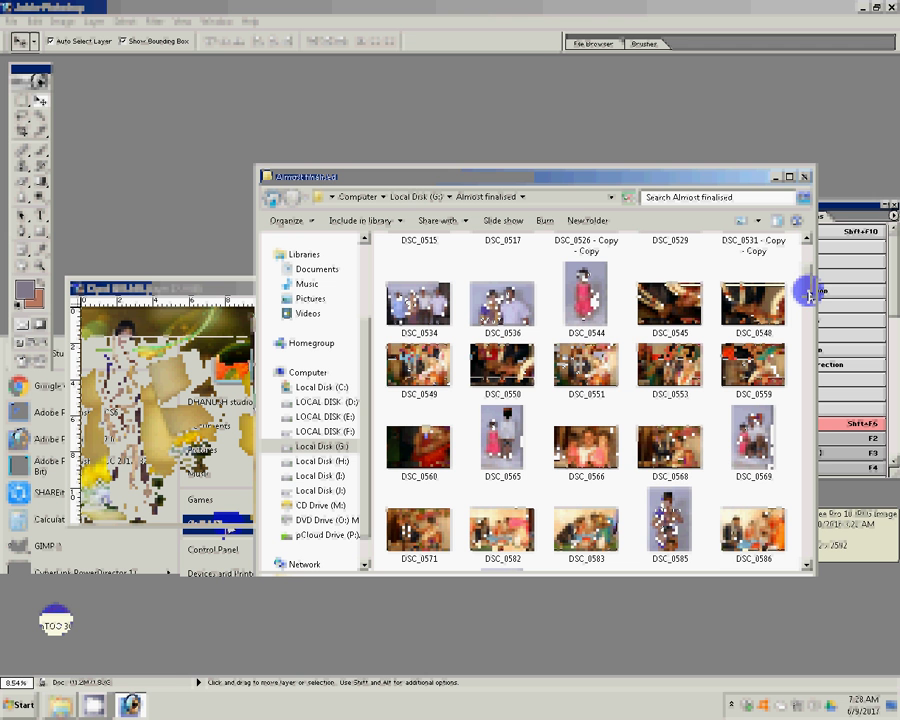
{"action": "left_click", "coordinate": [634, 490]}
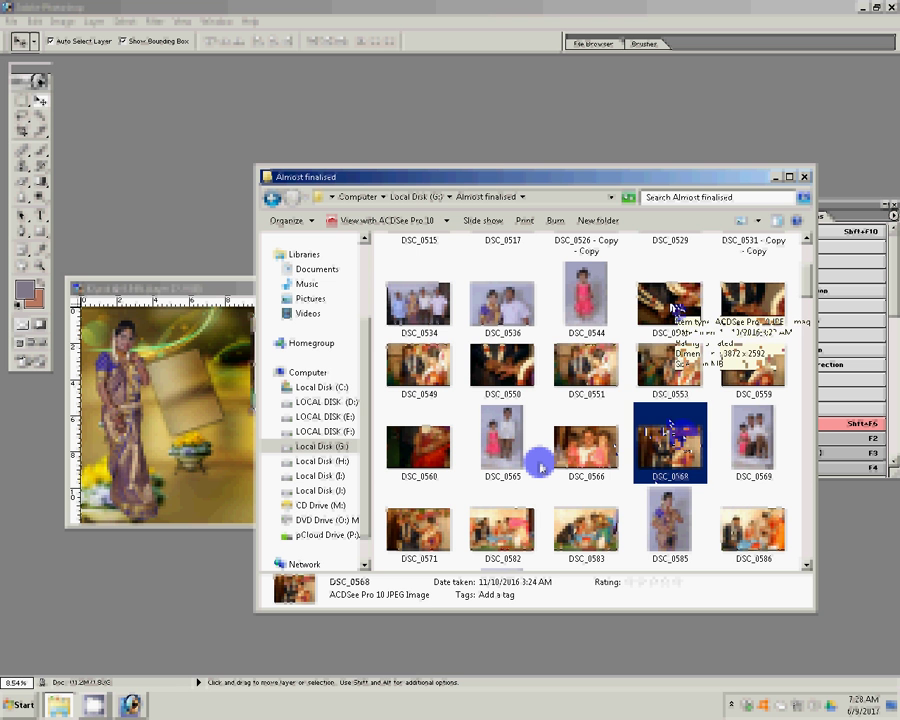
{"action": "left_click", "coordinate": [679, 307]}
{"action": "left_click_drag", "start_coordinate": [679, 307], "coordinate": [152, 142]}
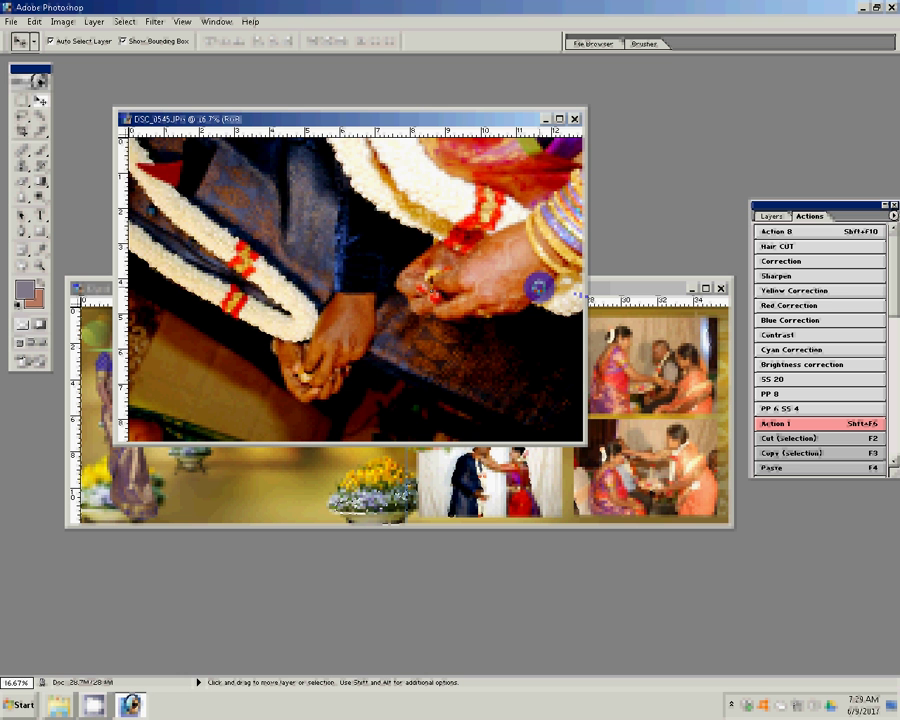
Resize DSC_0545 to 8 inches wide with proportions constrained.
{"action": "key", "text": "ctrl+alt+i"}
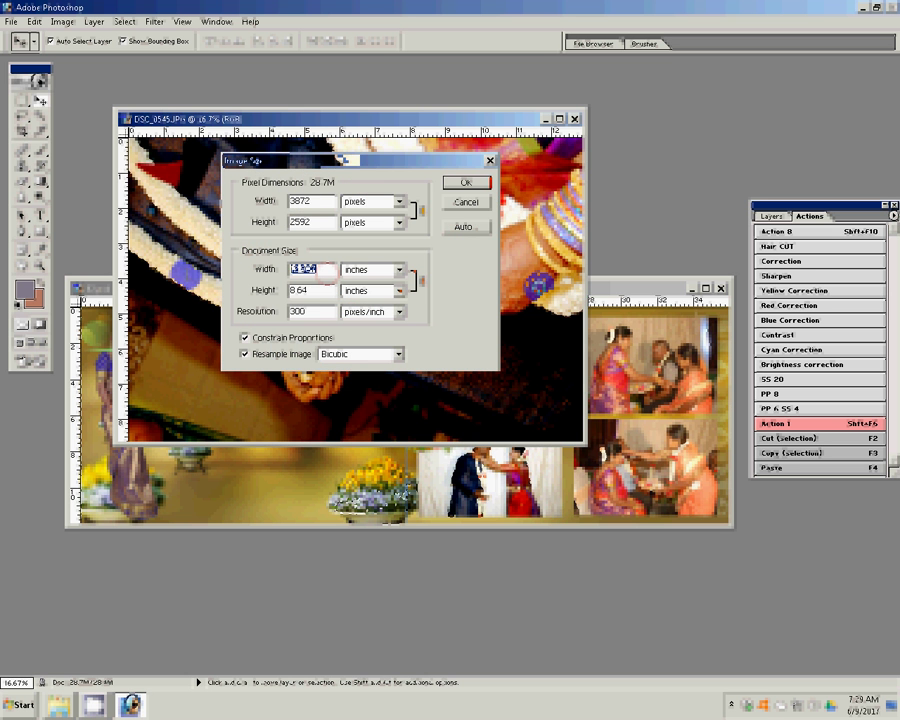
{"action": "type", "text": "8"}
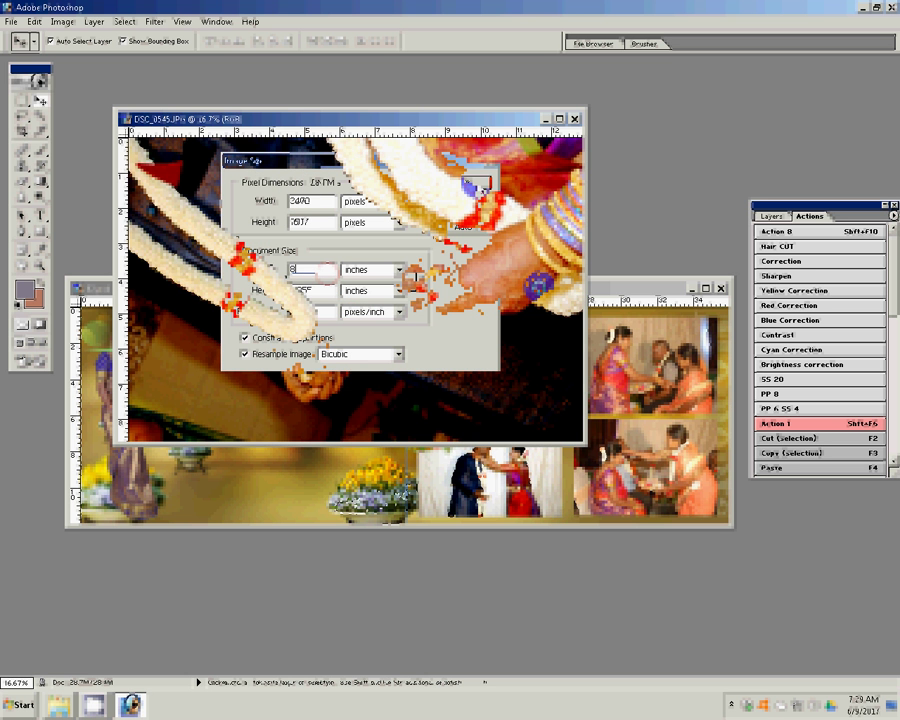
{"action": "key", "text": "Return"}
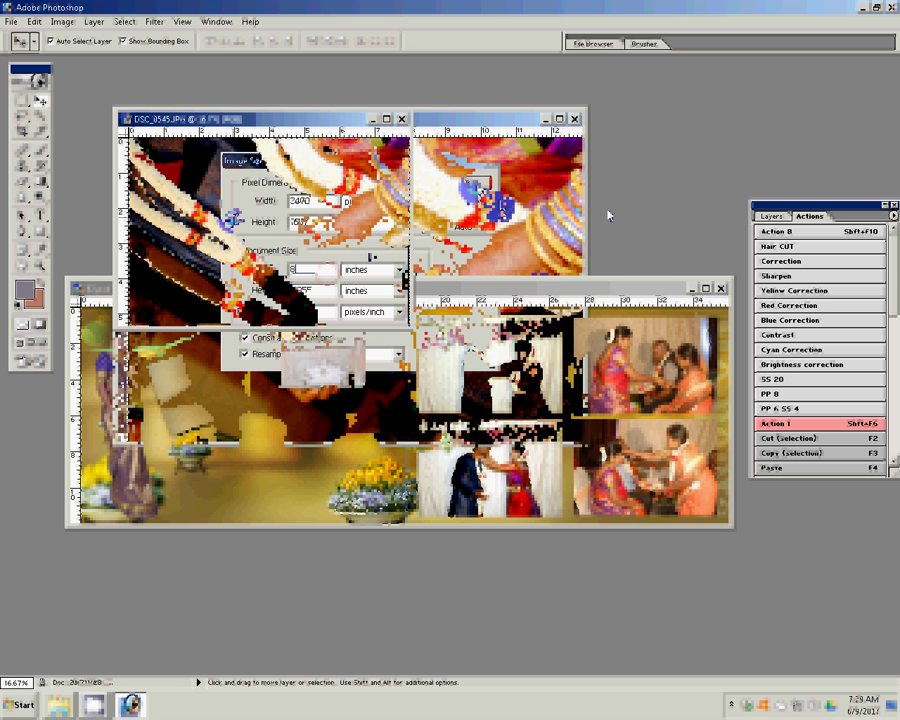
{"action": "left_click", "coordinate": [124, 21]}
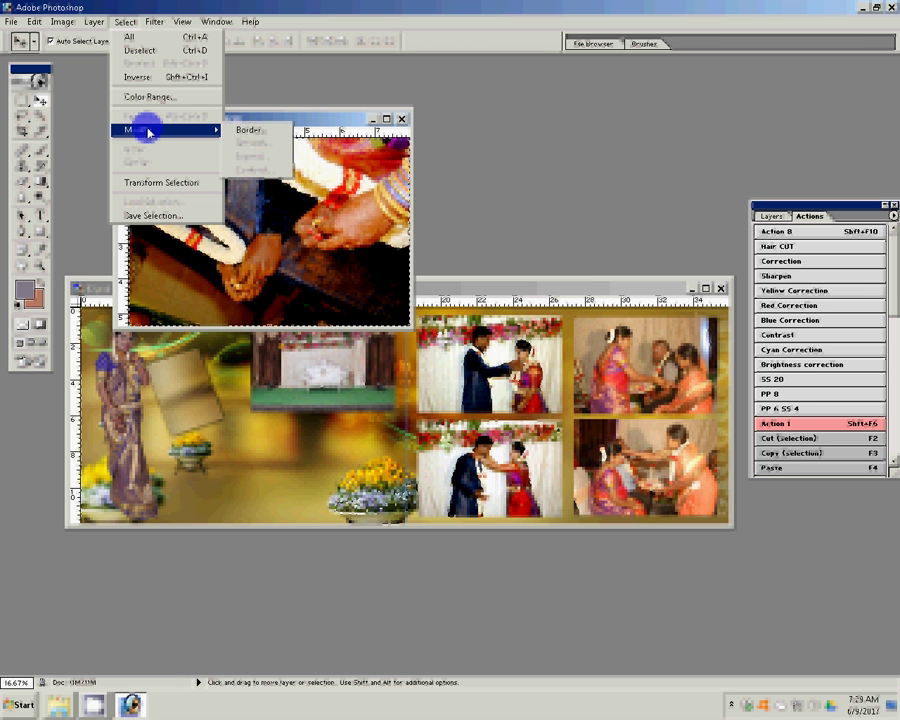
{"action": "mouse_move", "coordinate": [140, 130]}
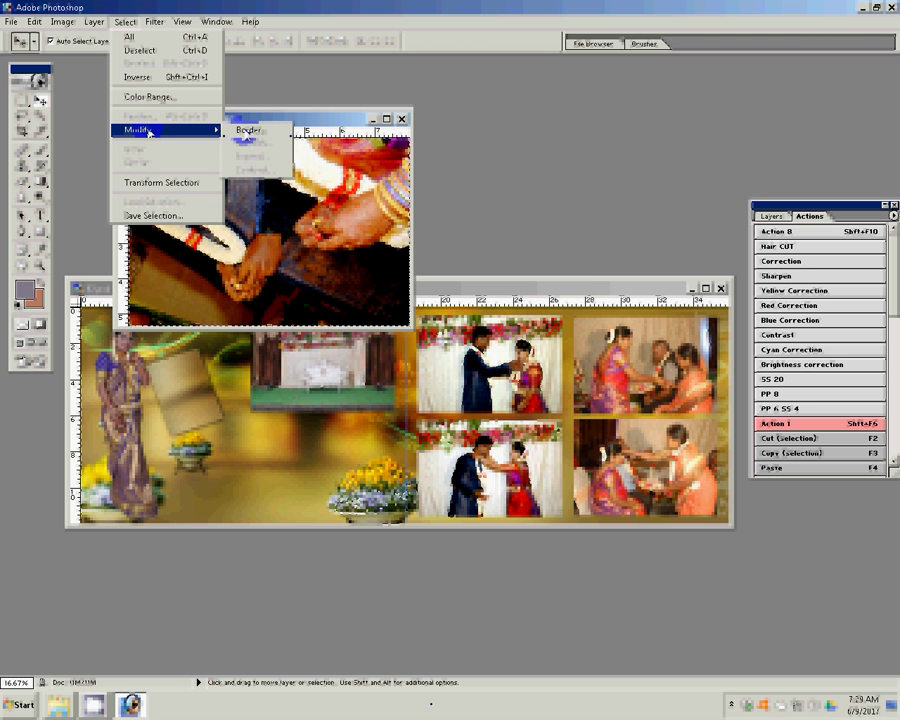
Turn the hands photo selection into a 5-pixel border.
{"action": "left_click", "coordinate": [248, 130]}
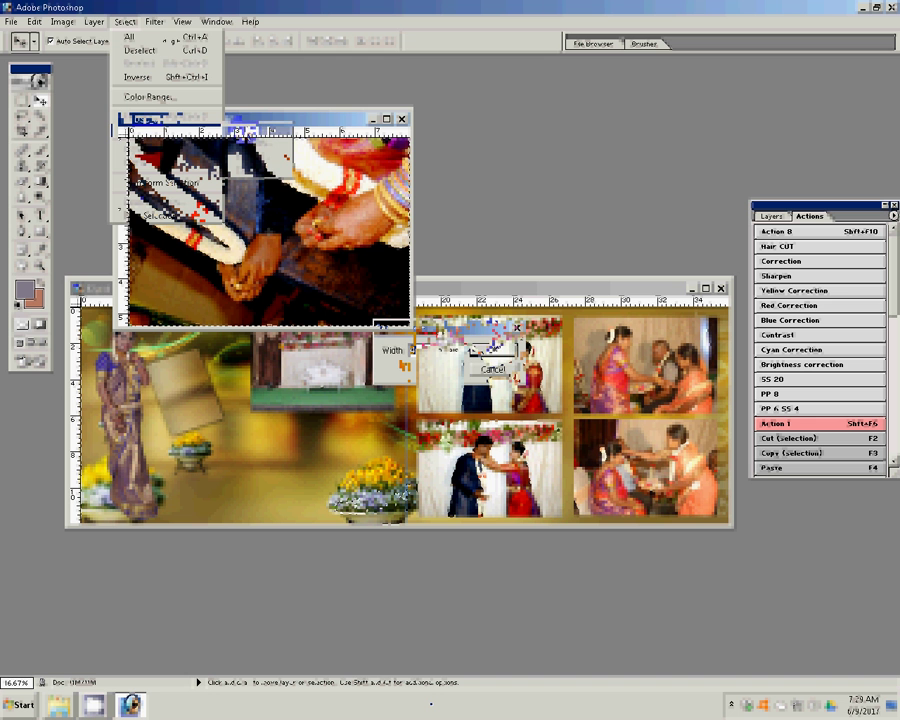
{"action": "left_click", "coordinate": [503, 354]}
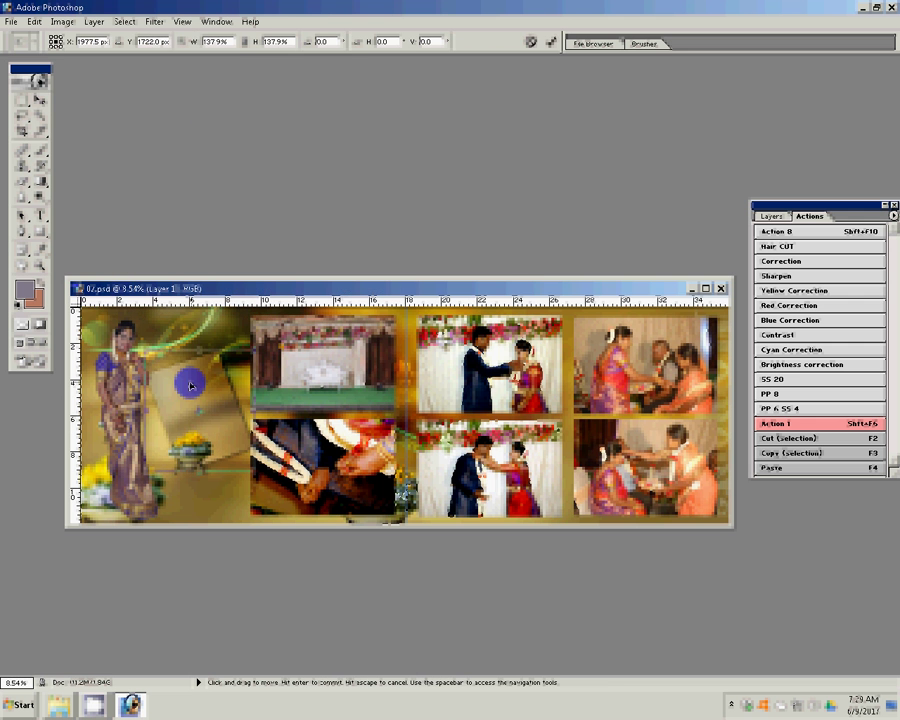
Fit the hands photo below the stage photo and move the tilted card (Layer 15) beside the bride.
{"action": "left_click_drag", "start_coordinate": [190, 386], "coordinate": [183, 370]}
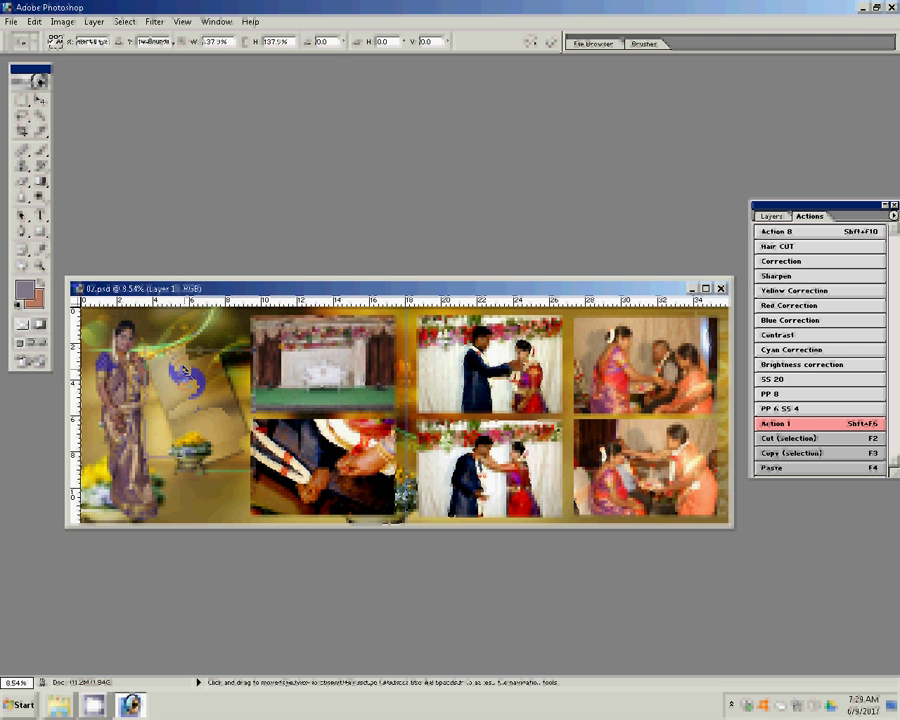
{"action": "key", "text": "Return"}
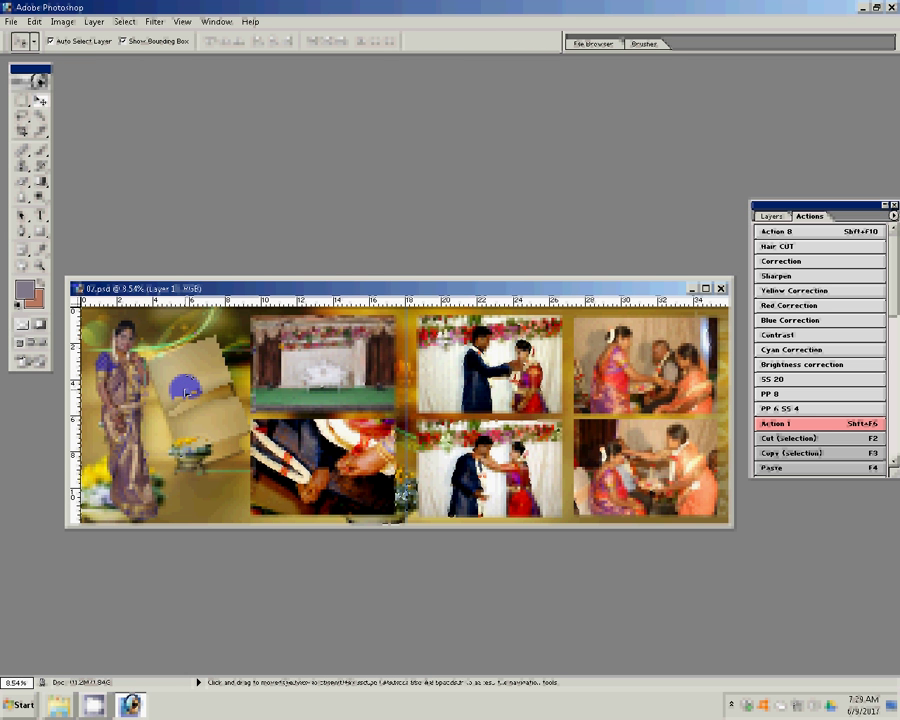
{"action": "left_click_drag", "start_coordinate": [185, 391], "coordinate": [199, 398]}
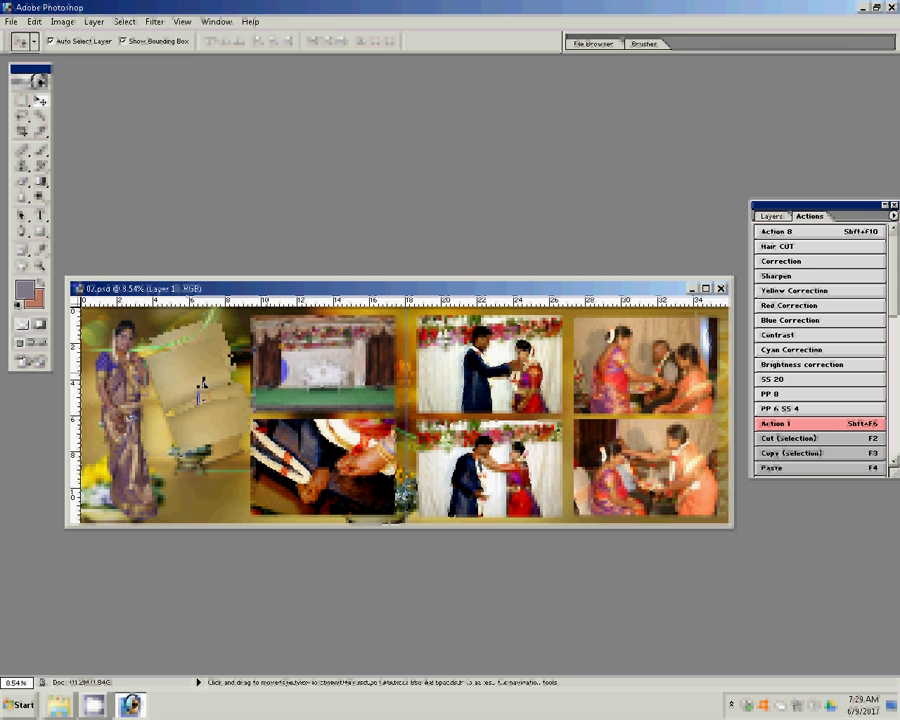
{"action": "left_click_drag", "start_coordinate": [203, 378], "coordinate": [212, 521]}
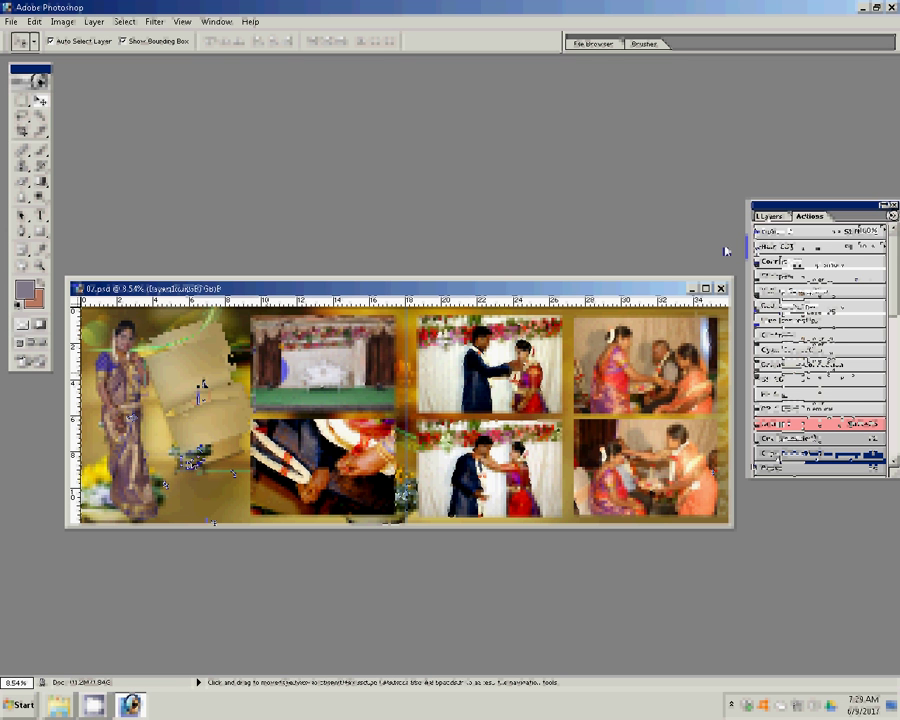
{"action": "left_click", "coordinate": [185, 375]}
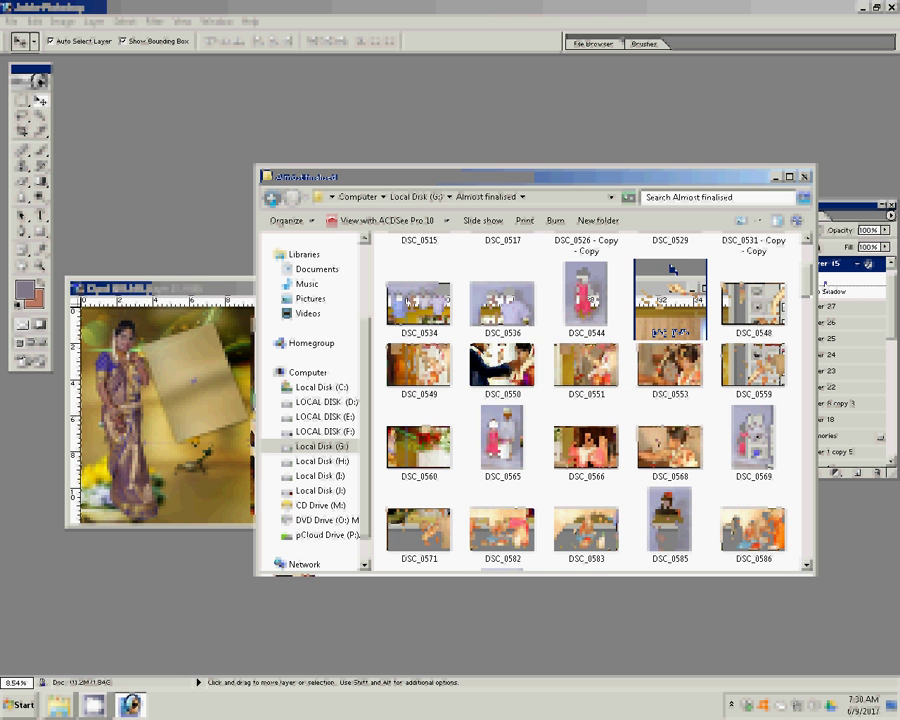
Move DSC_0546 into the ex d folder.
{"action": "scroll", "coordinate": [668, 400], "scroll_direction": "up", "scroll_amount": 2}
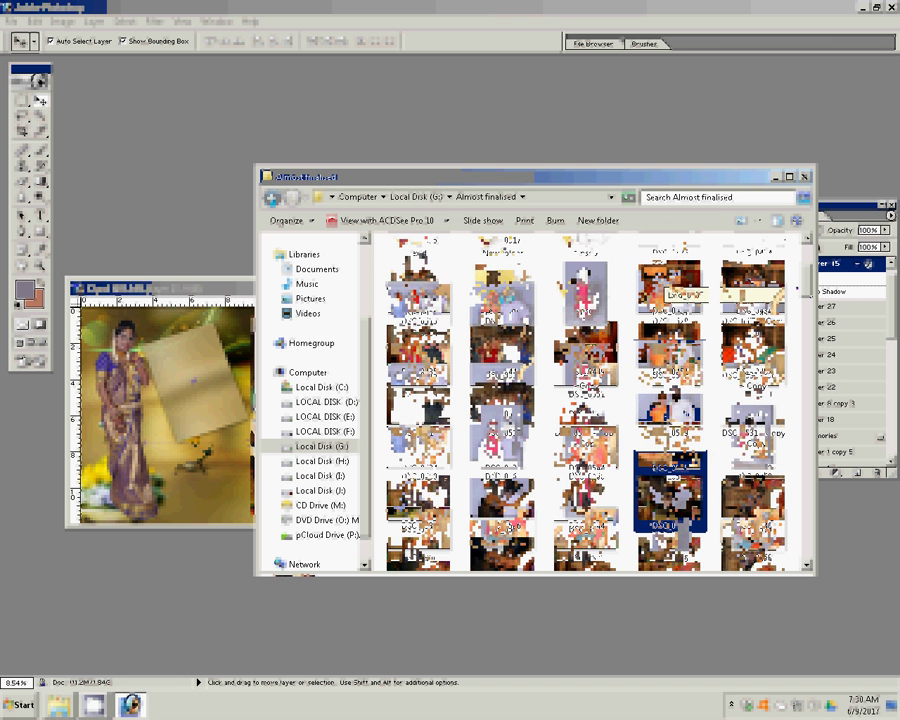
{"action": "left_click_drag", "start_coordinate": [668, 490], "coordinate": [418, 285]}
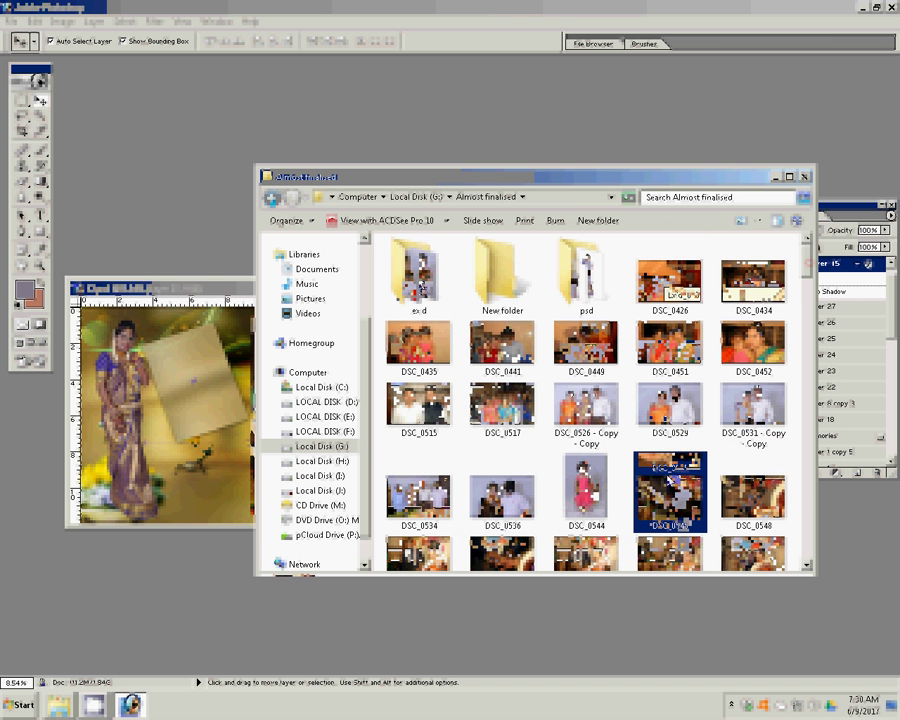
{"action": "left_click_drag", "start_coordinate": [756, 440], "coordinate": [758, 447]}
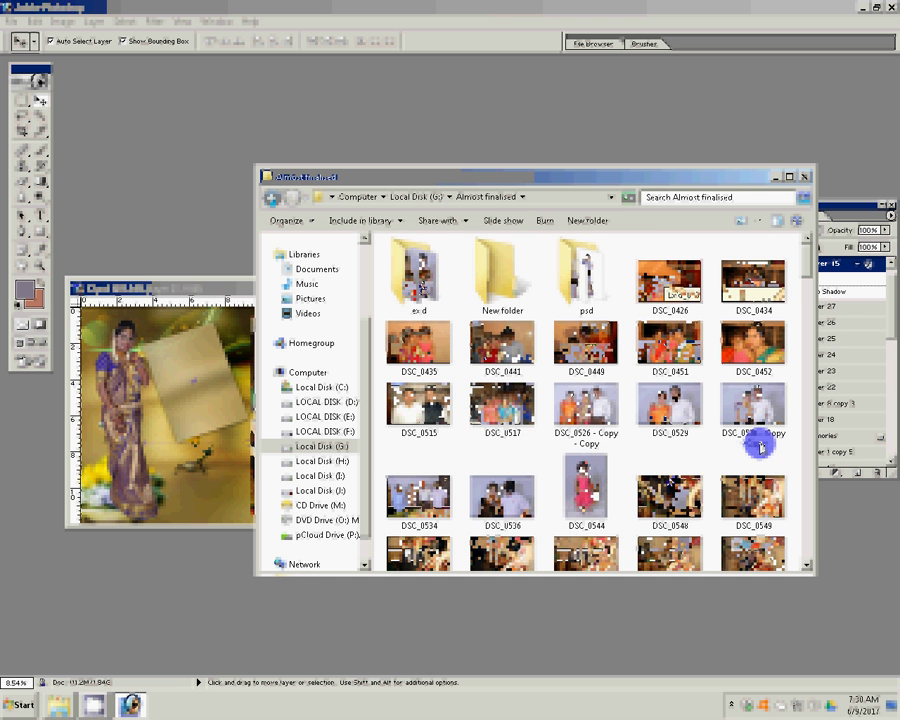
Scroll through the Almost finalised thumbnails and select the groom's portrait DSC_0610.
{"action": "scroll", "coordinate": [758, 447], "scroll_direction": "down", "scroll_amount": 2}
{"action": "scroll", "coordinate": [758, 447], "scroll_direction": "down", "scroll_amount": 2}
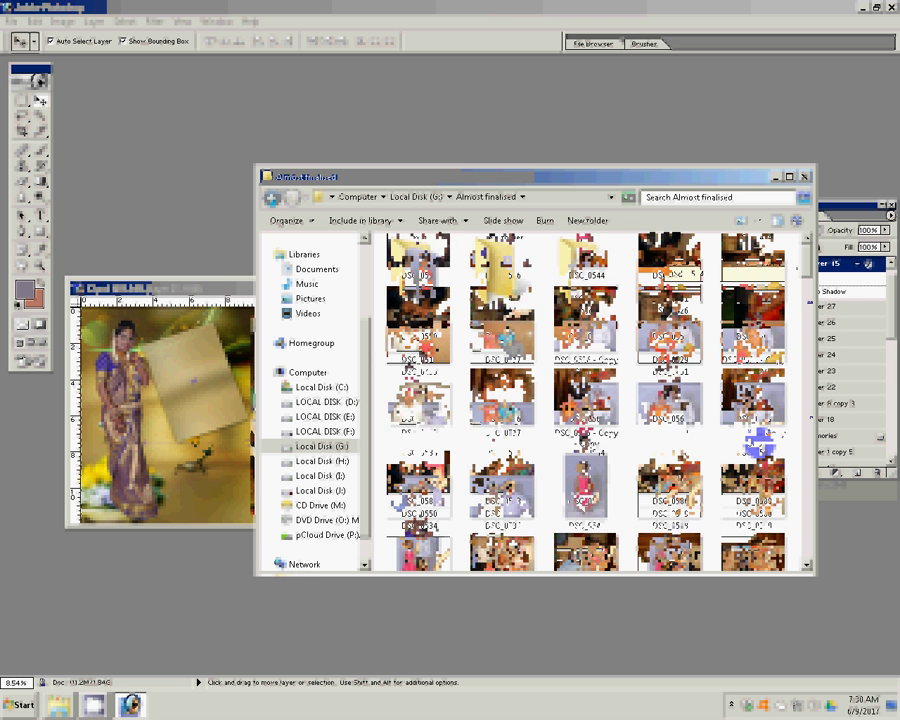
{"action": "scroll", "coordinate": [758, 447], "scroll_direction": "down", "scroll_amount": 2}
{"action": "left_click_drag", "start_coordinate": [809, 303], "coordinate": [829, 413]}
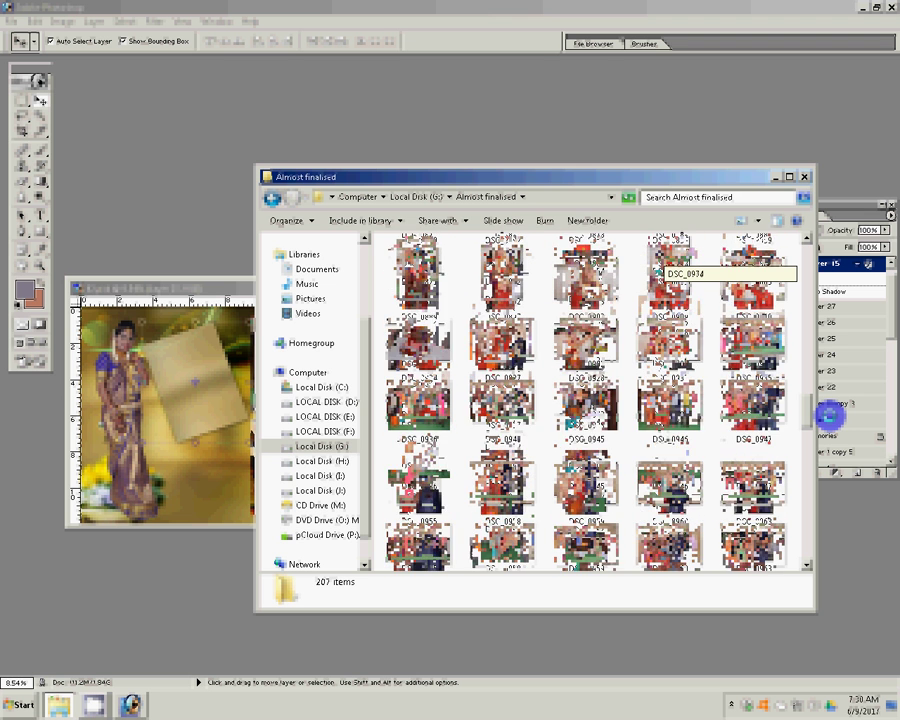
{"action": "left_click_drag", "start_coordinate": [829, 413], "coordinate": [830, 549]}
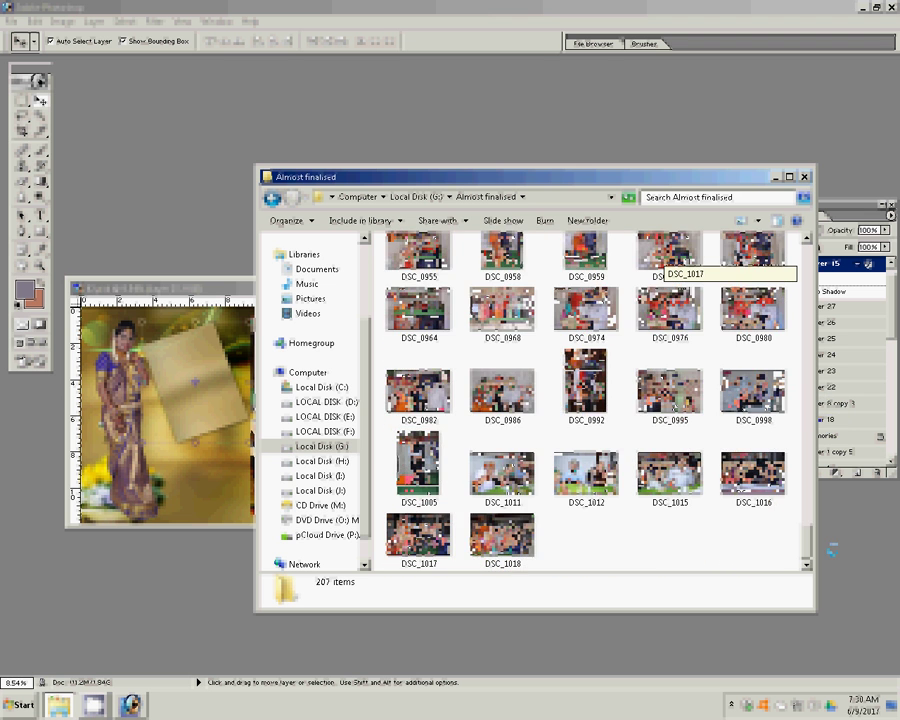
{"action": "scroll", "coordinate": [830, 549], "scroll_direction": "up", "scroll_amount": 10}
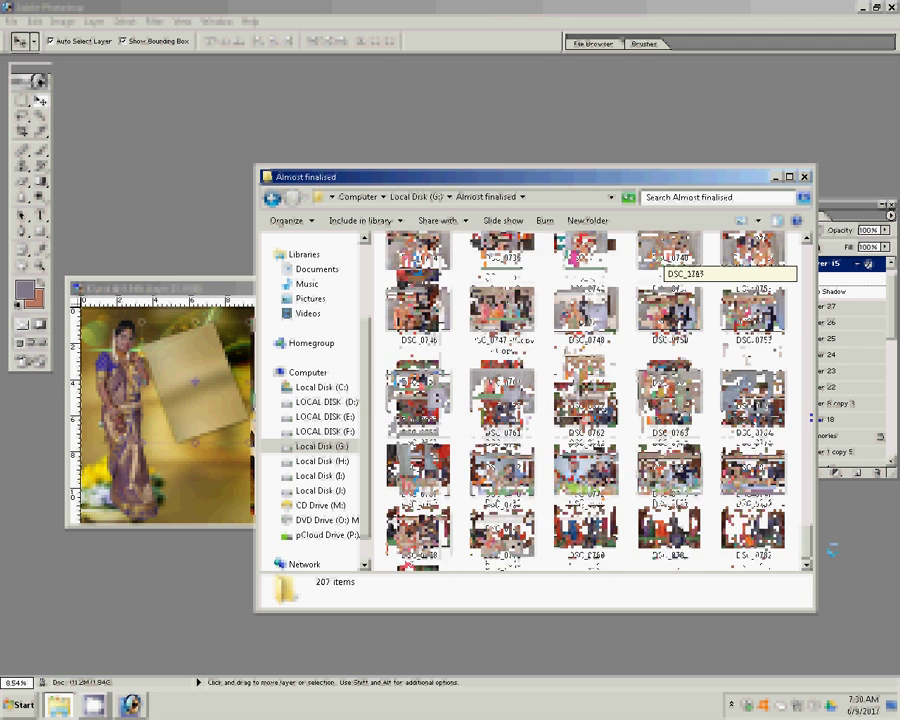
{"action": "scroll", "coordinate": [830, 549], "scroll_direction": "up", "scroll_amount": 2}
{"action": "scroll", "coordinate": [830, 549], "scroll_direction": "up", "scroll_amount": 2}
{"action": "scroll", "coordinate": [830, 549], "scroll_direction": "up", "scroll_amount": 2}
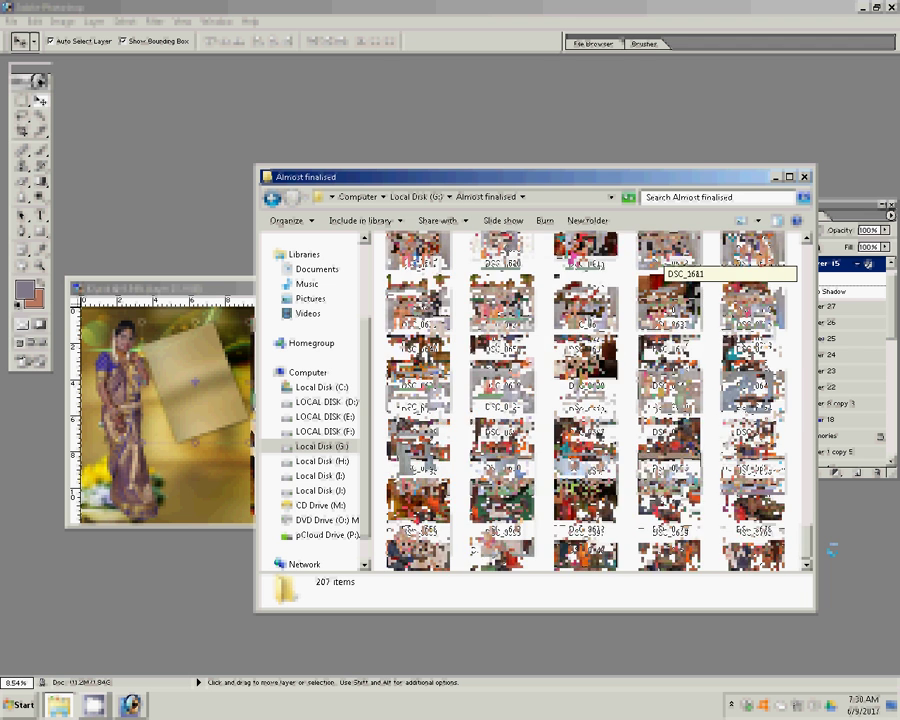
{"action": "scroll", "coordinate": [830, 549], "scroll_direction": "up", "scroll_amount": 2}
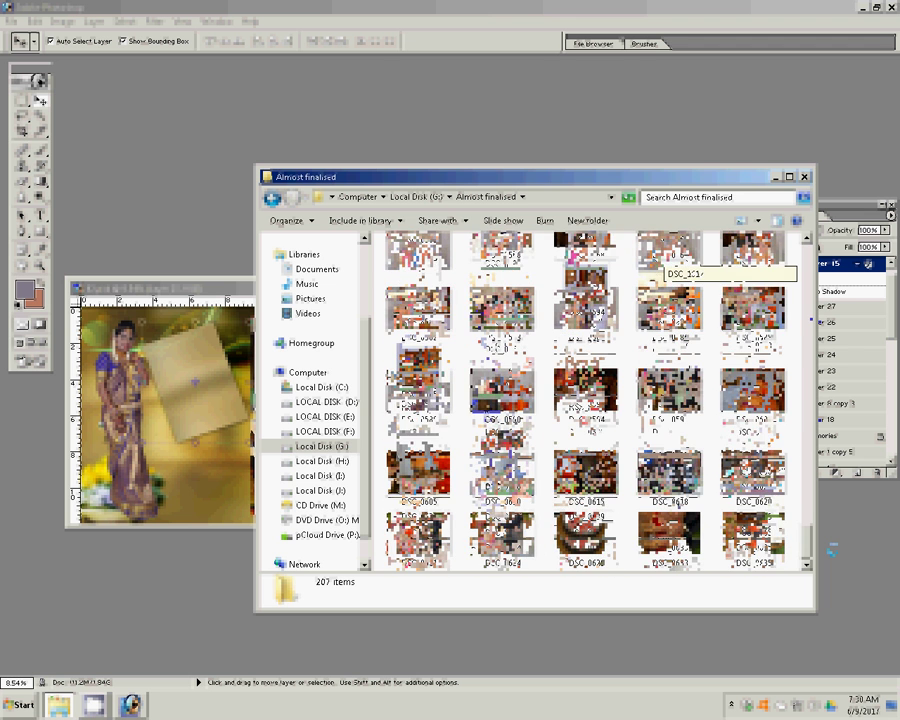
{"action": "left_click", "coordinate": [532, 444]}
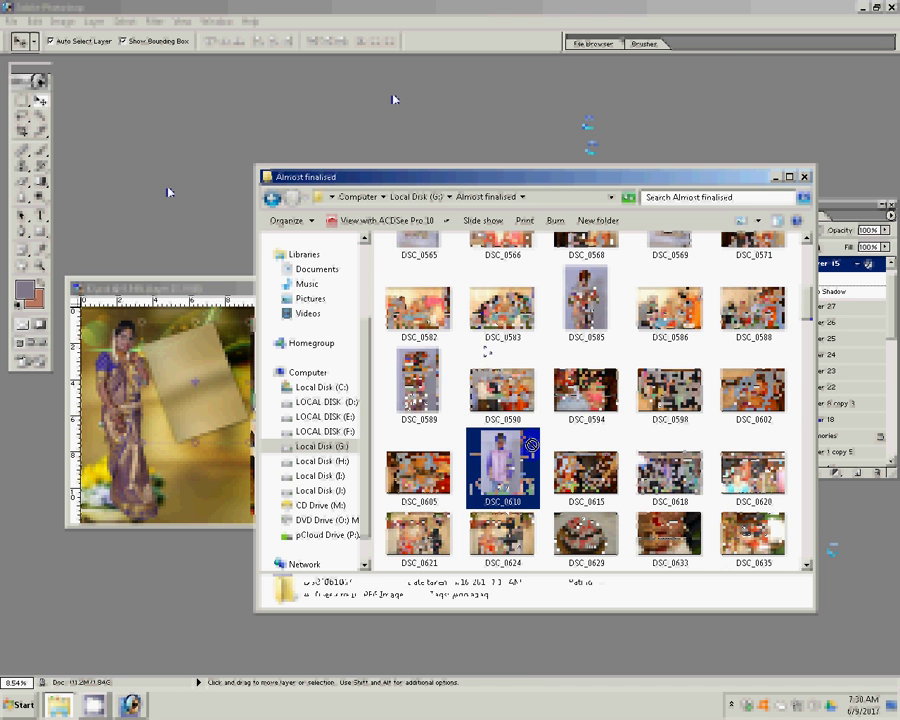
{"action": "scroll", "coordinate": [462, 161], "scroll_direction": "up", "scroll_amount": 1}
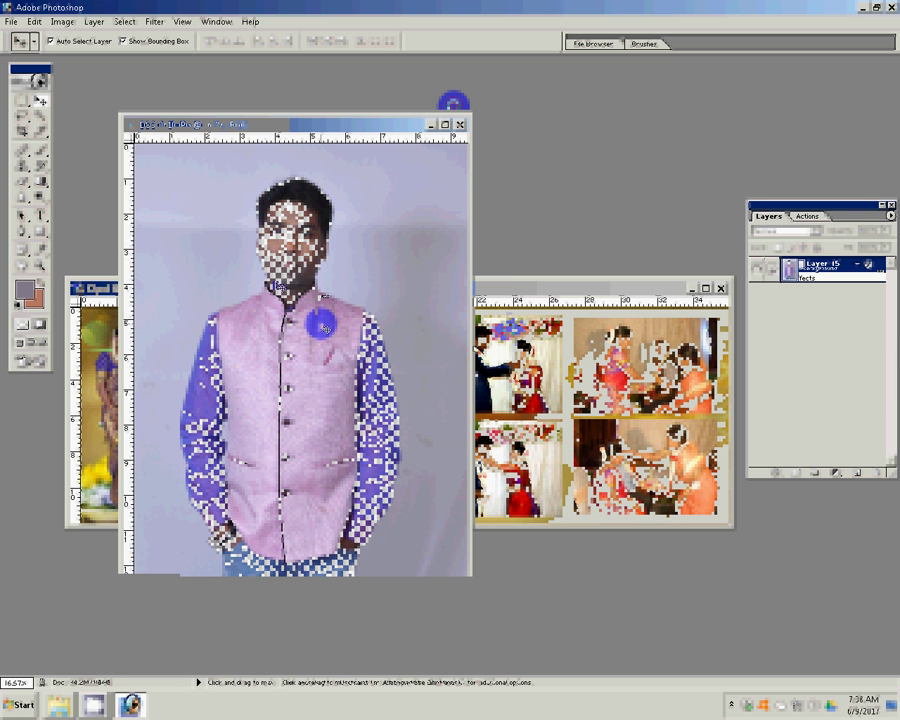
Marquee-select and copy the groom's head and shoulders, then close DSC_0610 without saving.
{"action": "left_click", "coordinate": [22, 103]}
{"action": "left_click_drag", "start_coordinate": [213, 170], "coordinate": [363, 361]}
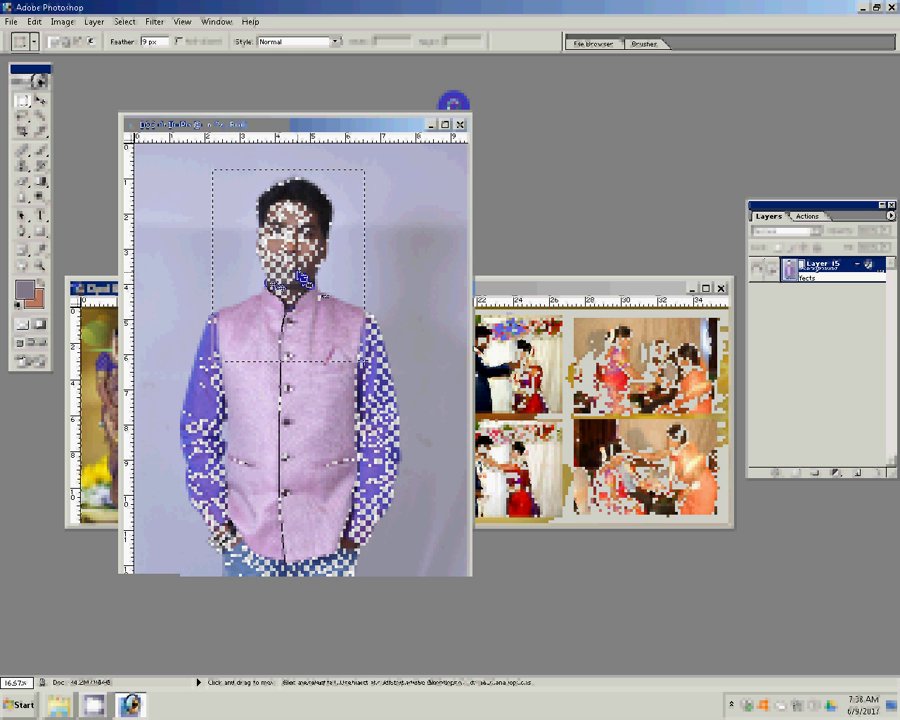
{"action": "left_click", "coordinate": [450, 163]}
{"action": "key", "text": "ctrl+w"}
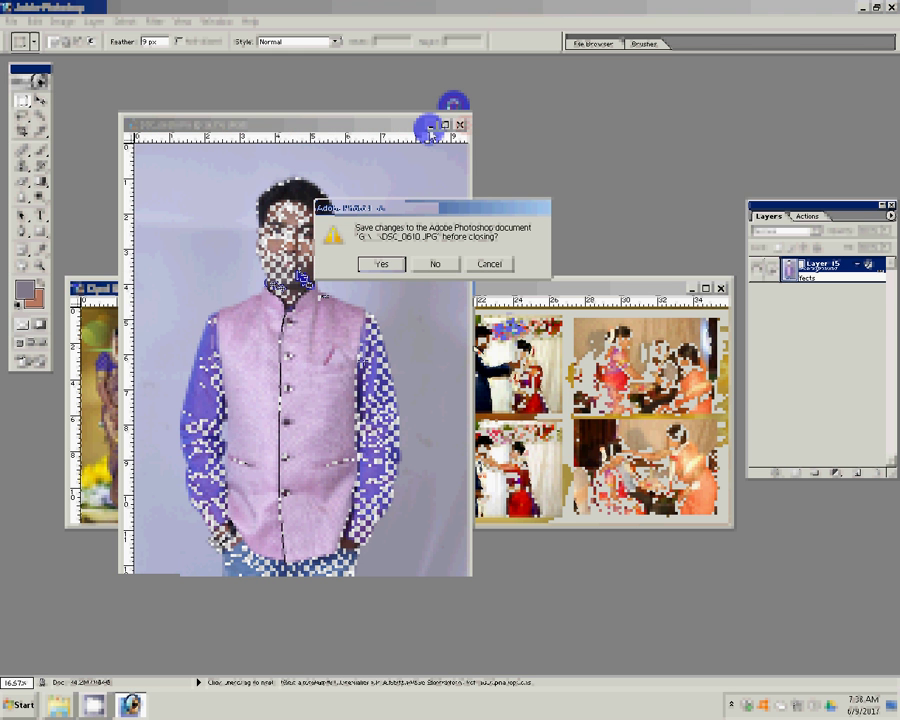
{"action": "left_click", "coordinate": [440, 263]}
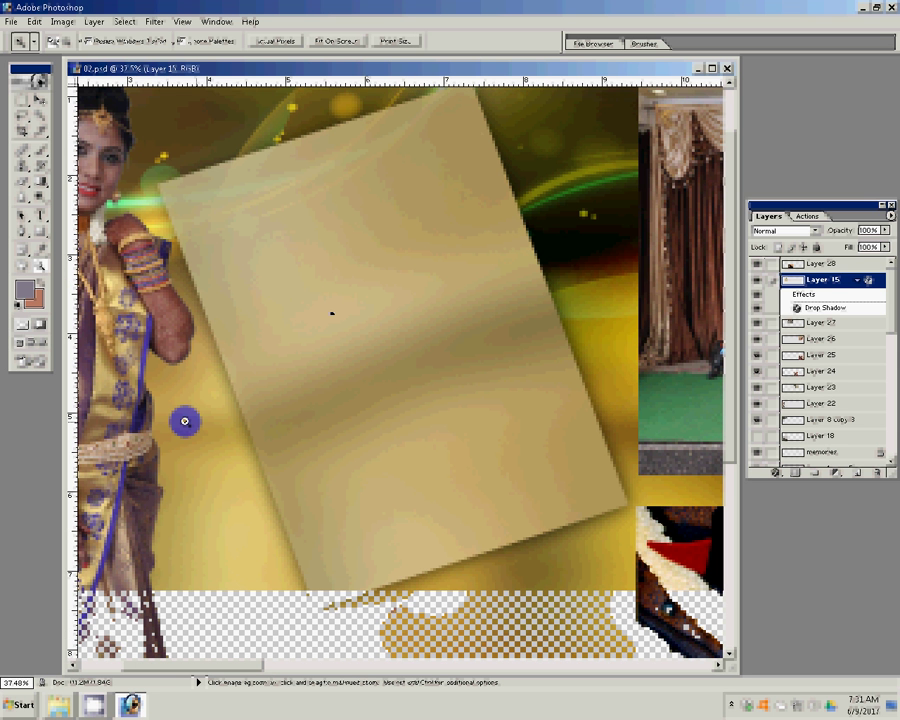
Magic Wand-select the tilted paper frame and feather the selection by 50 pixels.
{"action": "left_click", "coordinate": [36, 129]}
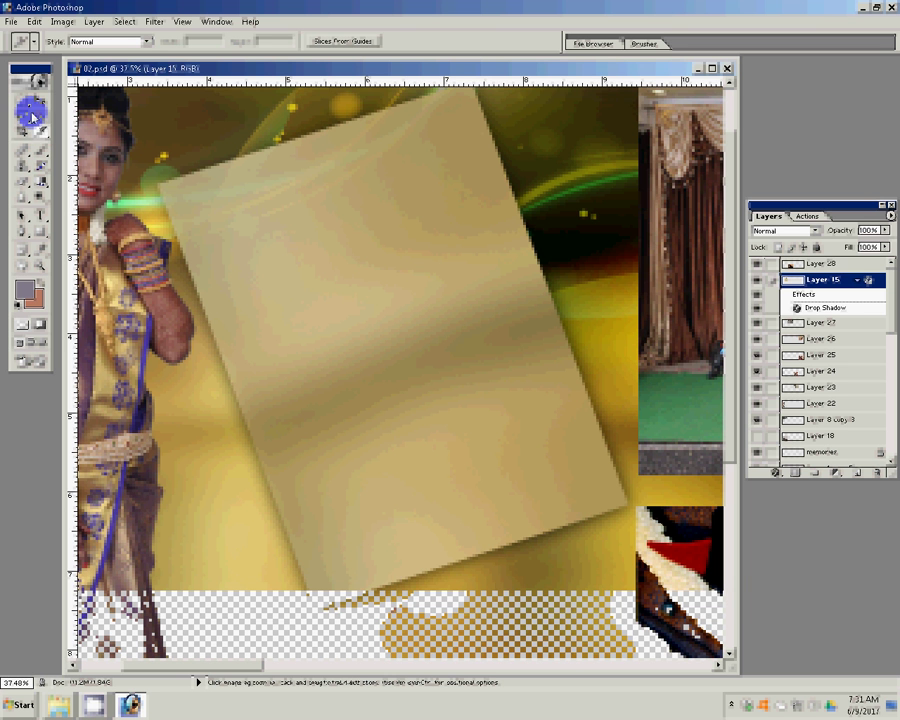
{"action": "left_click", "coordinate": [40, 116]}
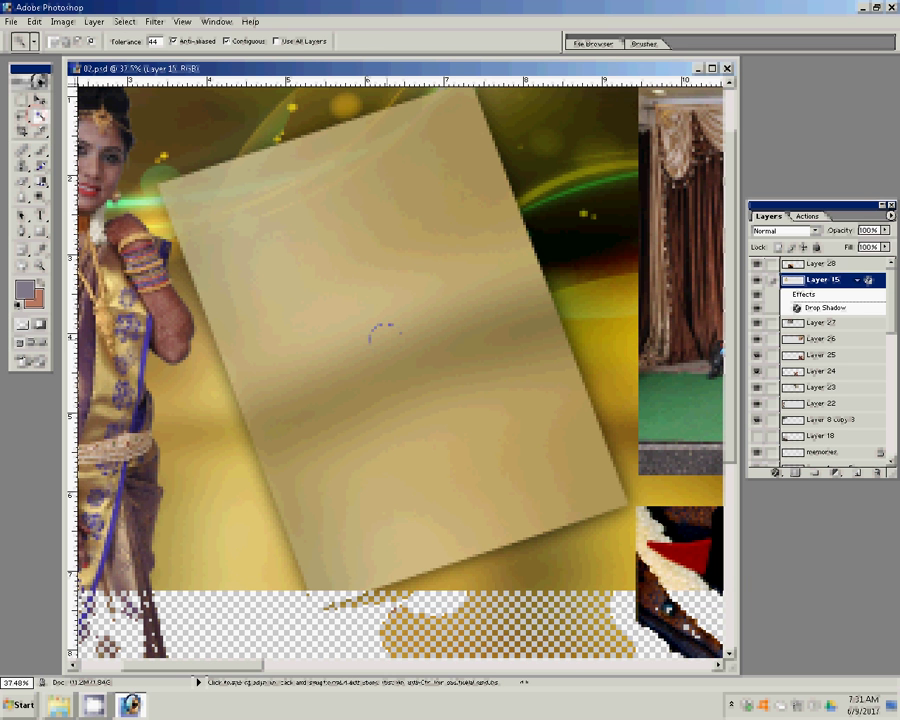
{"action": "left_click", "coordinate": [303, 242]}
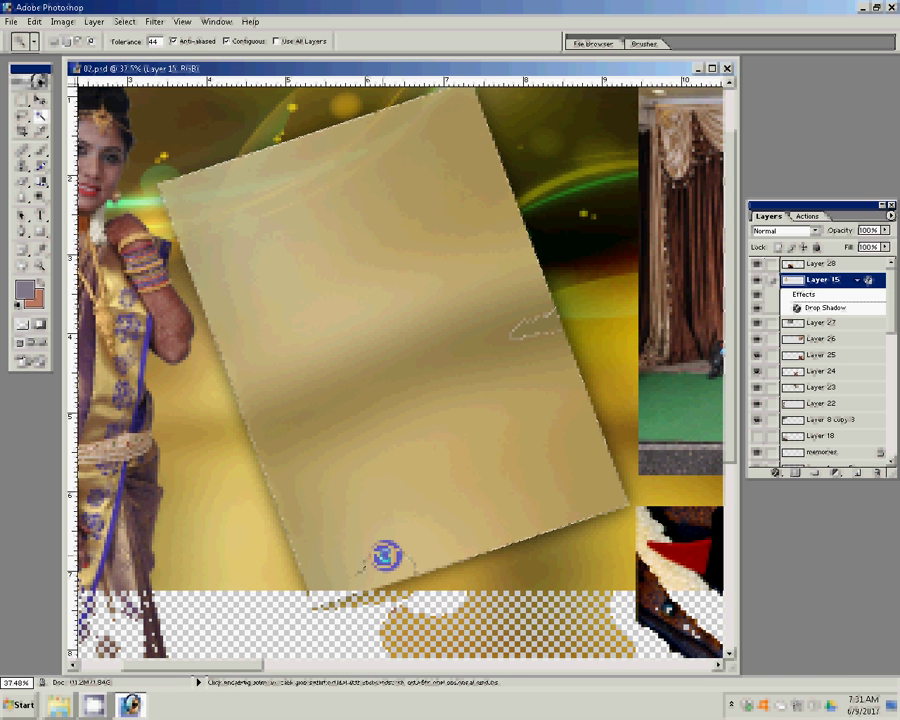
{"action": "left_click", "coordinate": [124, 21]}
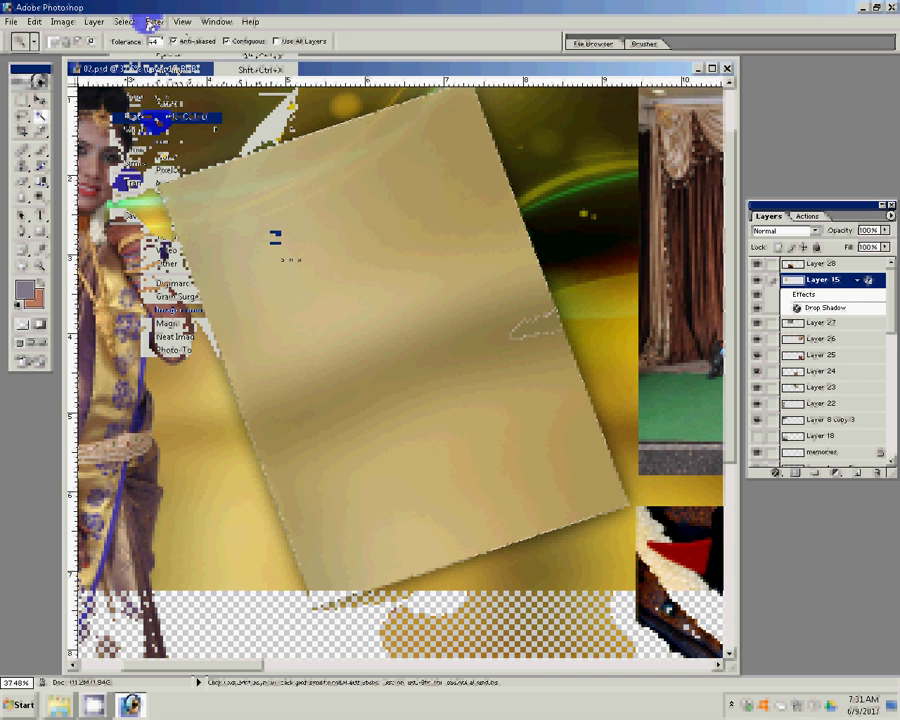
{"action": "left_click", "coordinate": [160, 117]}
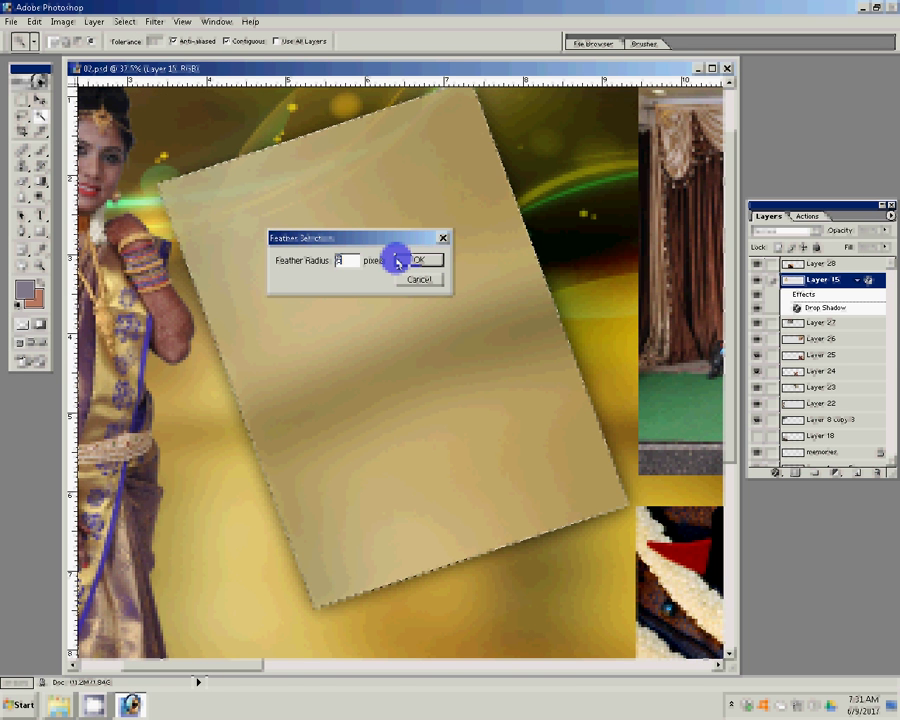
{"action": "type", "text": "50"}
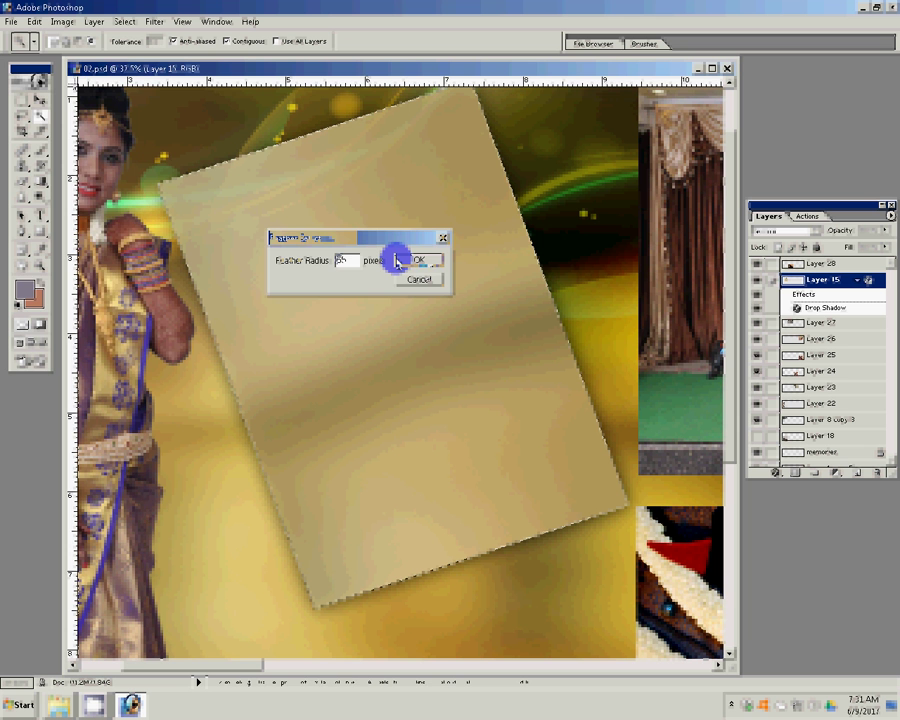
{"action": "left_click", "coordinate": [401, 260]}
Paste the groom's portrait into the feathered frame selection.
{"action": "left_click", "coordinate": [35, 21]}
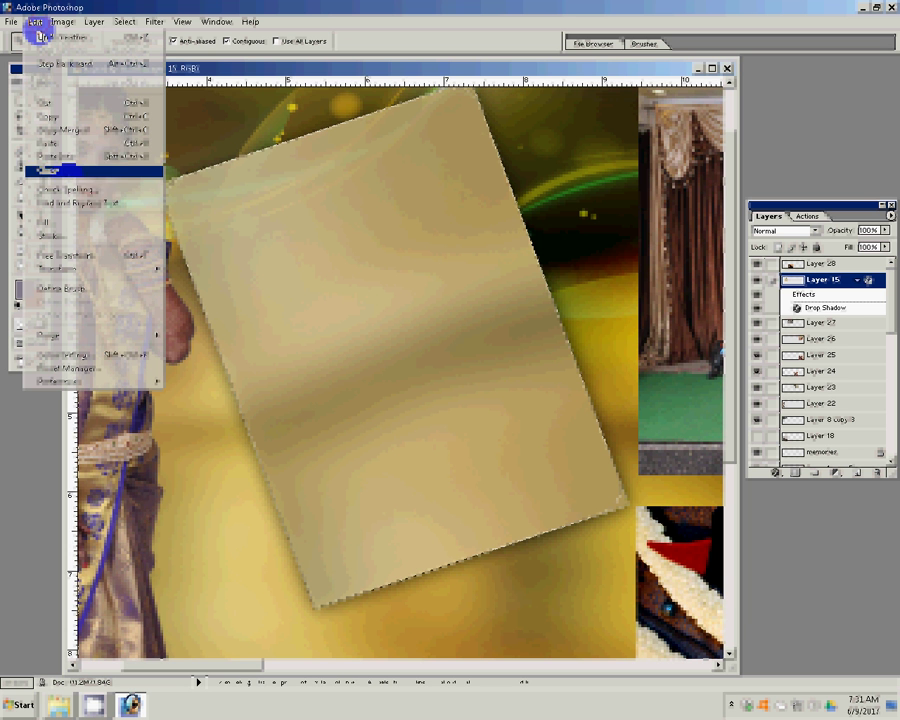
{"action": "key", "text": "Up"}
{"action": "key", "text": "Return"}
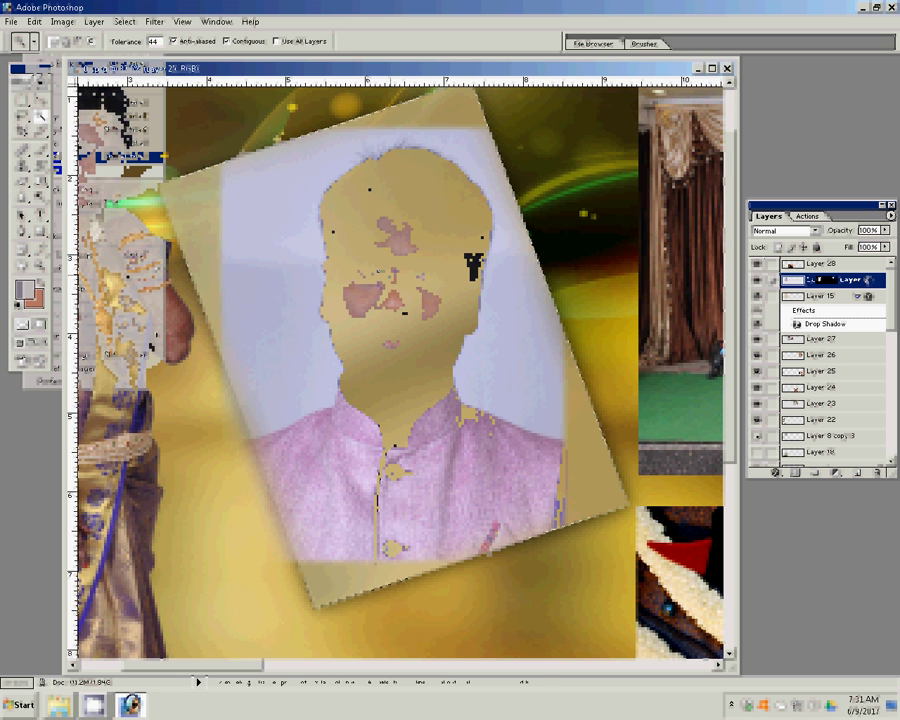
Rotate the groom's portrait about −19° and scale it to 104.3% to match the card.
{"action": "key", "text": "v"}
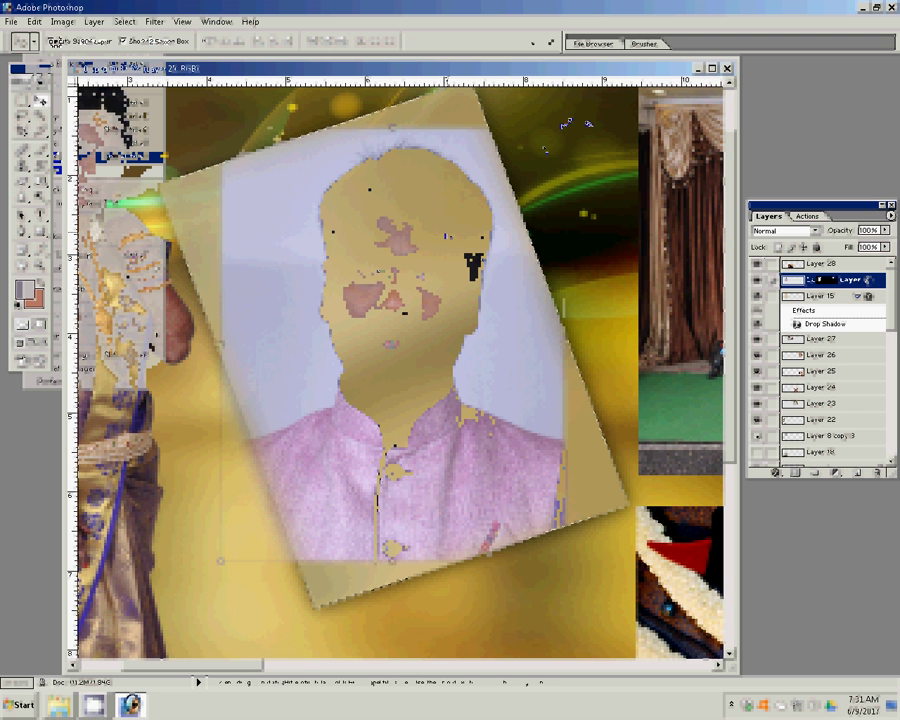
{"action": "key", "text": "ctrl+t"}
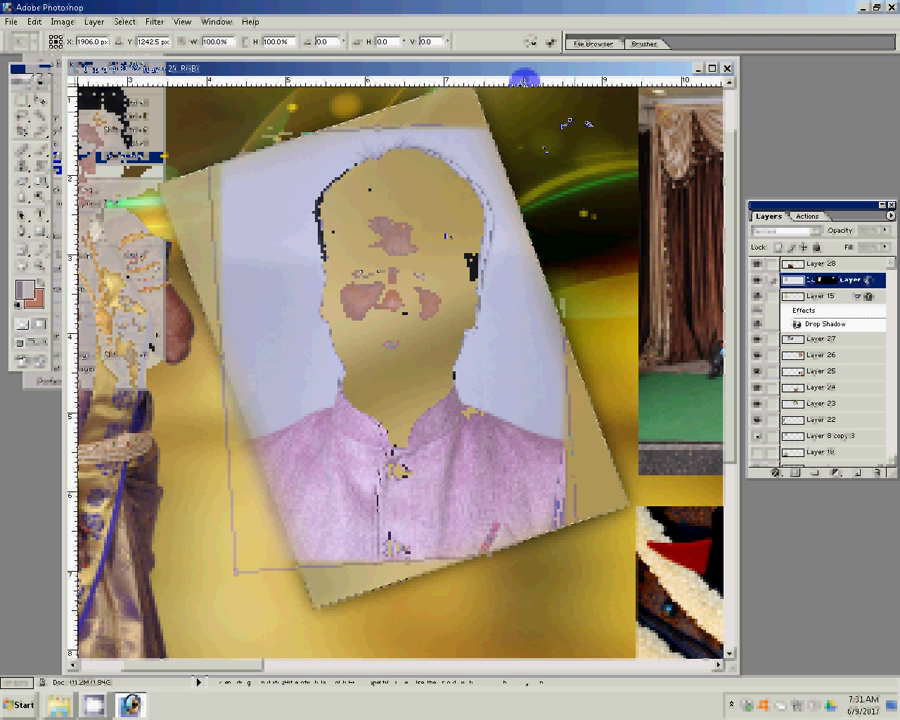
{"action": "mouse_move", "coordinate": [525, 78]}
{"action": "left_mouse_down"}
{"action": "mouse_move", "coordinate": [498, 72]}
{"action": "mouse_move", "coordinate": [514, 95]}
{"action": "left_mouse_up"}
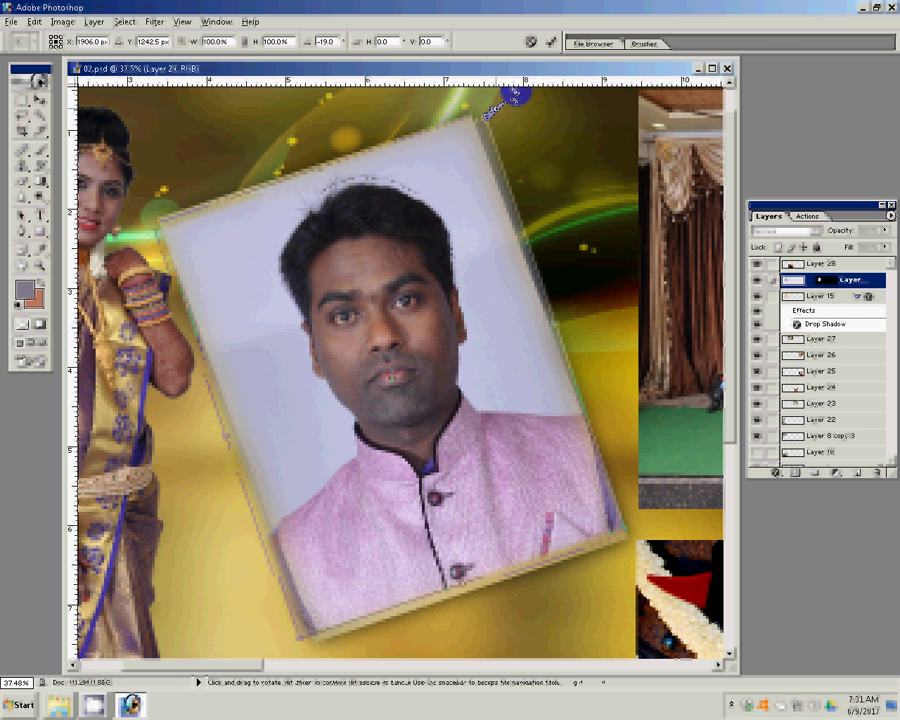
{"action": "left_click_drag", "start_coordinate": [514, 95], "coordinate": [504, 121]}
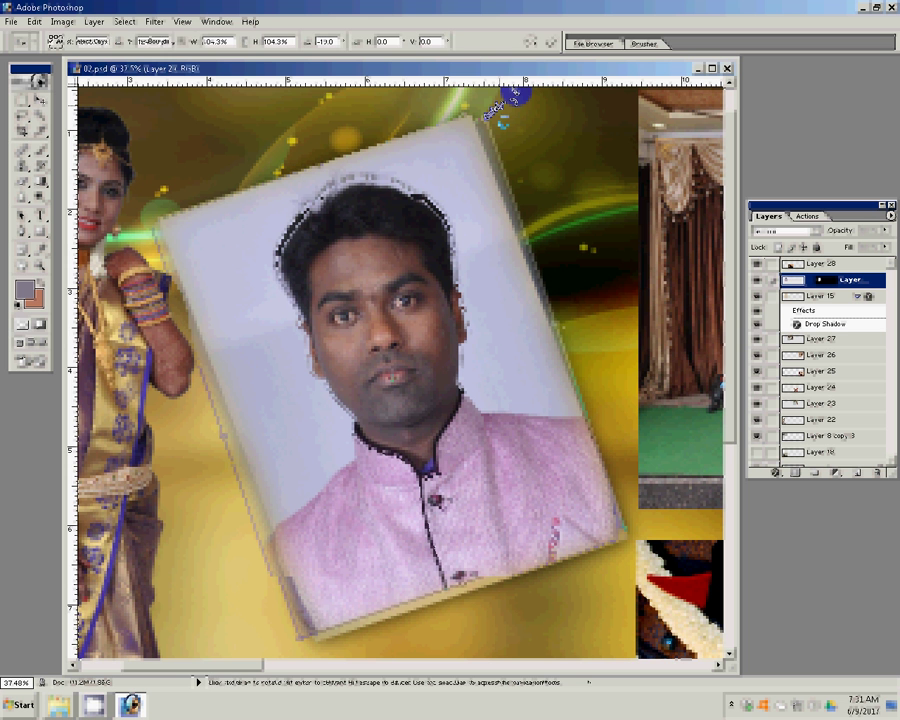
{"action": "key", "text": "Return"}
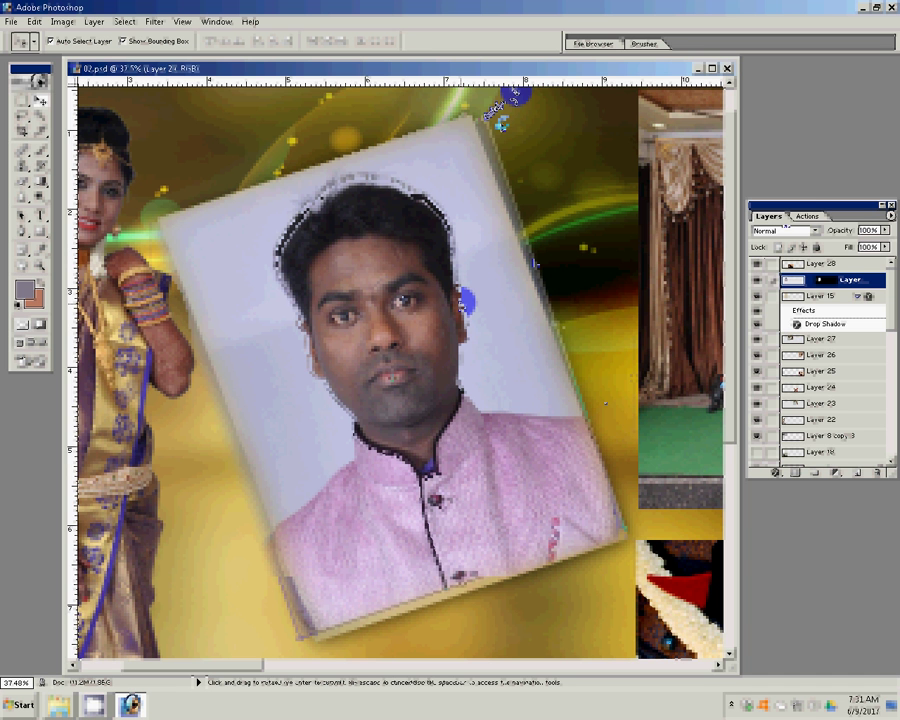
Play the Correction action to smooth the groom's face.
{"action": "left_click", "coordinate": [805, 216]}
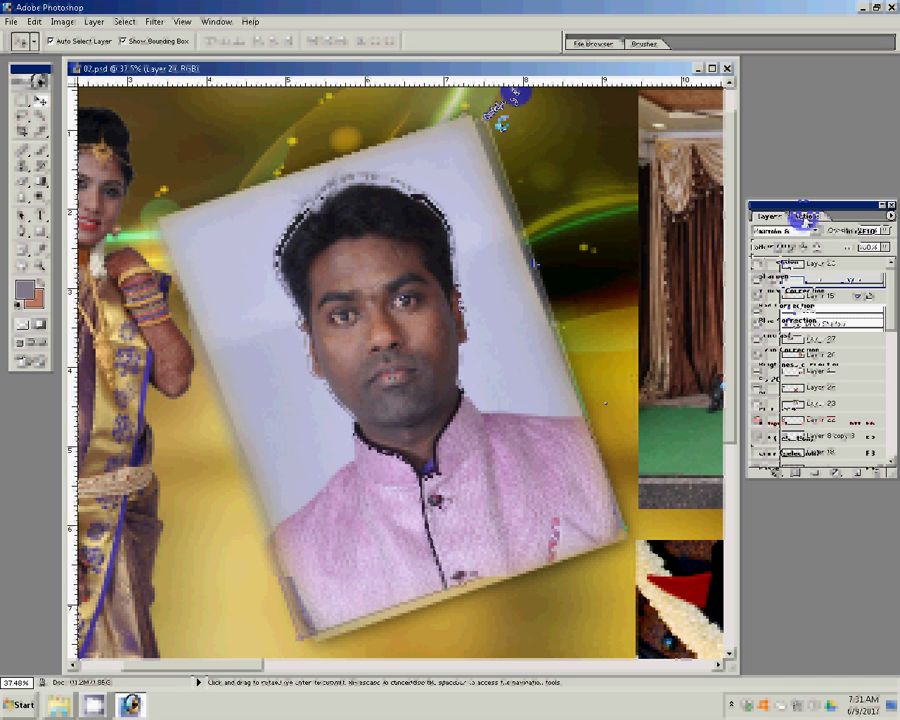
{"action": "left_click", "coordinate": [785, 261]}
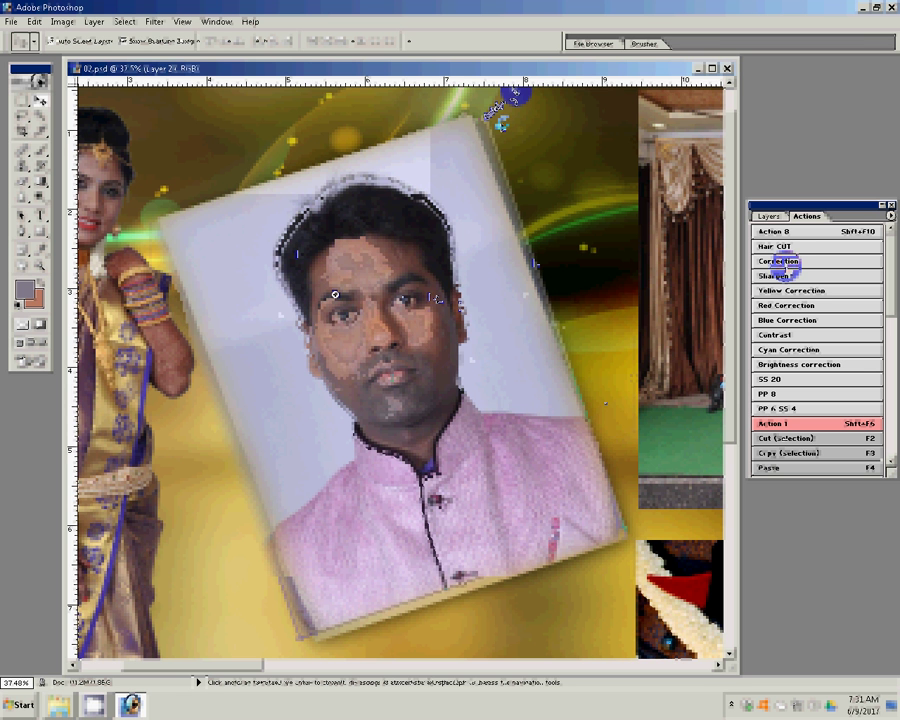
{"action": "left_click", "coordinate": [316, 295]}
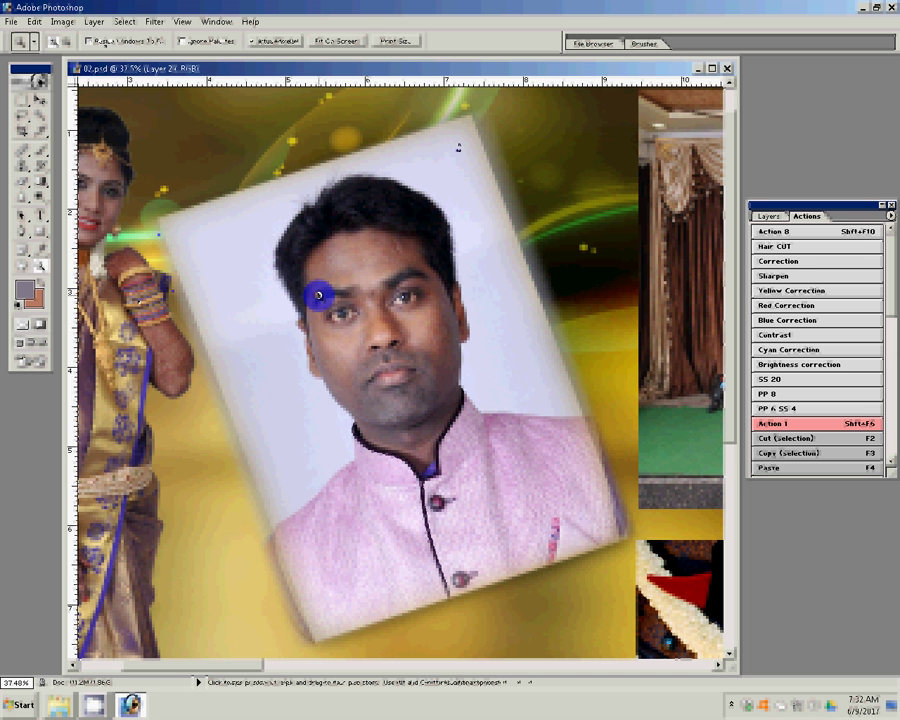
Trace a pen path around the groom's tilted portrait card to select it.
{"action": "key", "text": "p"}
{"action": "left_click", "coordinate": [507, 222]}
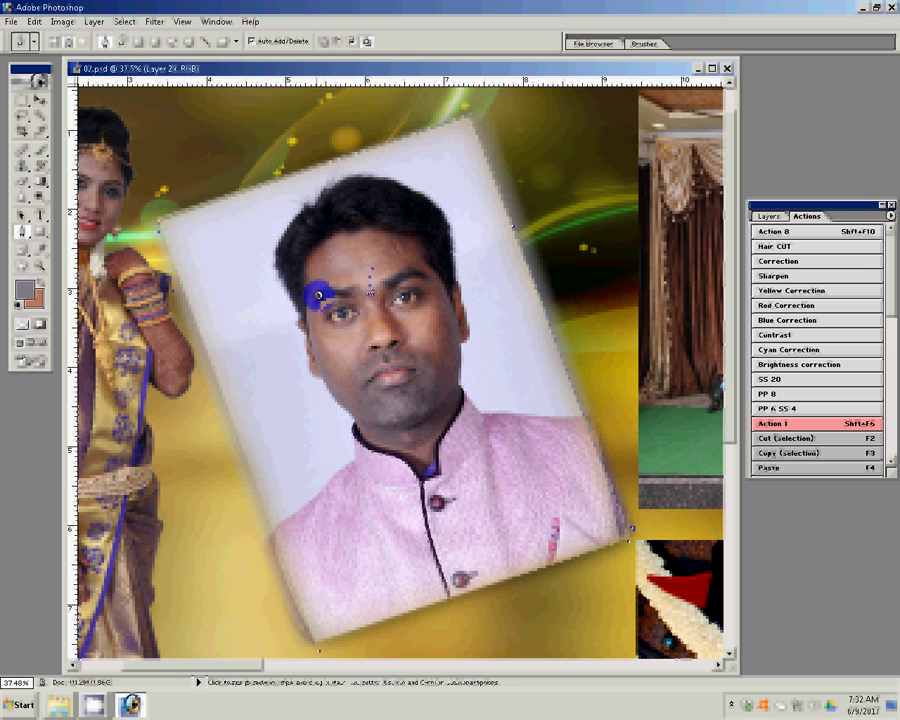
{"action": "left_click", "coordinate": [369, 282]}
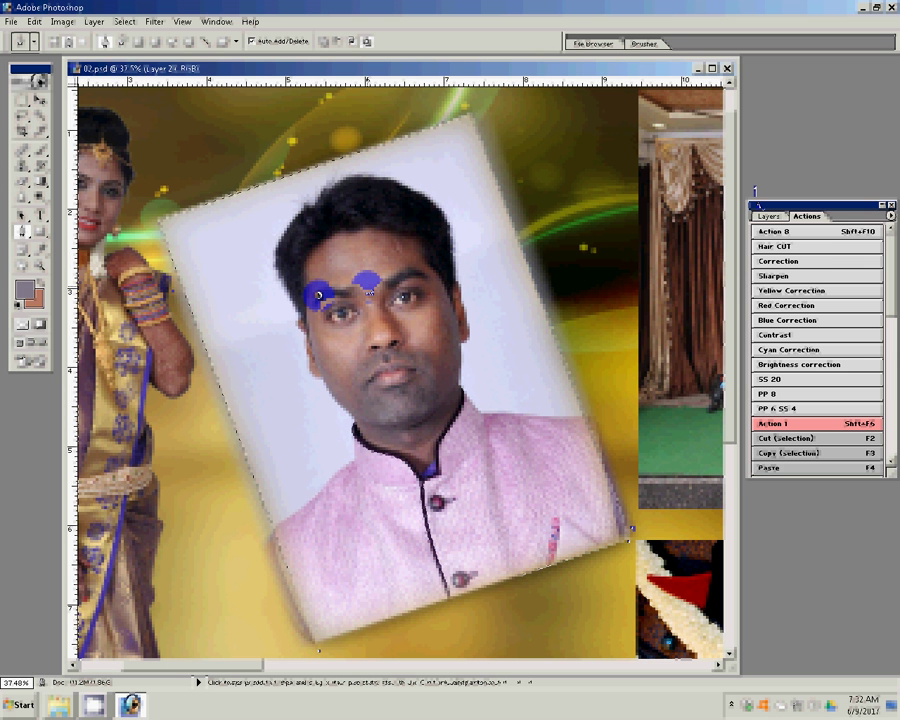
{"action": "key", "text": "ctrl+z"}
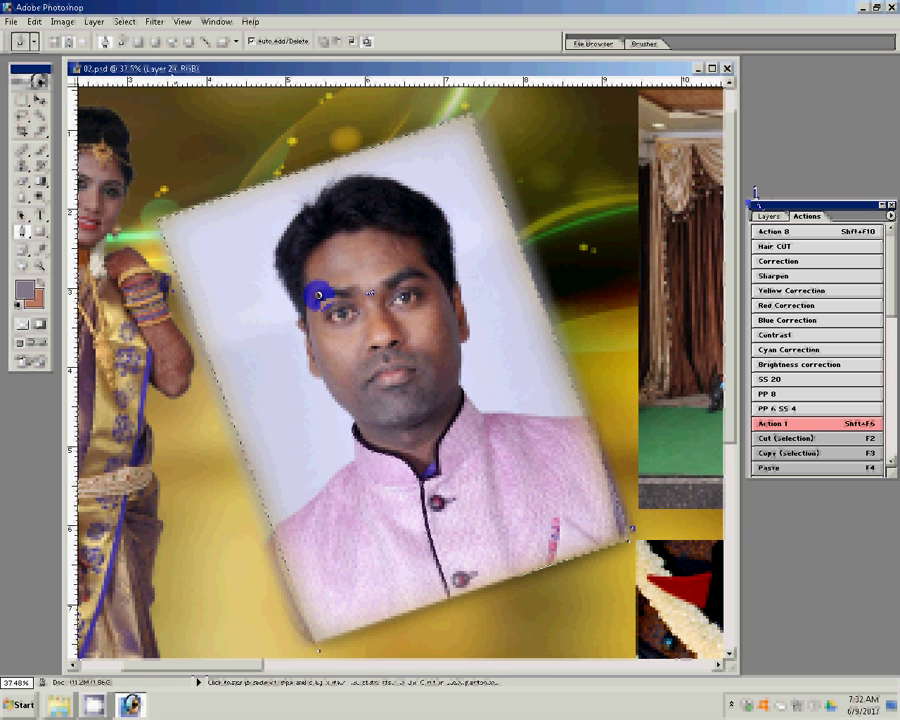
{"action": "left_click", "coordinate": [124, 21]}
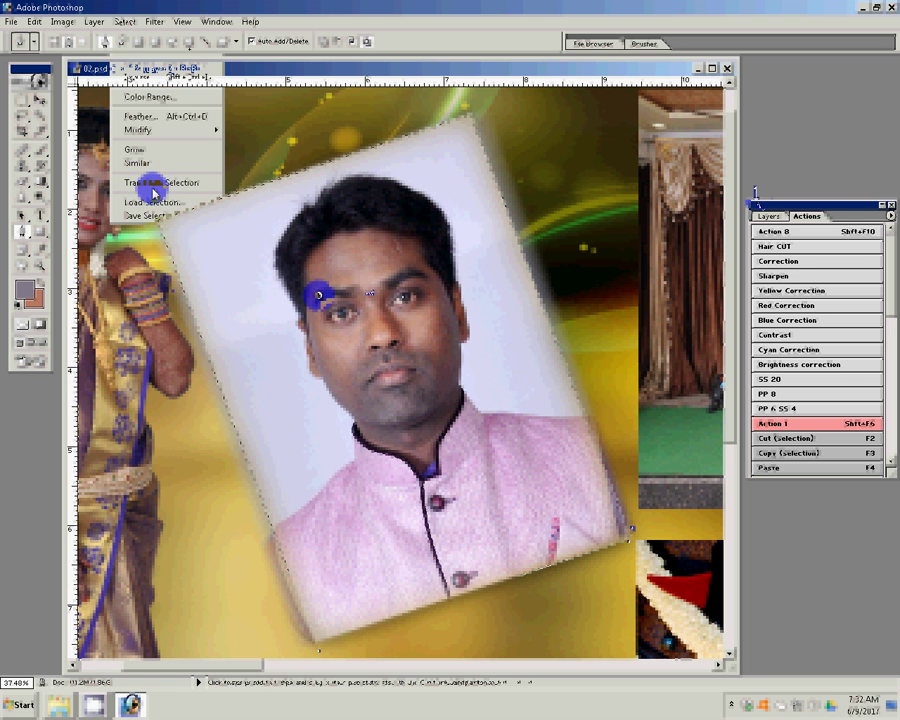
Feather the portrait selection and fit the whole album spread in the window.
{"action": "left_click", "coordinate": [143, 117]}
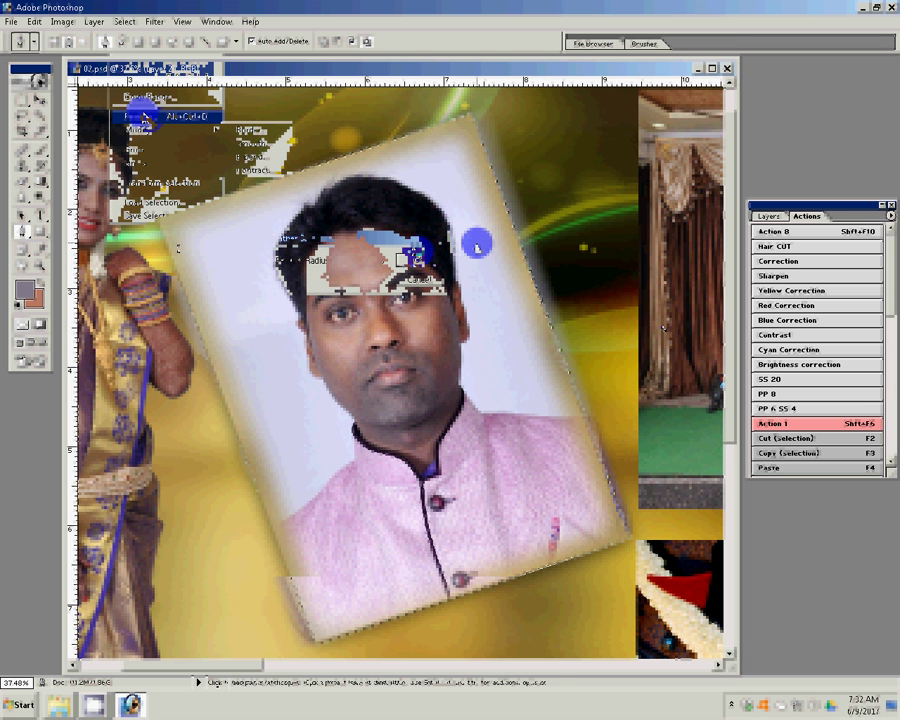
{"action": "left_click", "coordinate": [39, 265]}
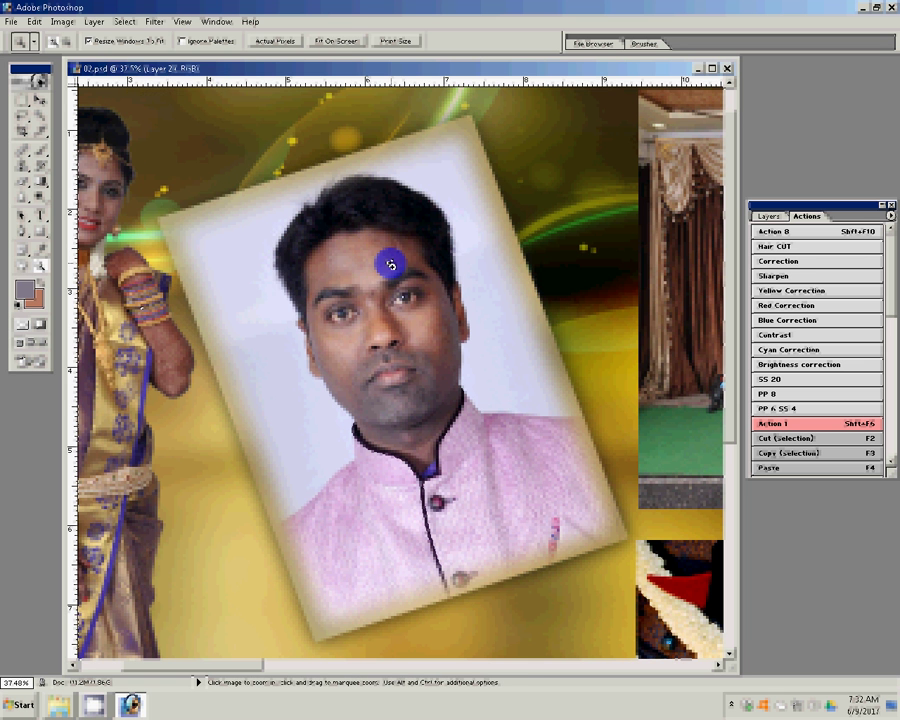
{"action": "left_click", "coordinate": [340, 42]}
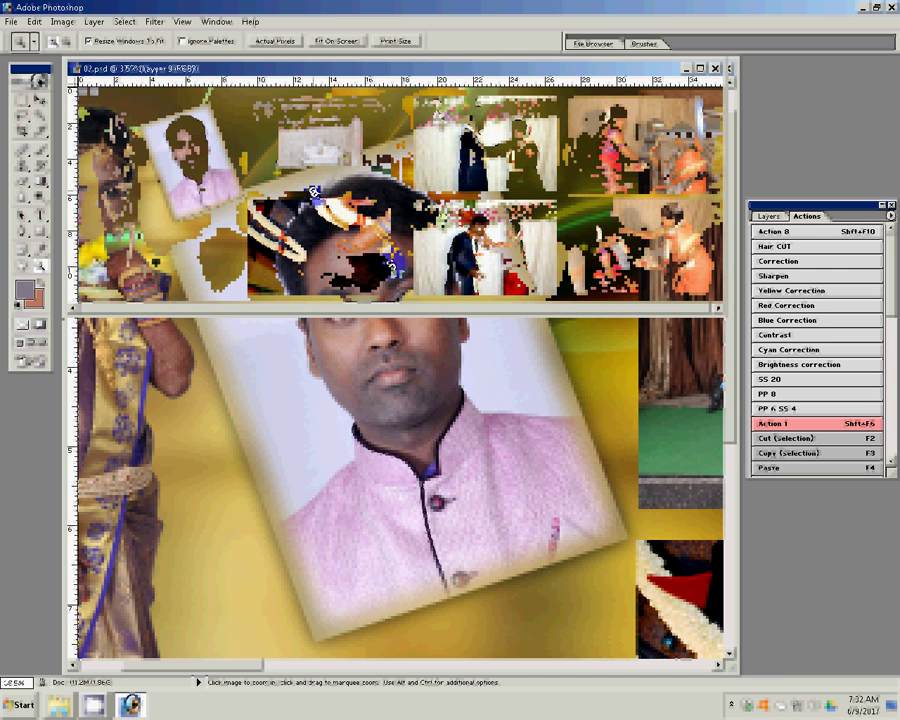
Duplicate the groom's framed portrait below the original, then shrink and rotate the copy.
{"action": "key", "text": "v"}
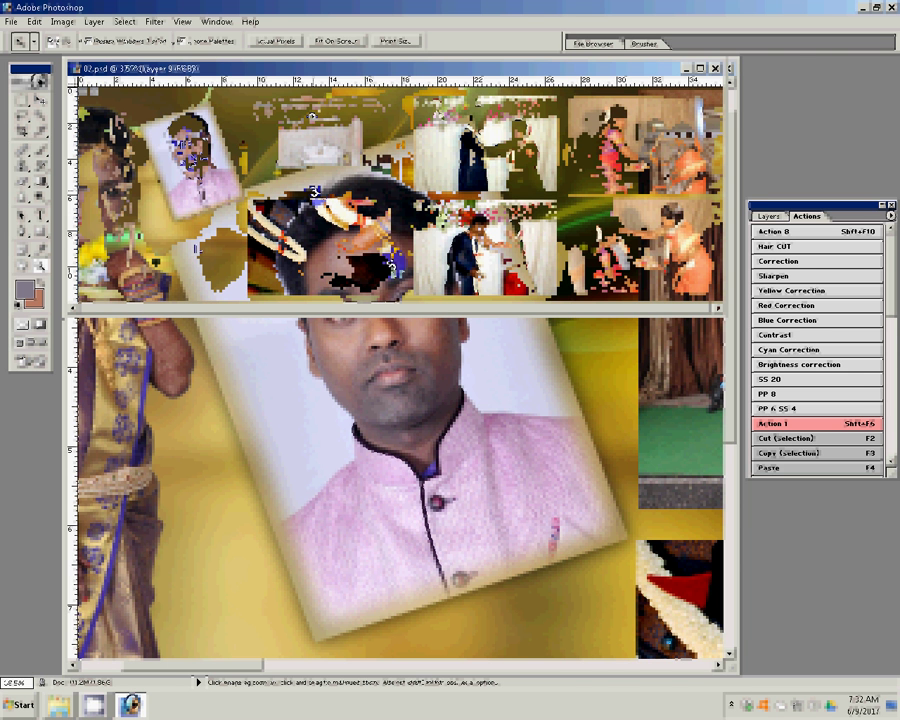
{"action": "key", "text": "v"}
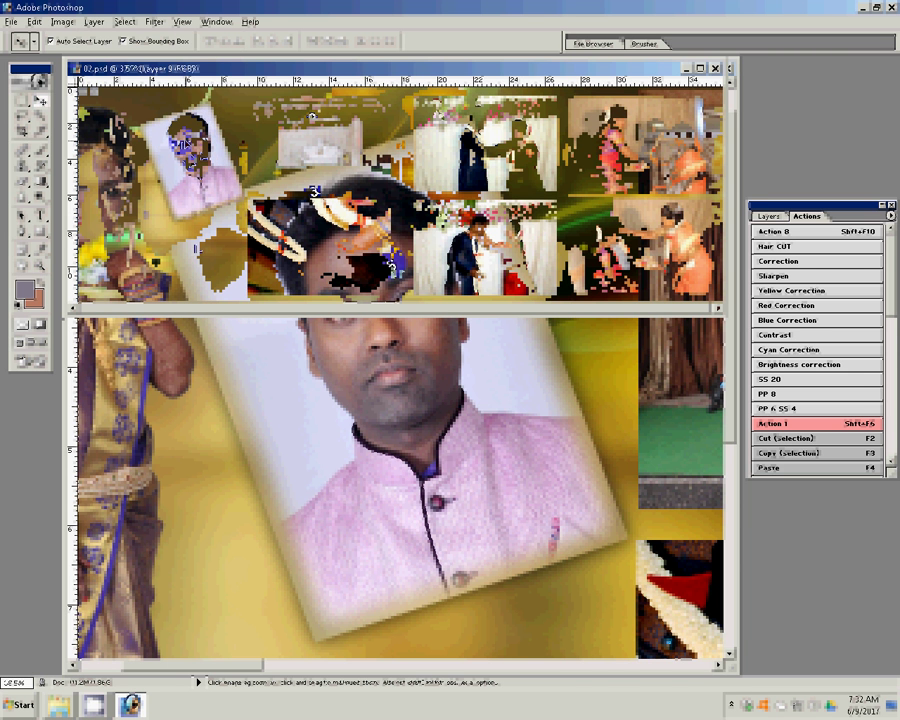
{"action": "left_click", "coordinate": [313, 117]}
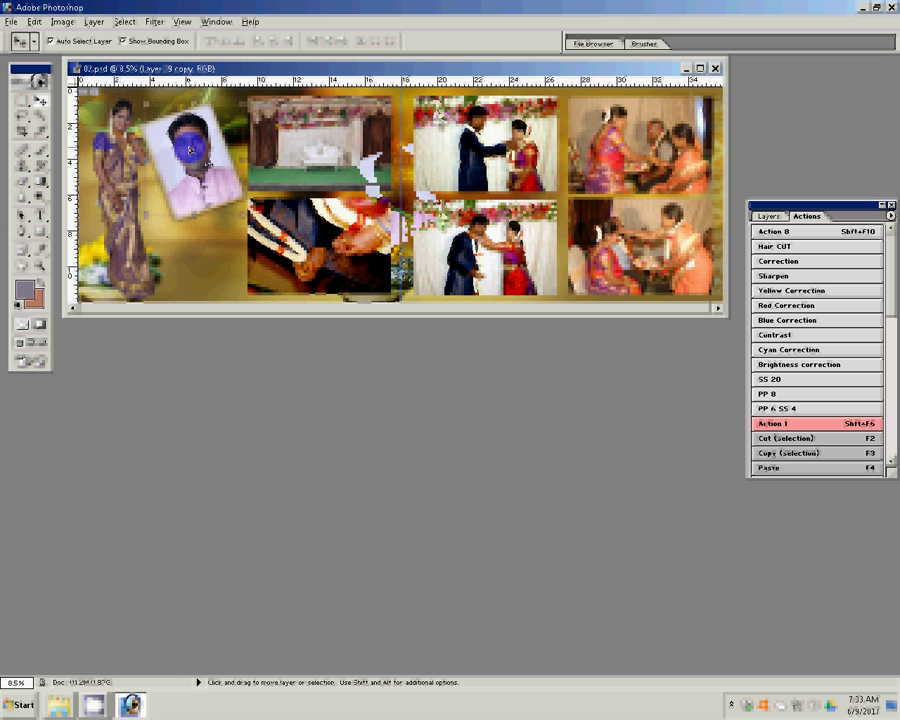
{"action": "left_click_drag", "start_coordinate": [190, 148], "coordinate": [200, 238]}
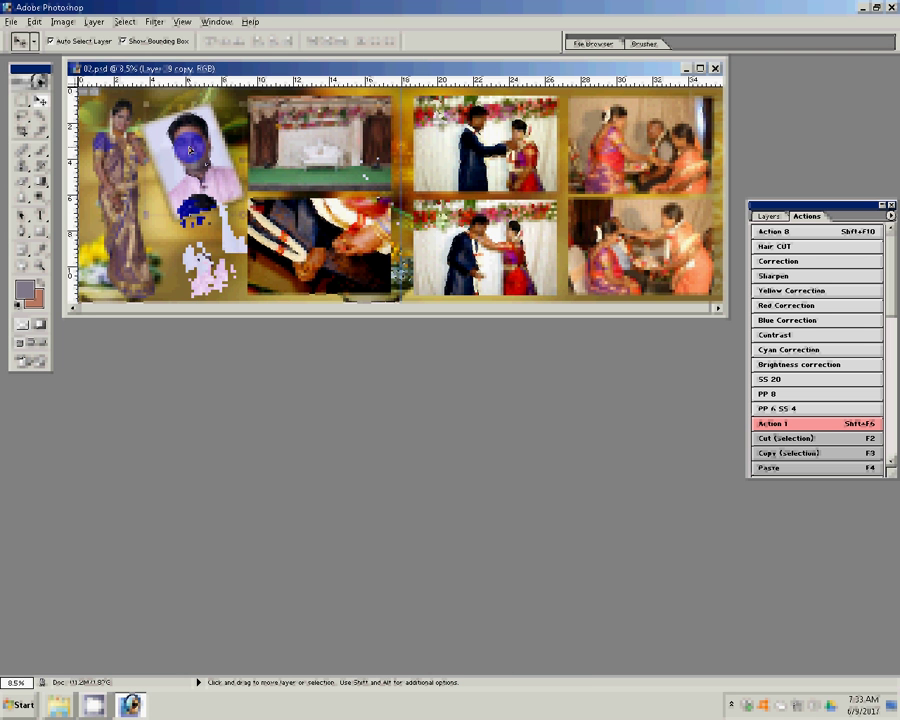
{"action": "key", "text": "ctrl+t"}
{"action": "left_click_drag", "start_coordinate": [252, 184], "coordinate": [250, 186]}
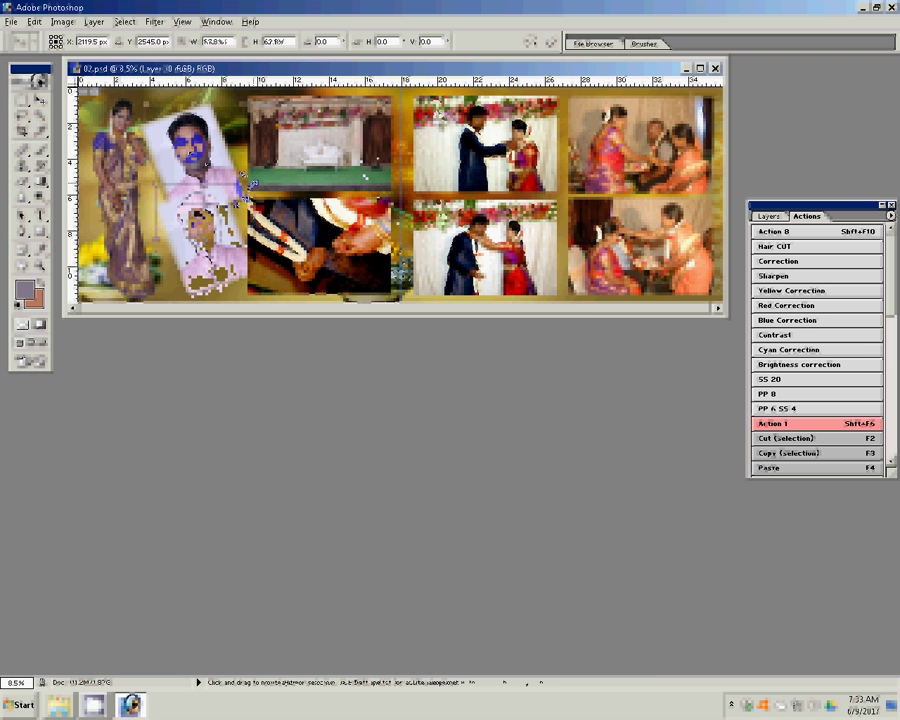
{"action": "key", "text": "Return"}
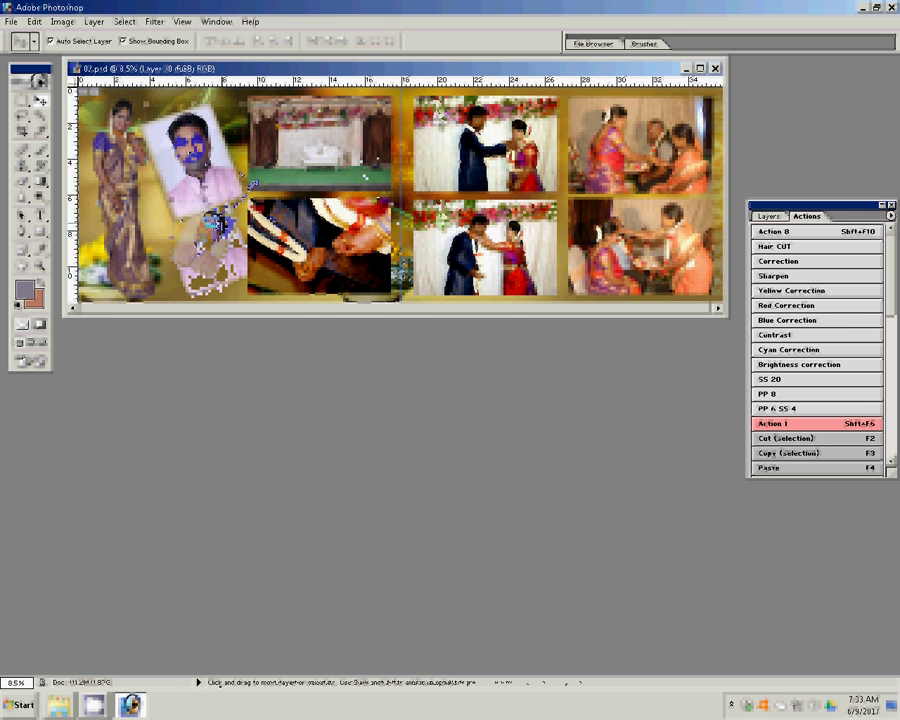
Paste another portrait copy into the spread and transform it.
{"action": "key", "text": "5"}
{"action": "key", "text": "ctrl+v"}
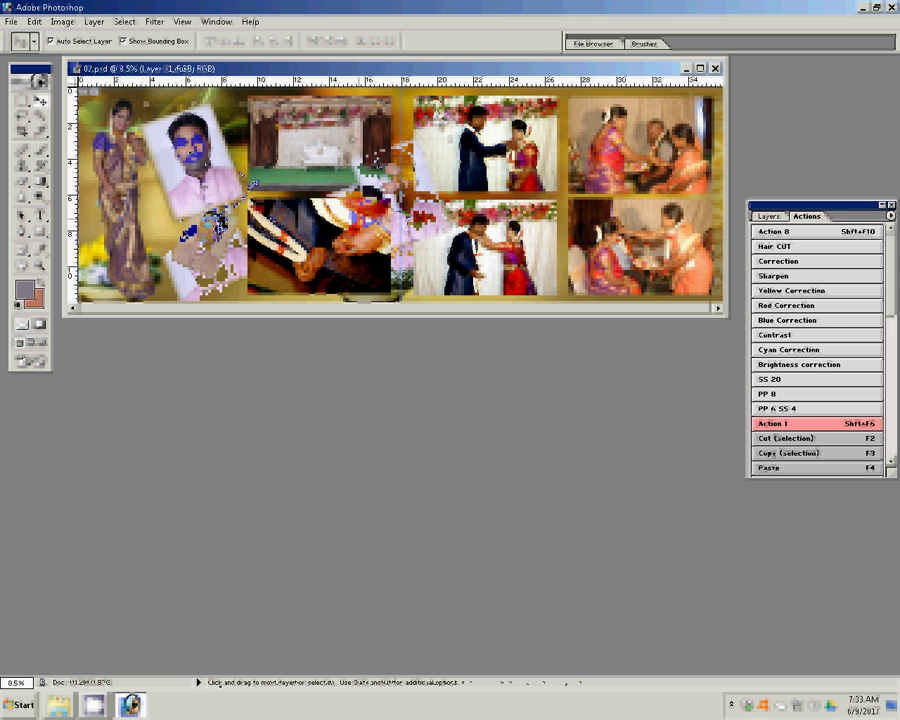
{"action": "key", "text": "5"}
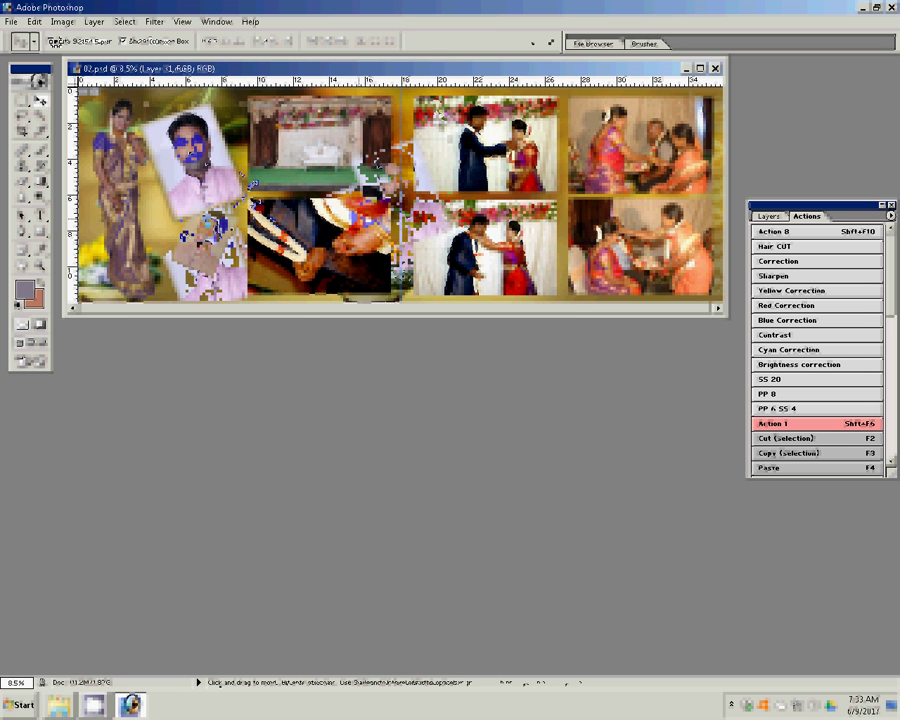
{"action": "key", "text": "ctrl+t"}
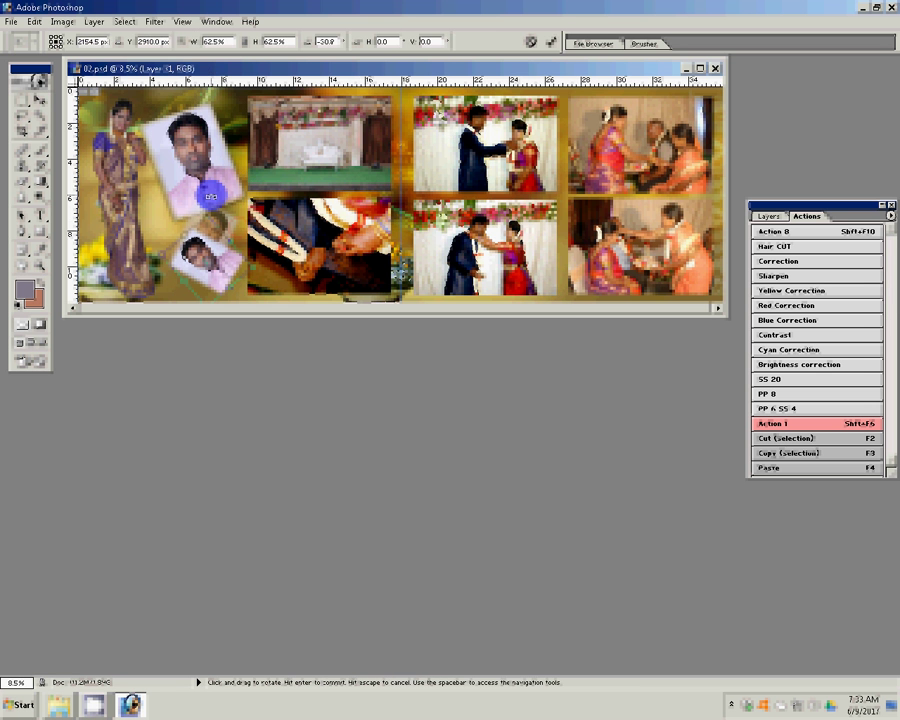
{"action": "key", "text": "Return"}
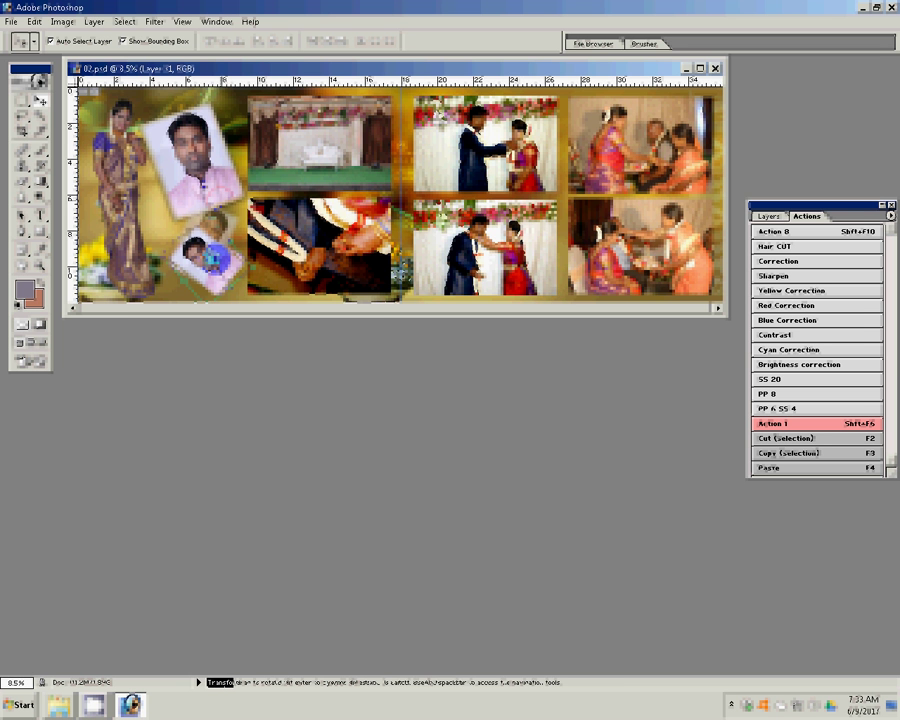
Rotate and reposition the small tilted photo just below the first portrait.
{"action": "left_click_drag", "start_coordinate": [145, 178], "coordinate": [125, 178]}
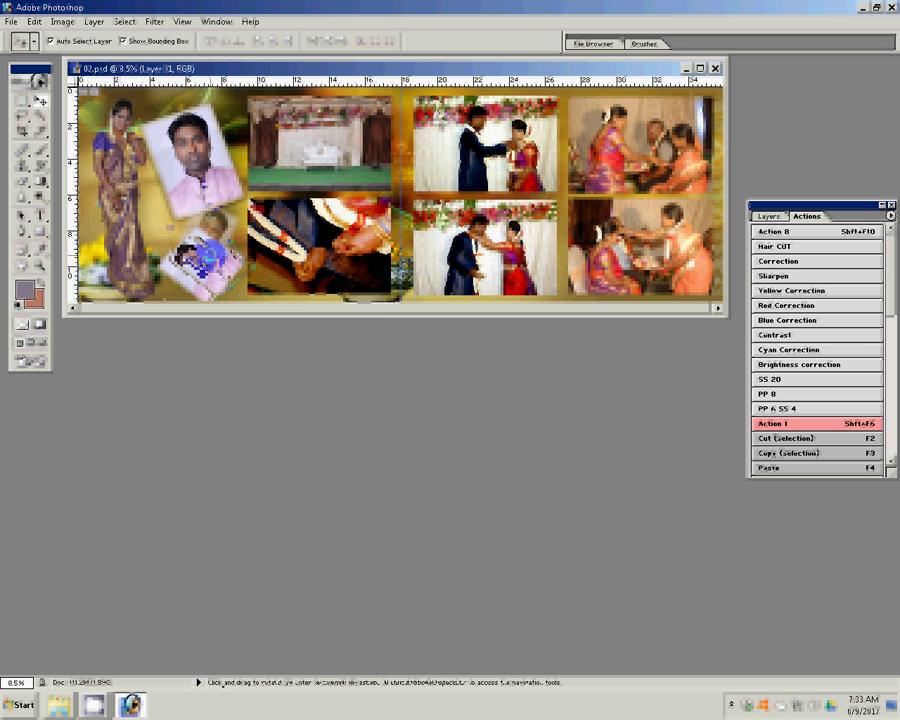
{"action": "key", "text": "ctrl+t"}
{"action": "left_click_drag", "start_coordinate": [250, 245], "coordinate": [263, 272]}
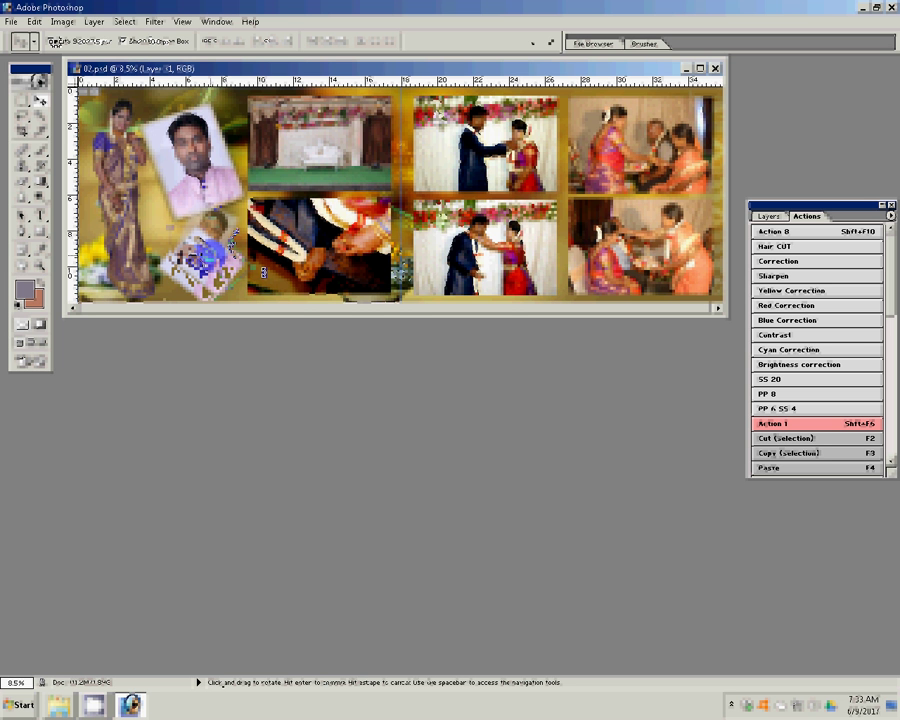
{"action": "key", "text": "Return"}
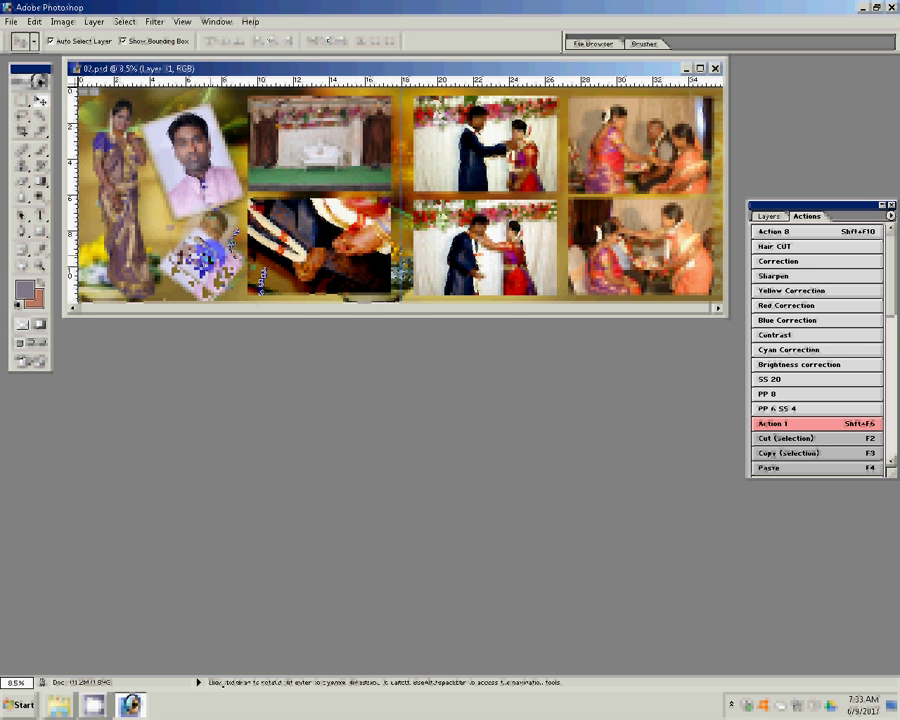
{"action": "left_click_drag", "start_coordinate": [232, 238], "coordinate": [236, 262]}
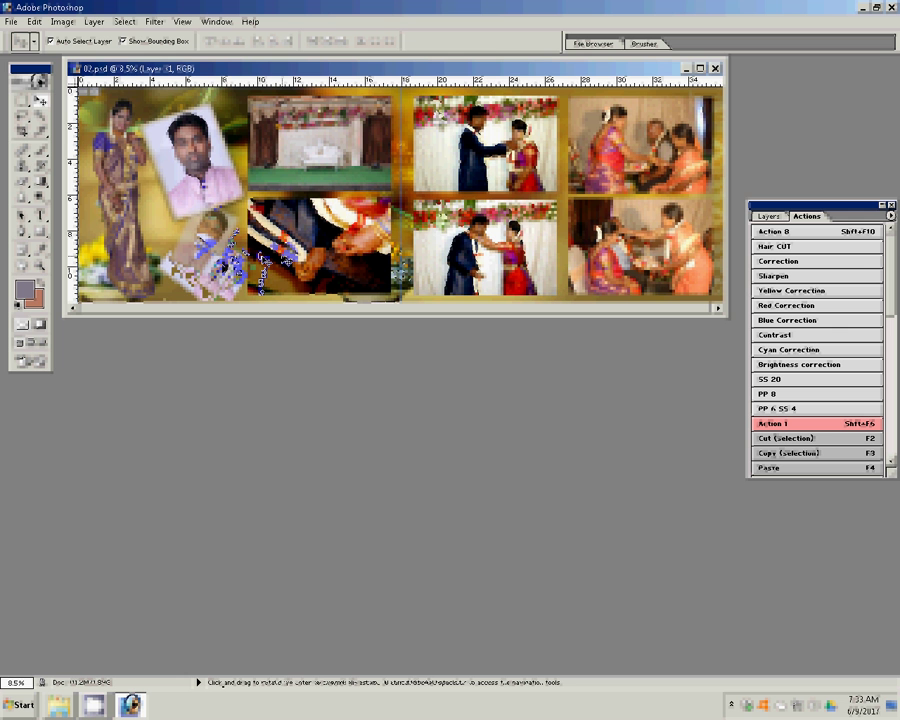
{"action": "key", "text": "Return"}
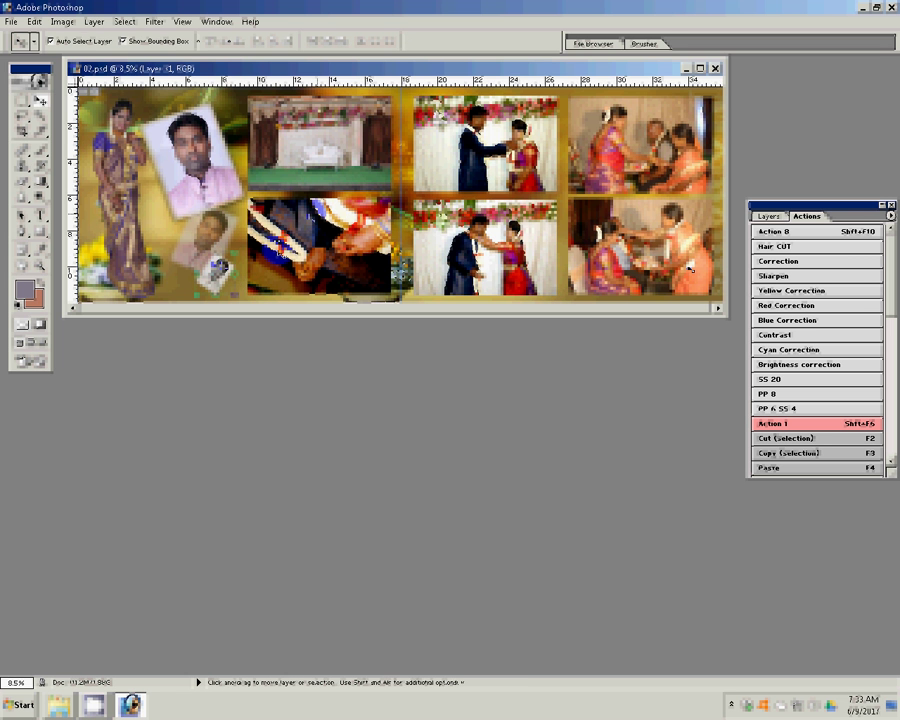
{"action": "key", "text": "F7"}
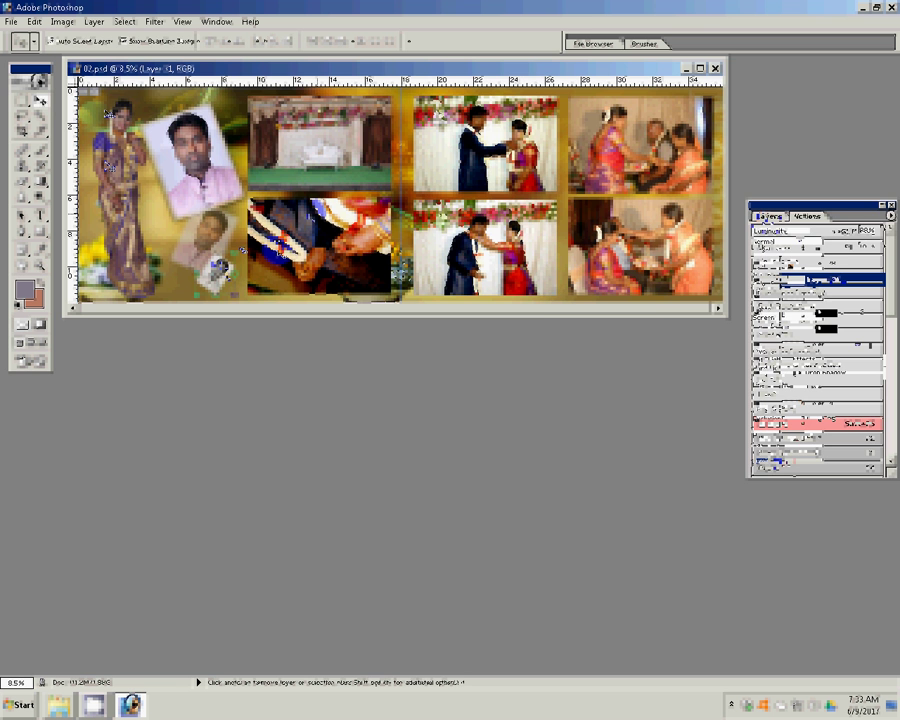
Zoom in on the bride, duplicate Layer 22, and open the Magic Pro grain filter.
{"action": "key", "text": "z"}
{"action": "left_click", "coordinate": [265, 318]}
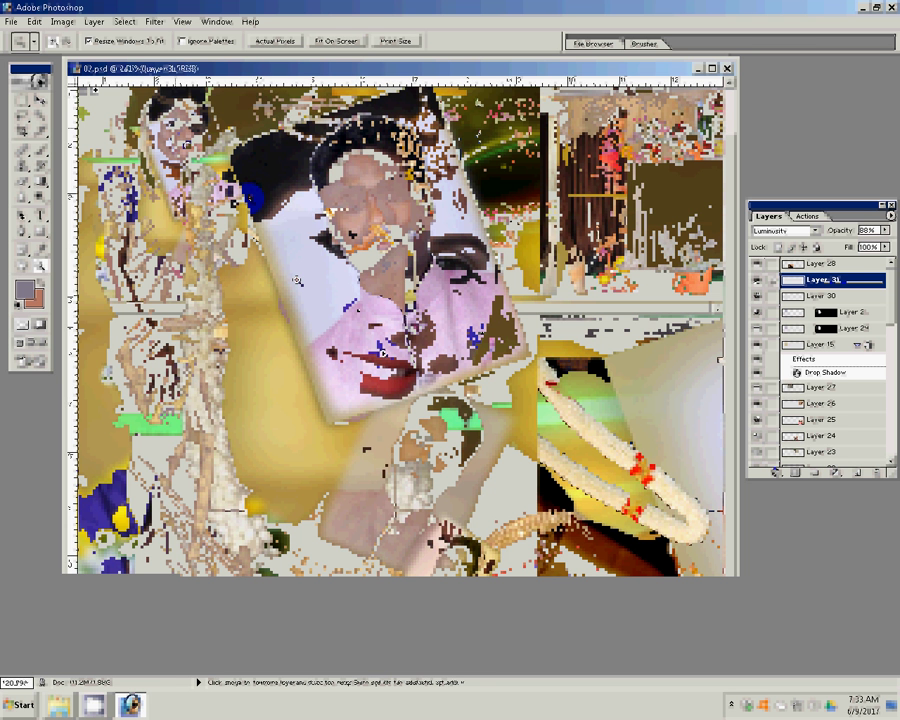
{"action": "key", "text": "b"}
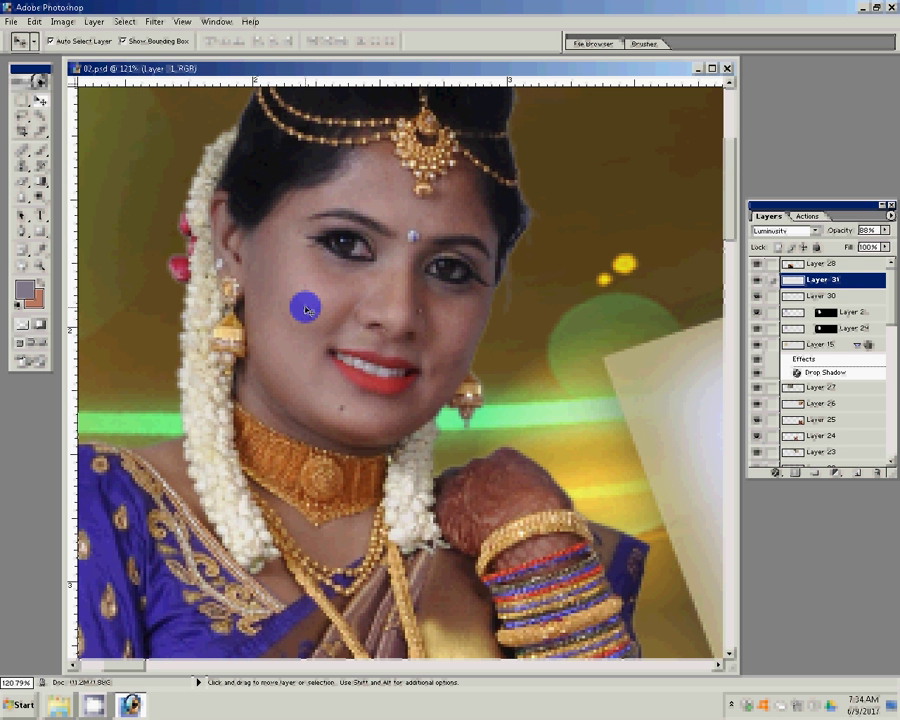
{"action": "left_click", "coordinate": [306, 310]}
{"action": "key", "text": "ctrl+j"}
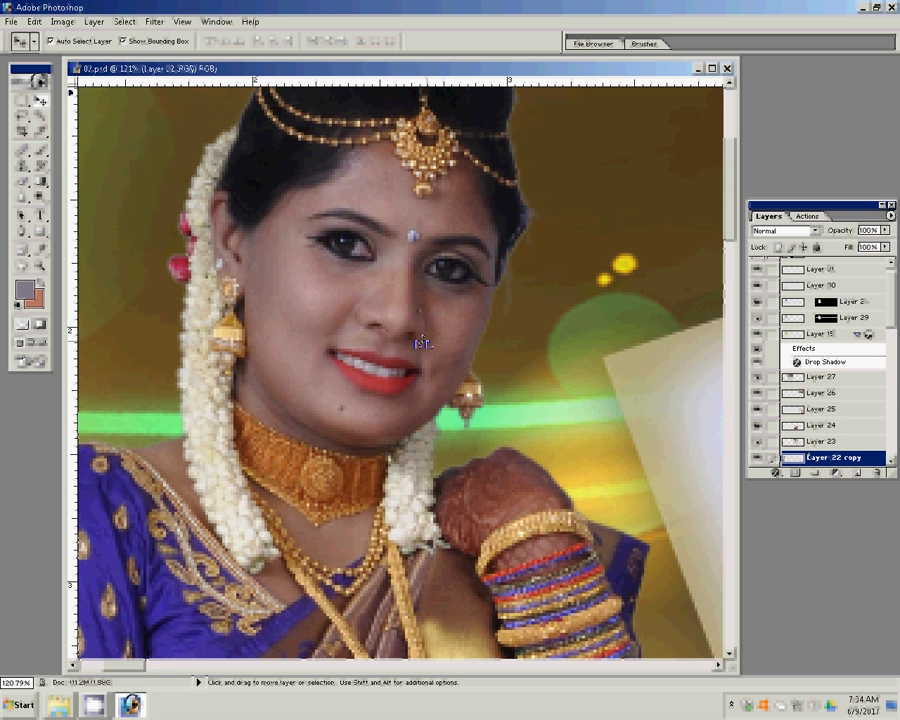
{"action": "left_click", "coordinate": [154, 21]}
{"action": "mouse_move", "coordinate": [170, 157]}
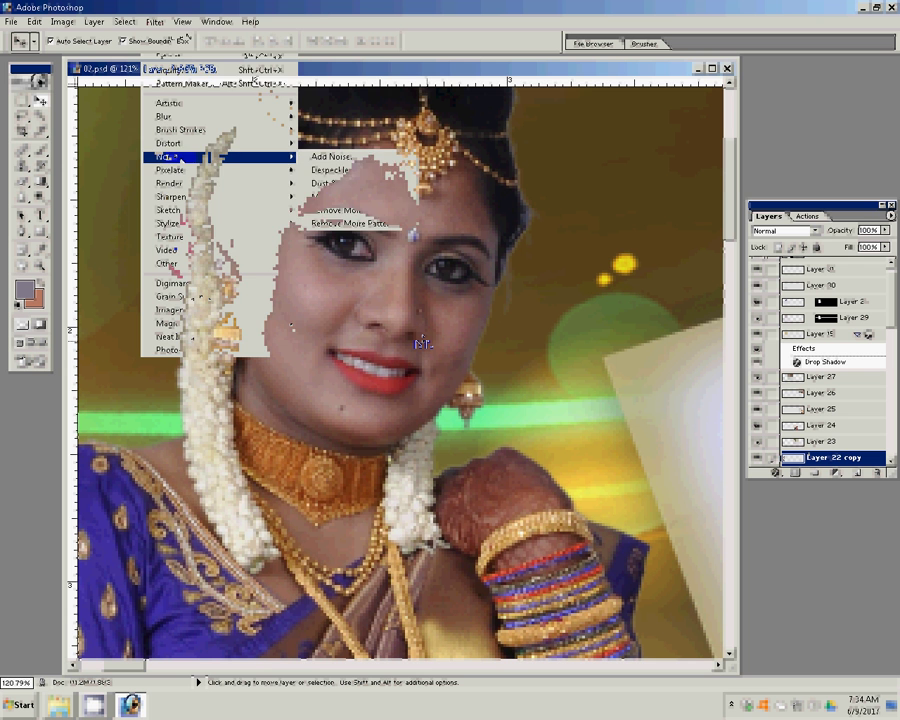
{"action": "mouse_move", "coordinate": [168, 323]}
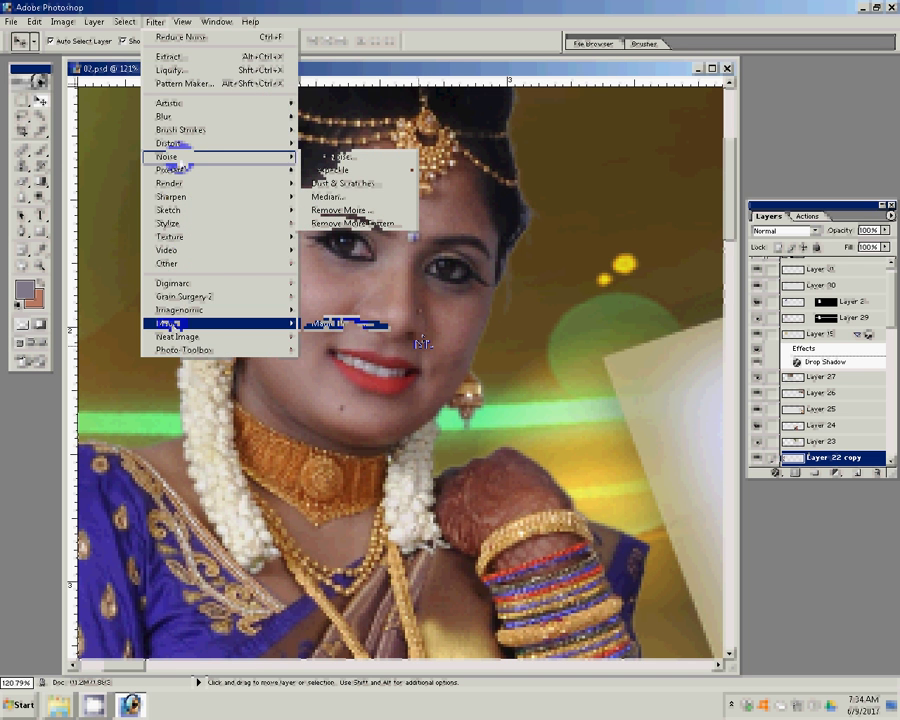
{"action": "left_click", "coordinate": [345, 323]}
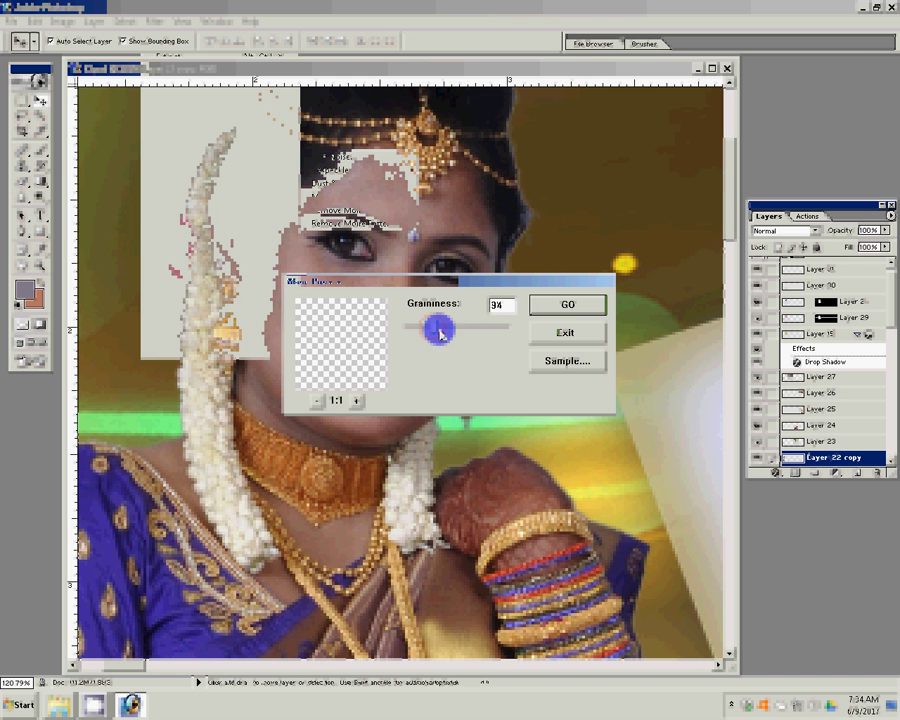
Run Magic Pro noise reduction on the bride copy with Graininess at 94.
{"action": "left_click", "coordinate": [555, 310]}
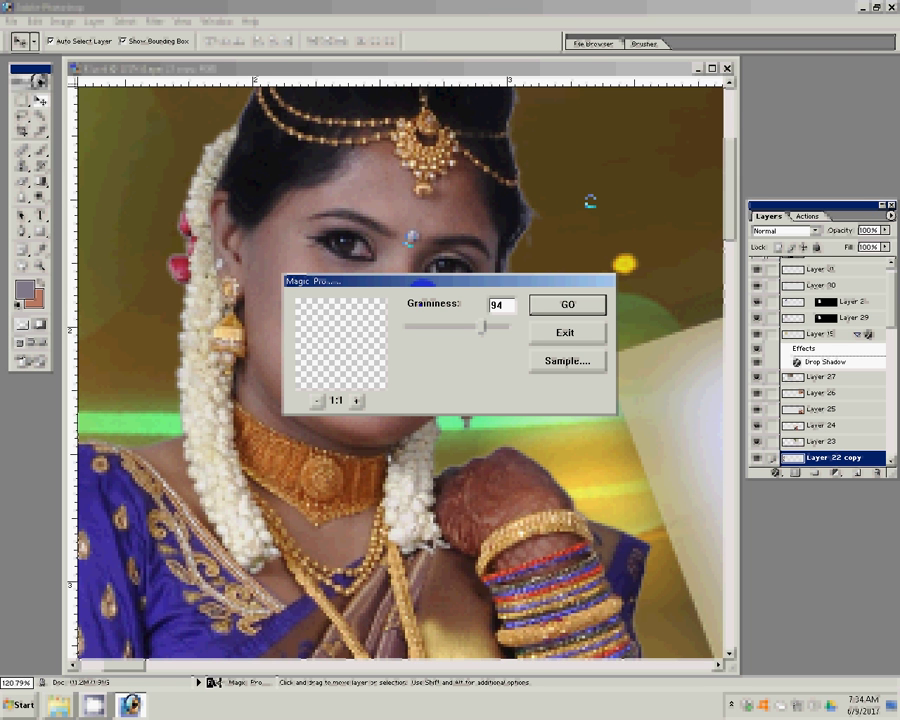
{"action": "left_click", "coordinate": [591, 202]}
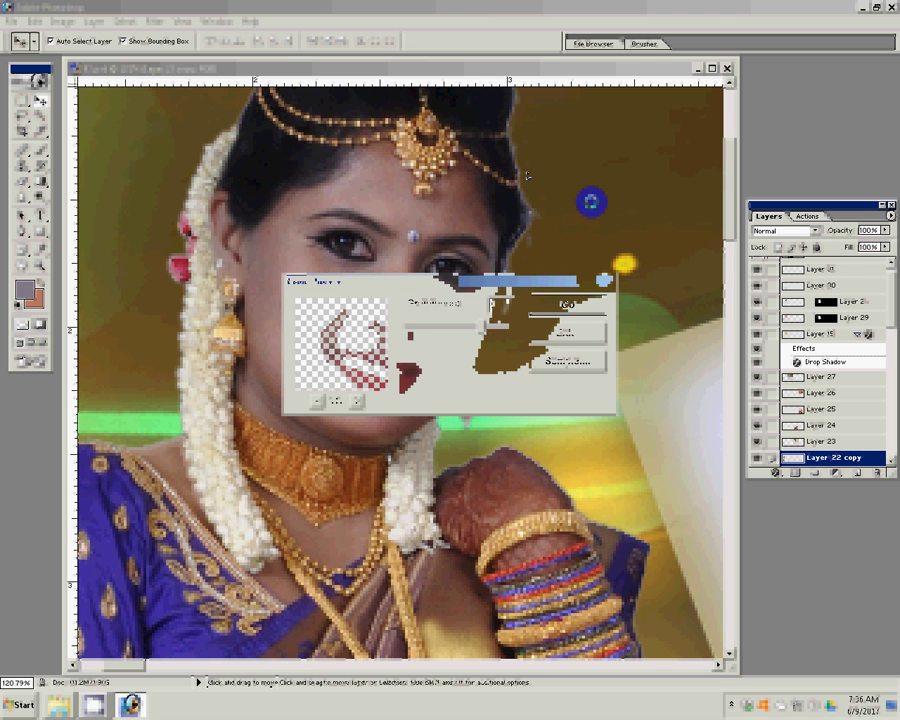
Finish applying the grain reduction and select the Layer 20 copy layer.
{"action": "left_click", "coordinate": [884, 460]}
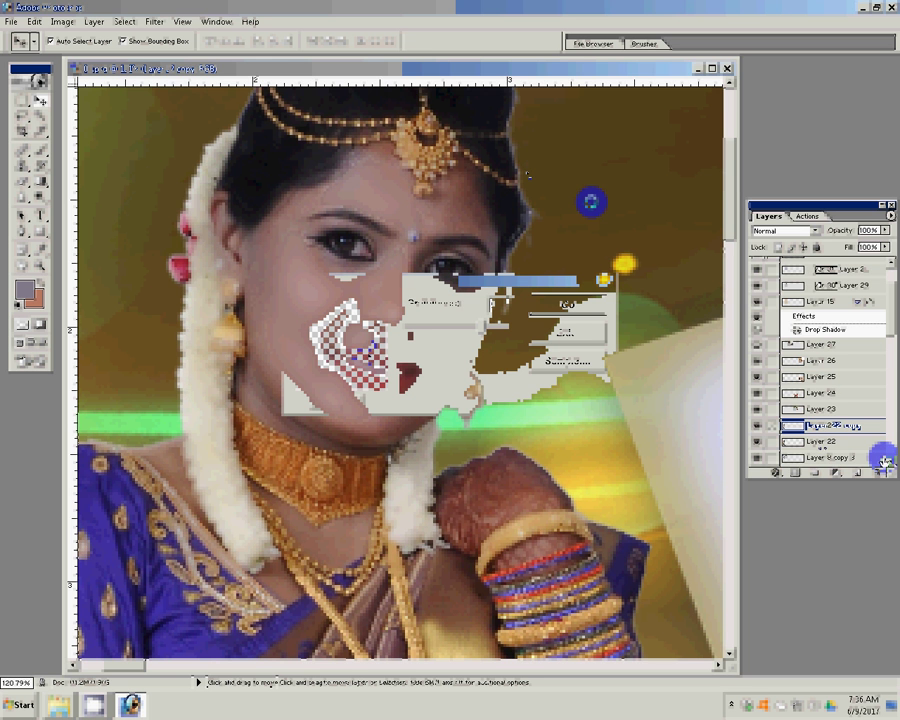
{"action": "key", "text": "alt+bracketleft"}
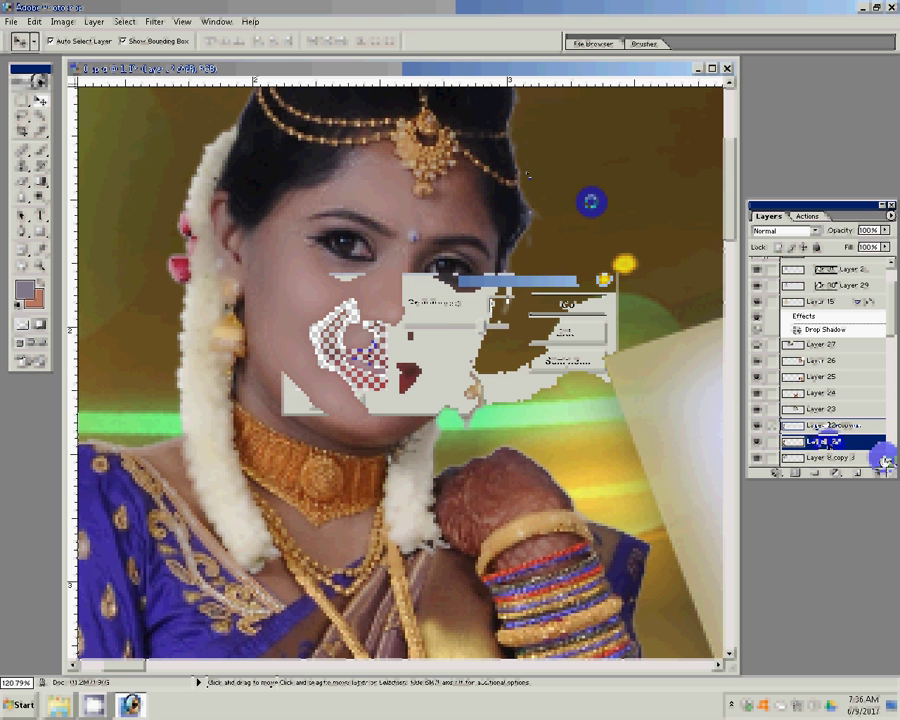
{"action": "left_click", "coordinate": [822, 426]}
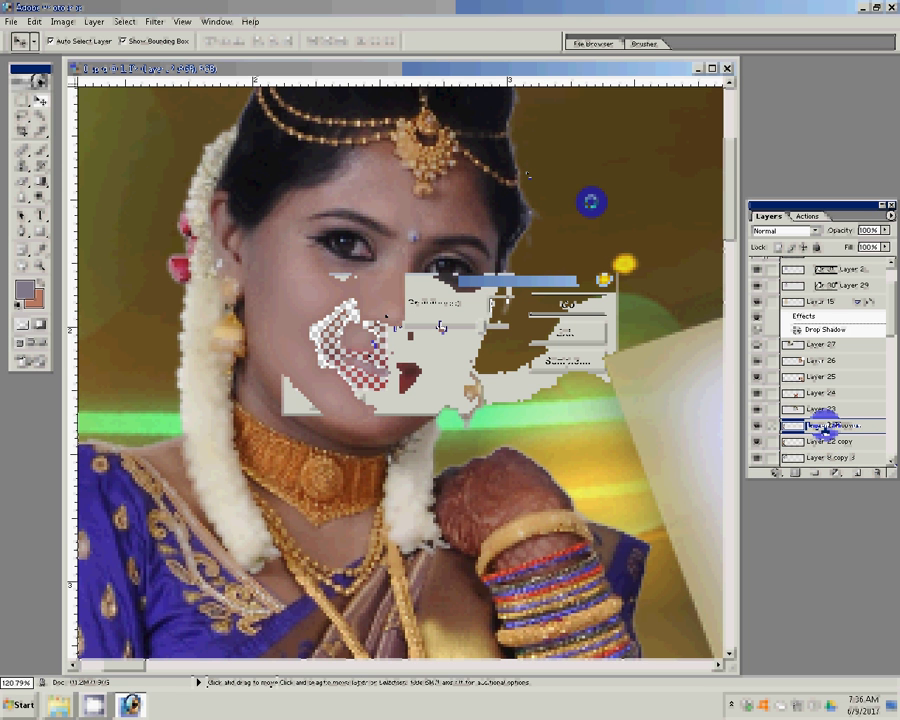
Softly erase beside the bride's cheek with a 66% opacity eraser, brush shrunk to 60.
{"action": "key", "text": "e"}
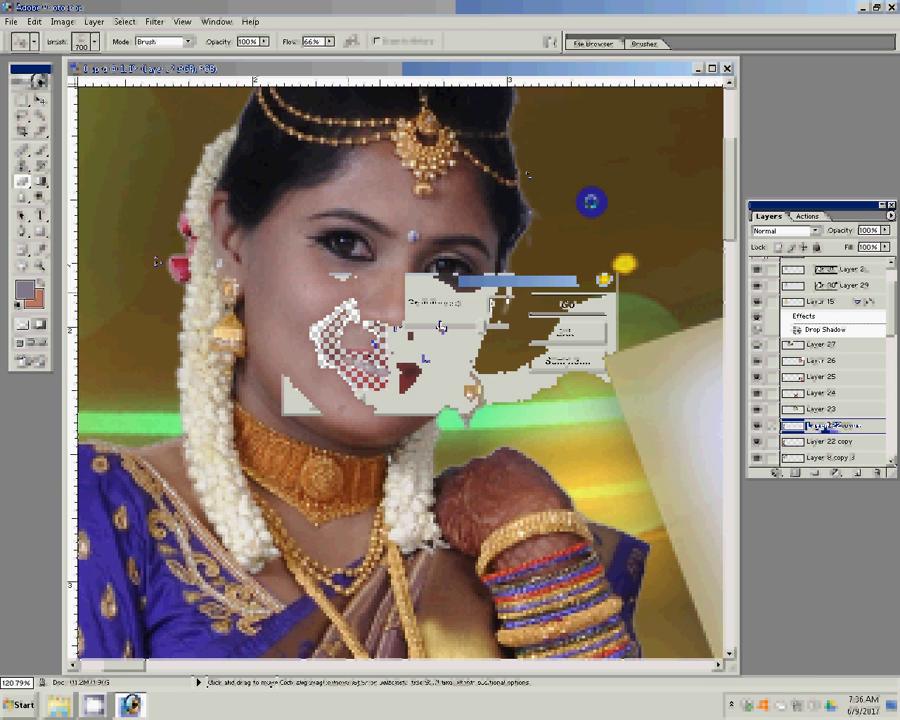
{"action": "left_click", "coordinate": [247, 42]}
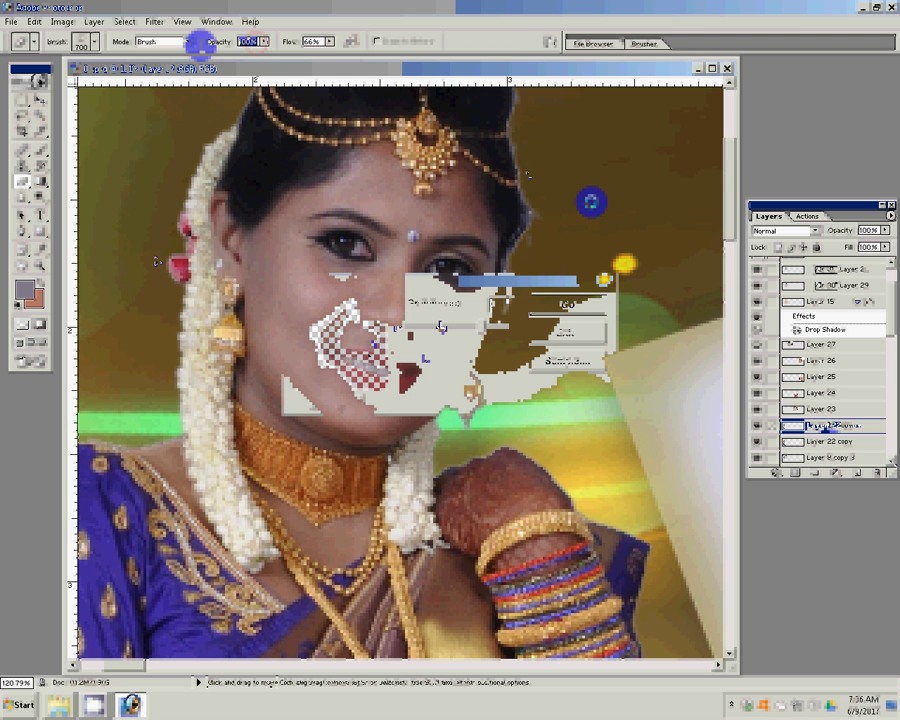
{"action": "type", "text": "66"}
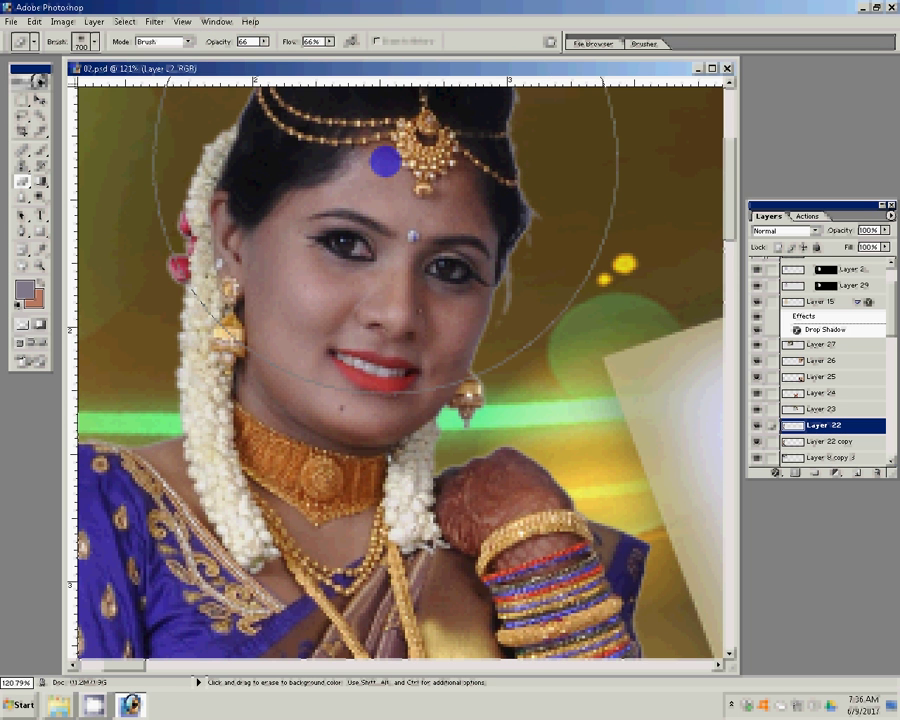
{"action": "left_click", "coordinate": [291, 262]}
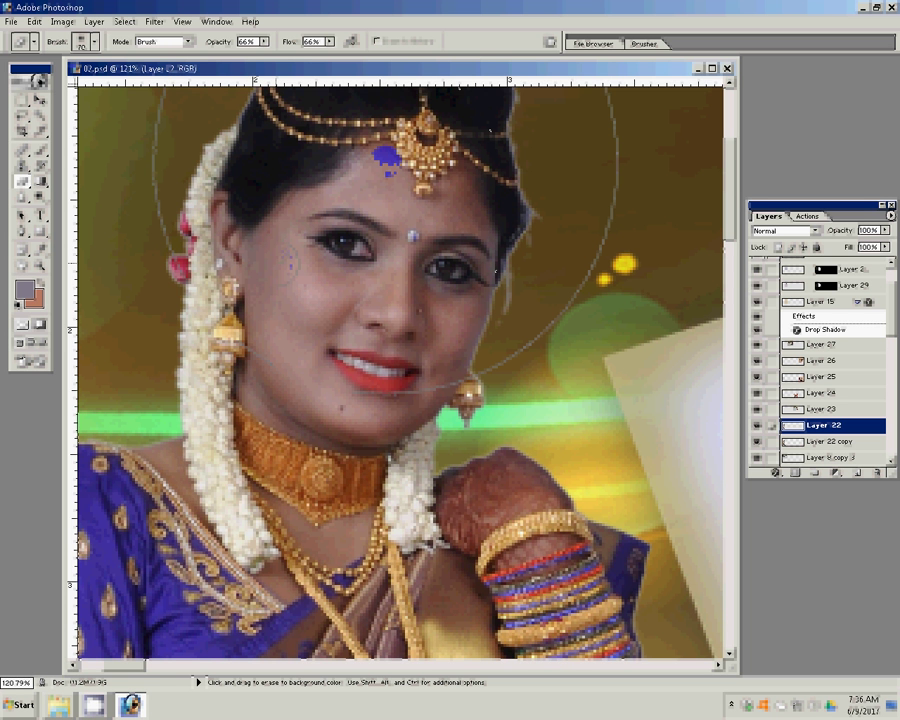
{"action": "key", "text": "bracketleft"}
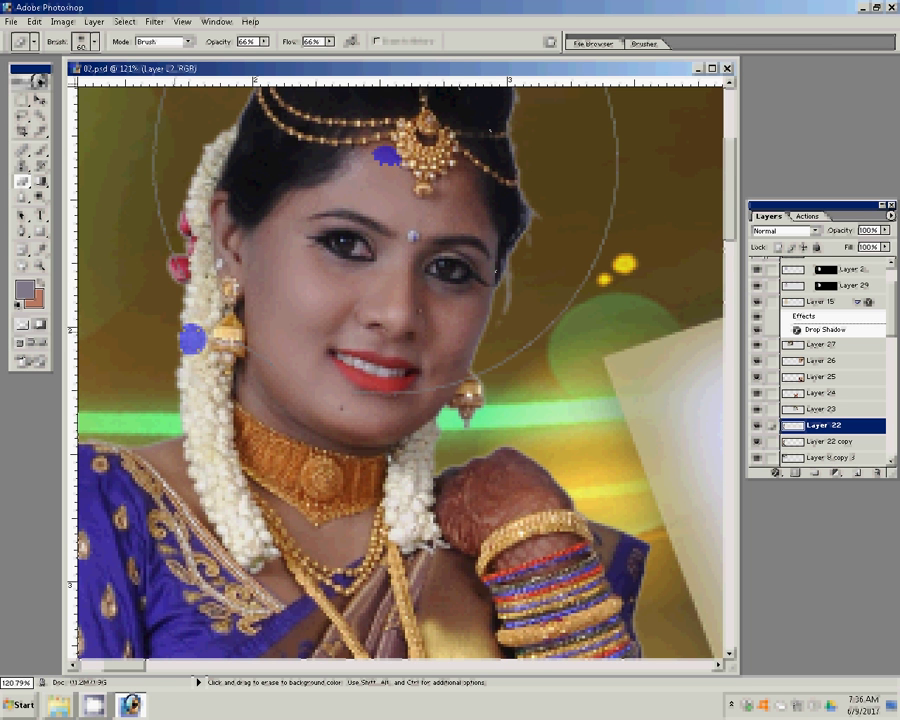
Duplicate the bride portrait layer as Layer 22 copy.
{"action": "key", "text": "shift+e"}
{"action": "key", "text": "v"}
{"action": "key", "text": "ctrl+j"}
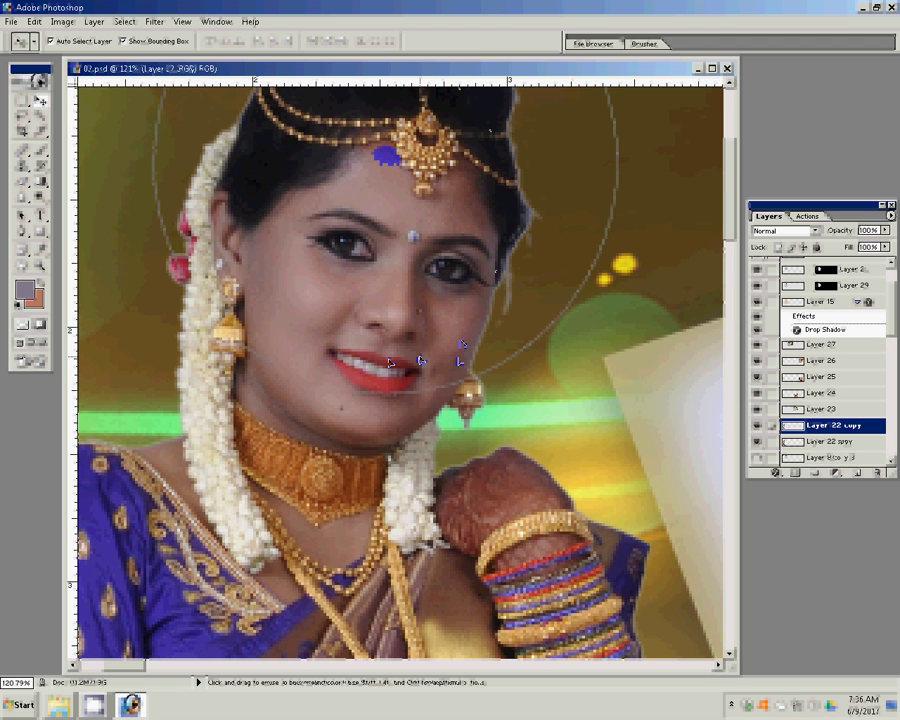
{"action": "key", "text": "ctrl+b"}
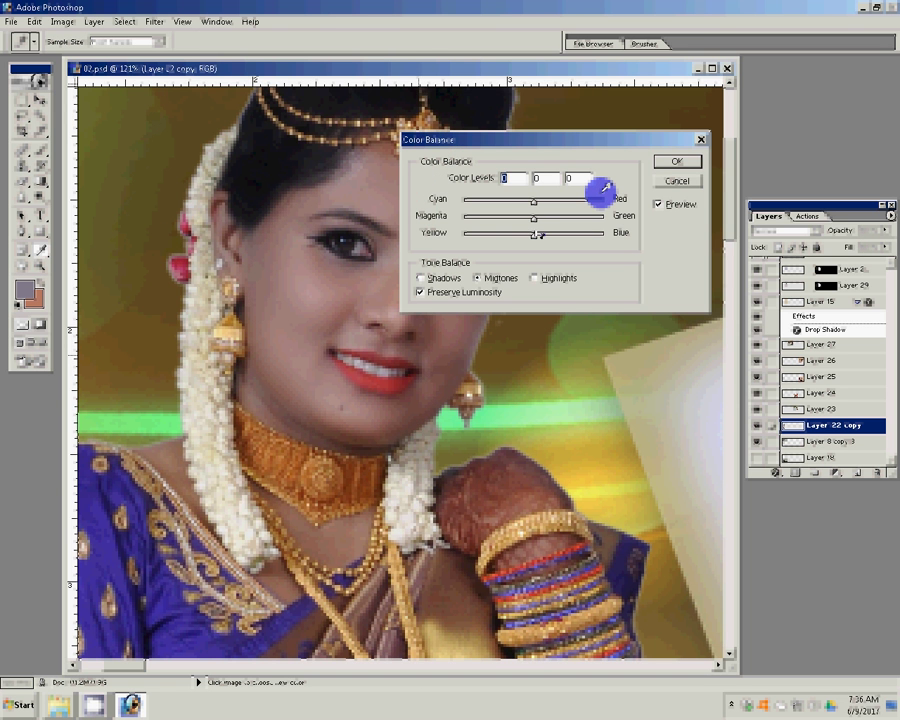
Set midtones Yellow/Blue to -15 and highlights to +24 red, +3 green.
{"action": "type", "text": "-15"}
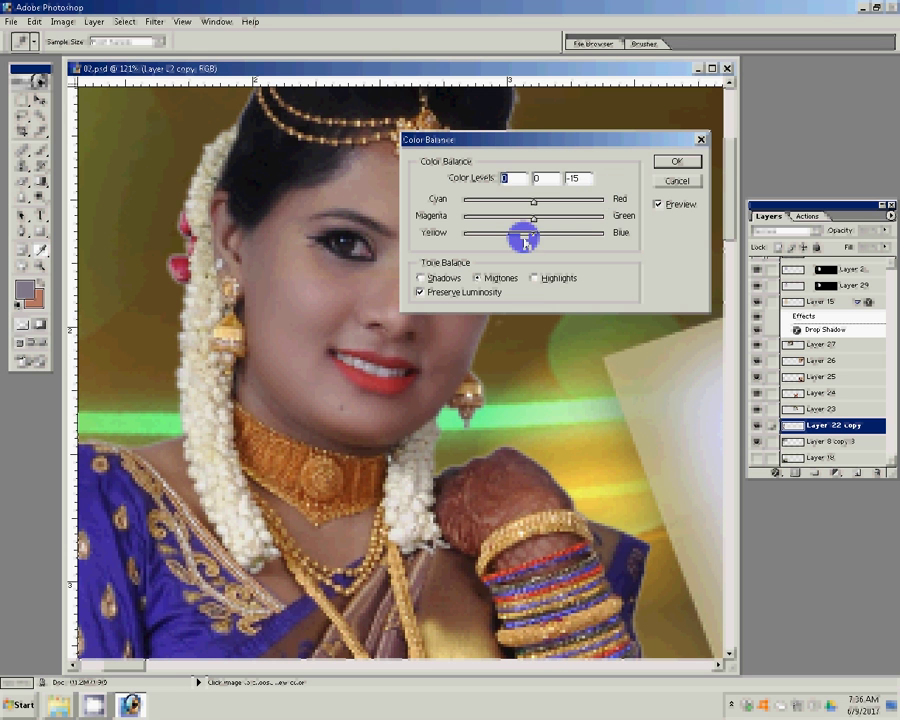
{"action": "left_click", "coordinate": [538, 278]}
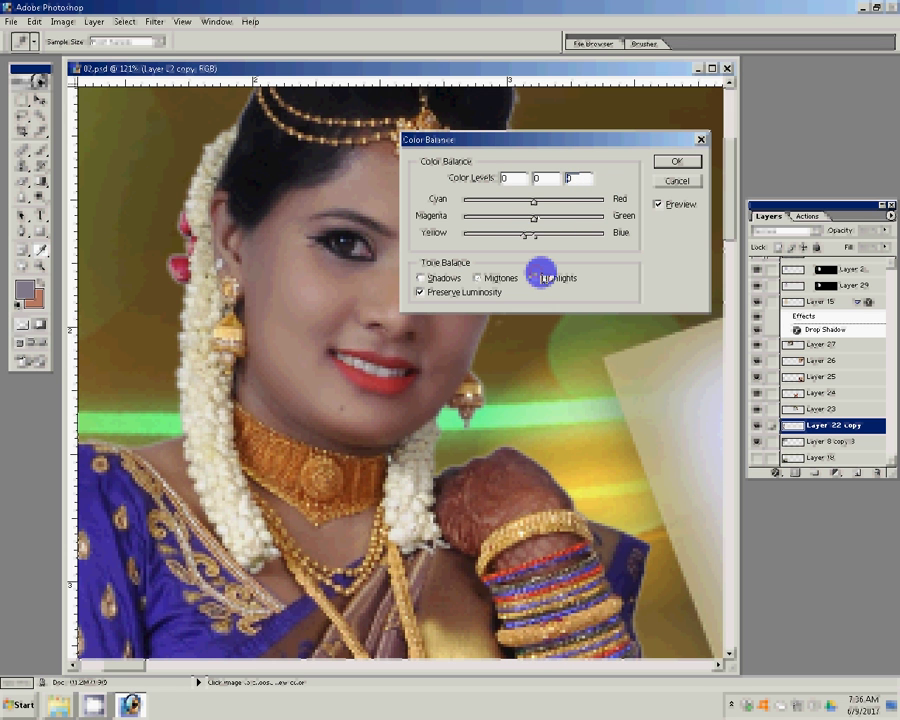
{"action": "mouse_move", "coordinate": [533, 200]}
{"action": "left_mouse_down"}
{"action": "mouse_move", "coordinate": [551, 211]}
{"action": "mouse_move", "coordinate": [547, 201]}
{"action": "mouse_move", "coordinate": [538, 209]}
{"action": "mouse_move", "coordinate": [538, 230]}
{"action": "left_mouse_up"}
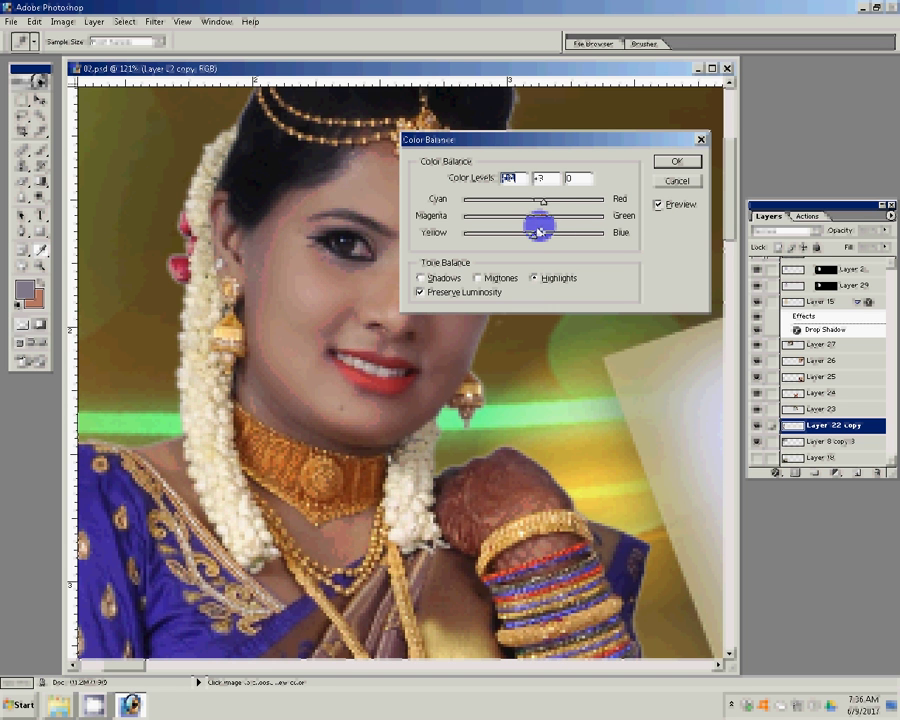
{"action": "left_click", "coordinate": [677, 162]}
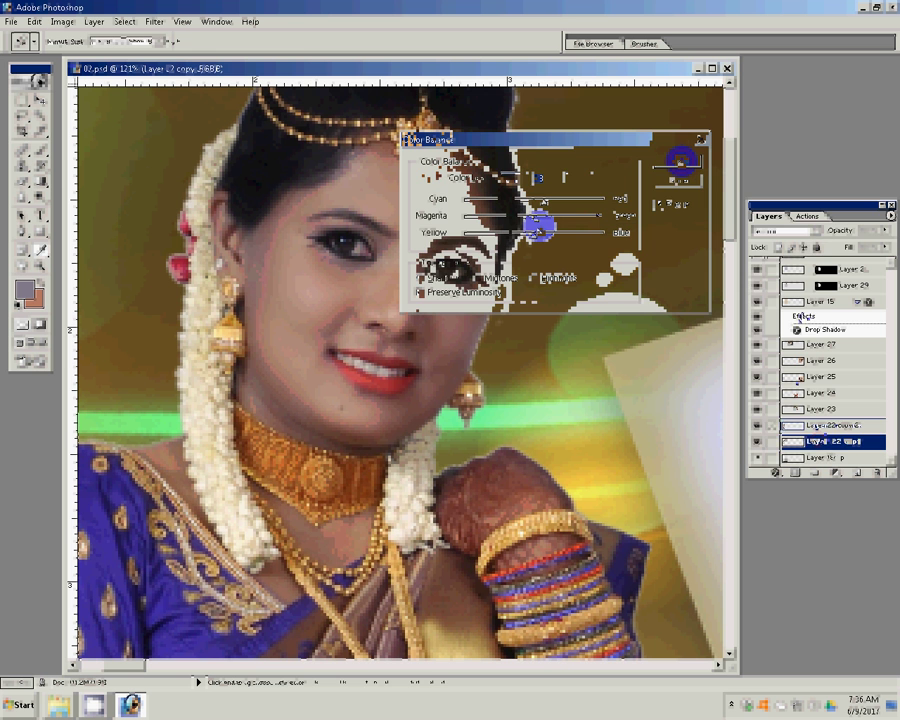
Keep Layer 22 copy's blend mode Normal and move it higher in the stack.
{"action": "left_click", "coordinate": [781, 232]}
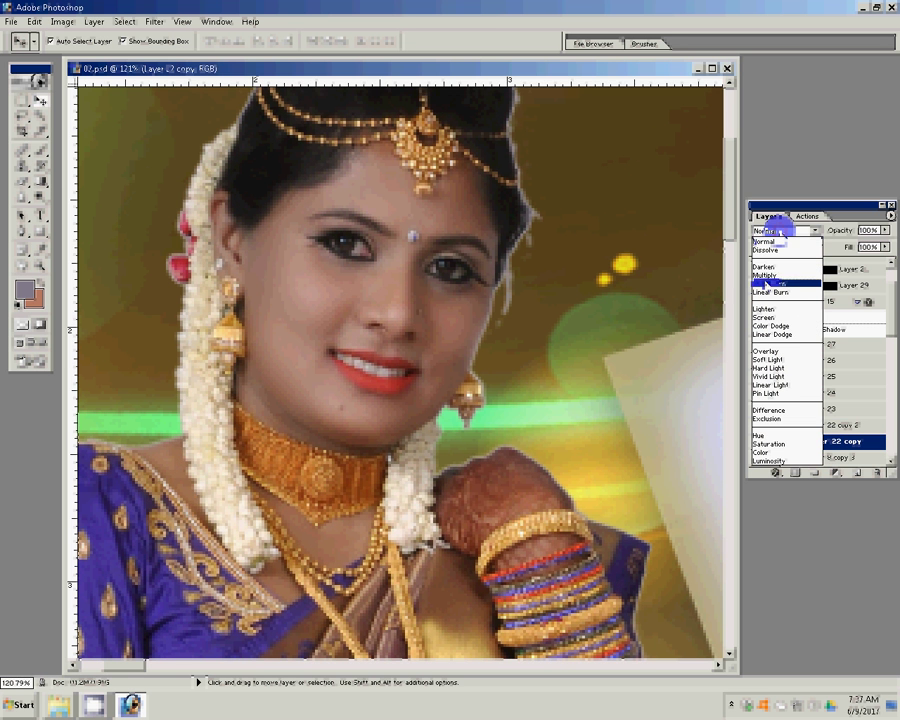
{"action": "left_click", "coordinate": [781, 236]}
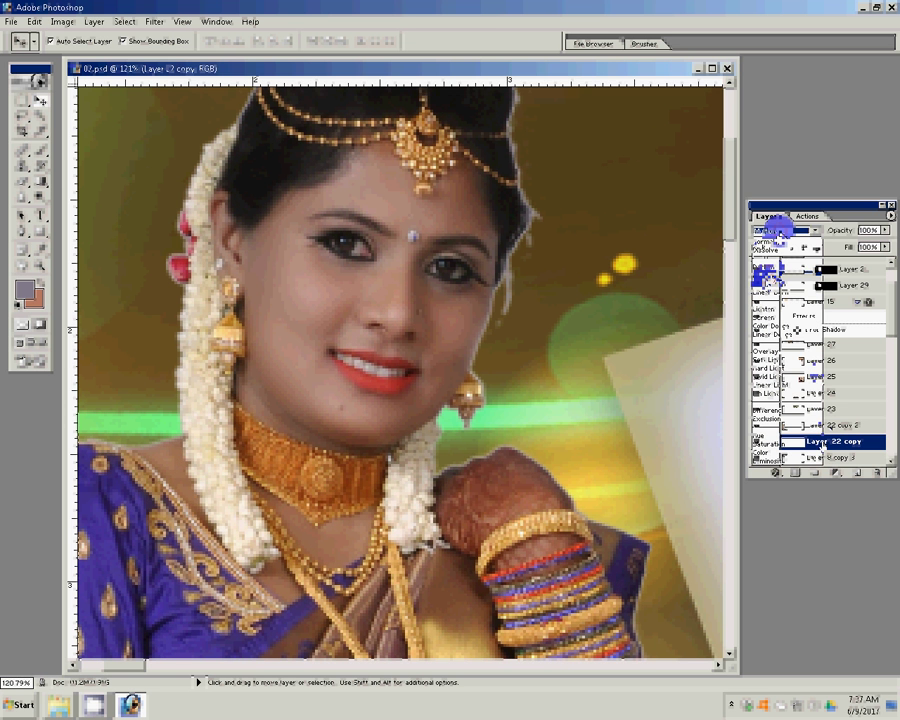
{"action": "left_click_drag", "start_coordinate": [830, 441], "coordinate": [830, 426]}
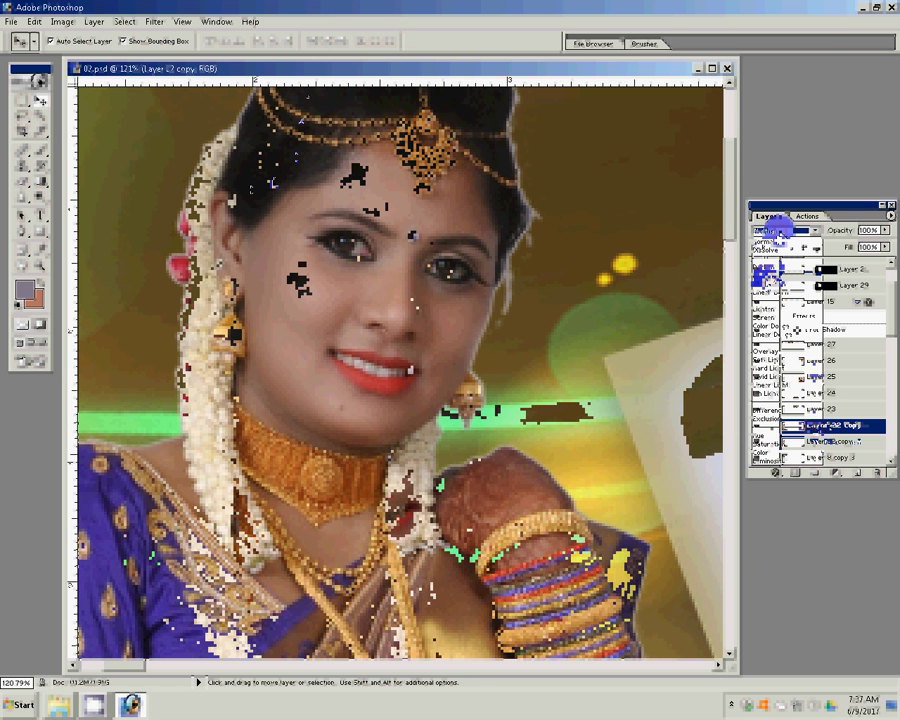
{"action": "left_click", "coordinate": [783, 232]}
{"action": "left_click", "coordinate": [33, 205]}
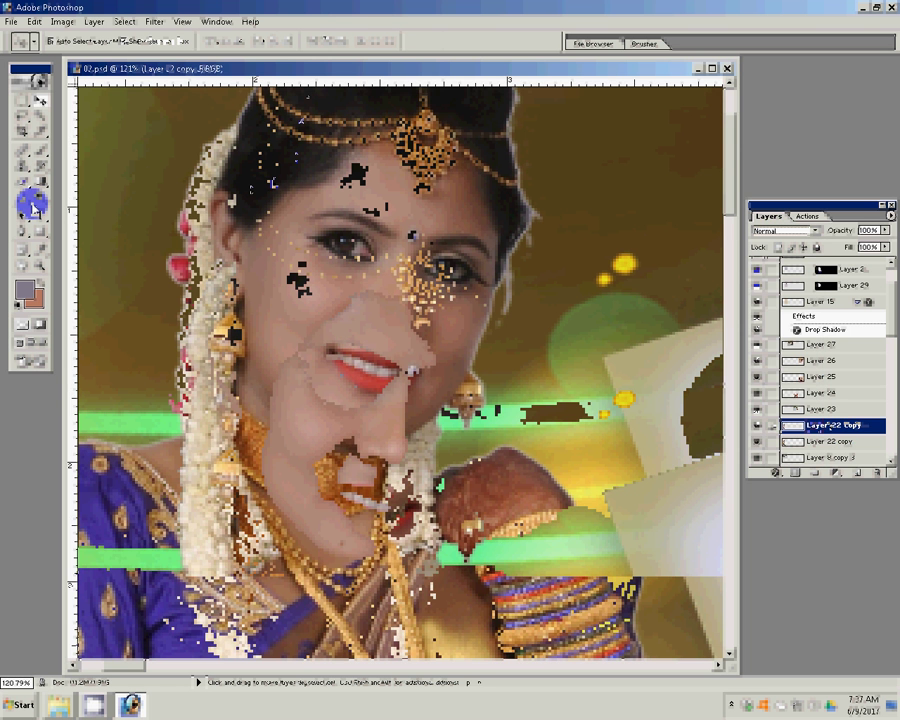
Erase the portrait copy's edges with a size-20 eraser brush.
{"action": "left_click", "coordinate": [22, 182]}
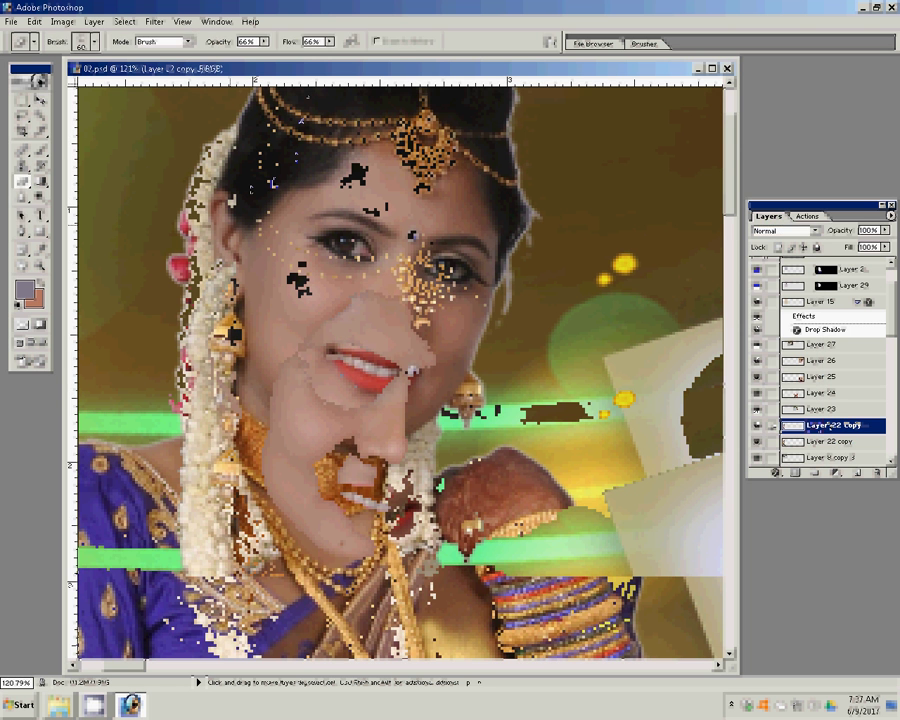
{"action": "key", "text": "bracketleft"}
{"action": "key", "text": "bracketleft"}
{"action": "key", "text": "bracketleft"}
{"action": "key", "text": "bracketleft"}
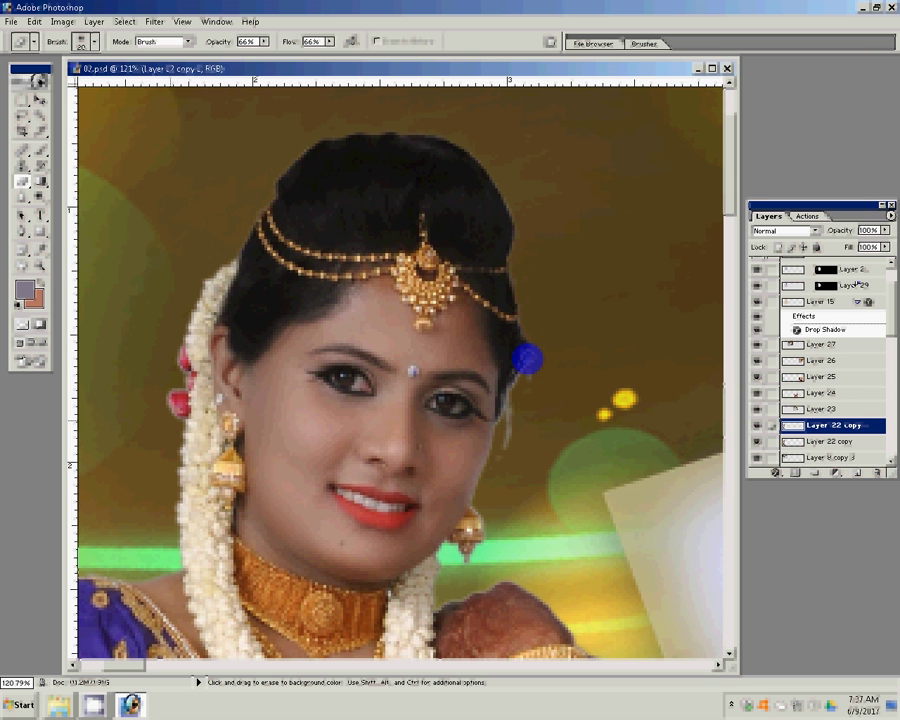
{"action": "left_click", "coordinate": [40, 265]}
Fit the spread on screen and save it as Photoshop file 02 in the N K folder.
{"action": "left_click", "coordinate": [304, 41]}
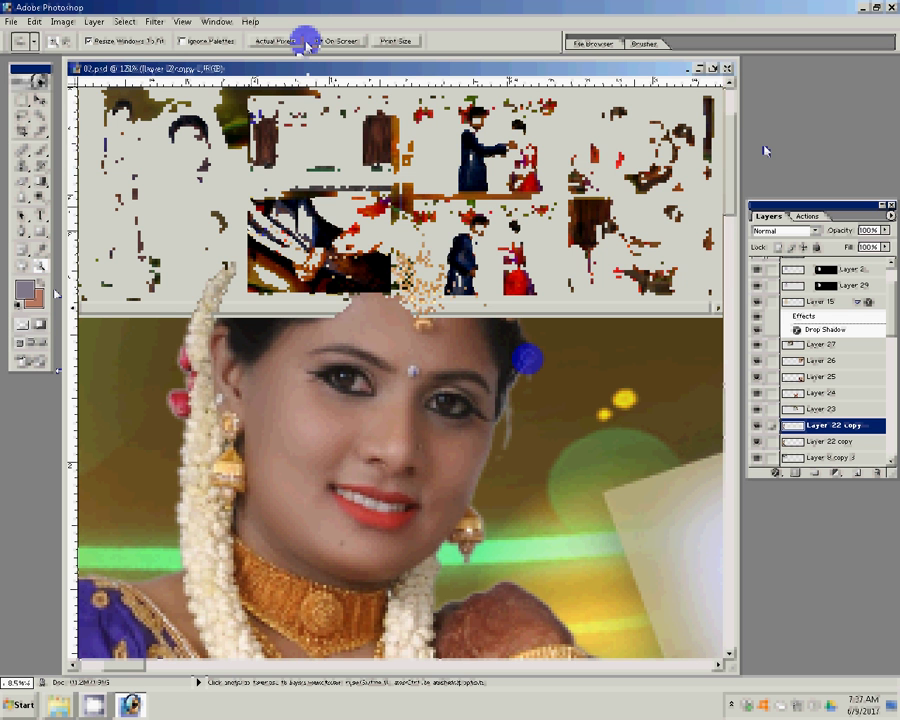
{"action": "left_click", "coordinate": [12, 21]}
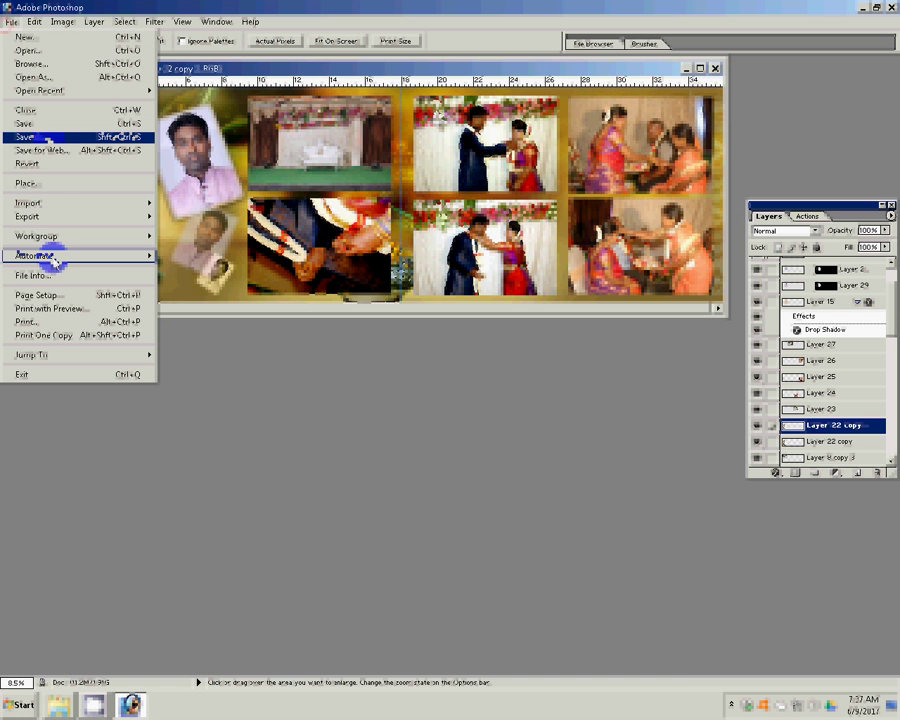
{"action": "left_click", "coordinate": [25, 136]}
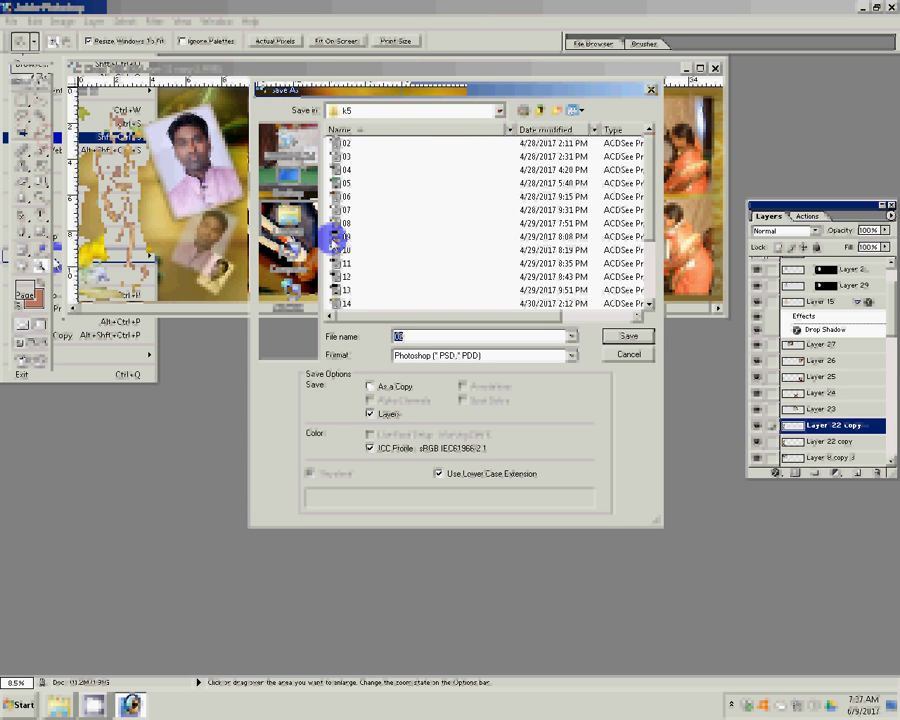
{"action": "key", "text": "BackSpace"}
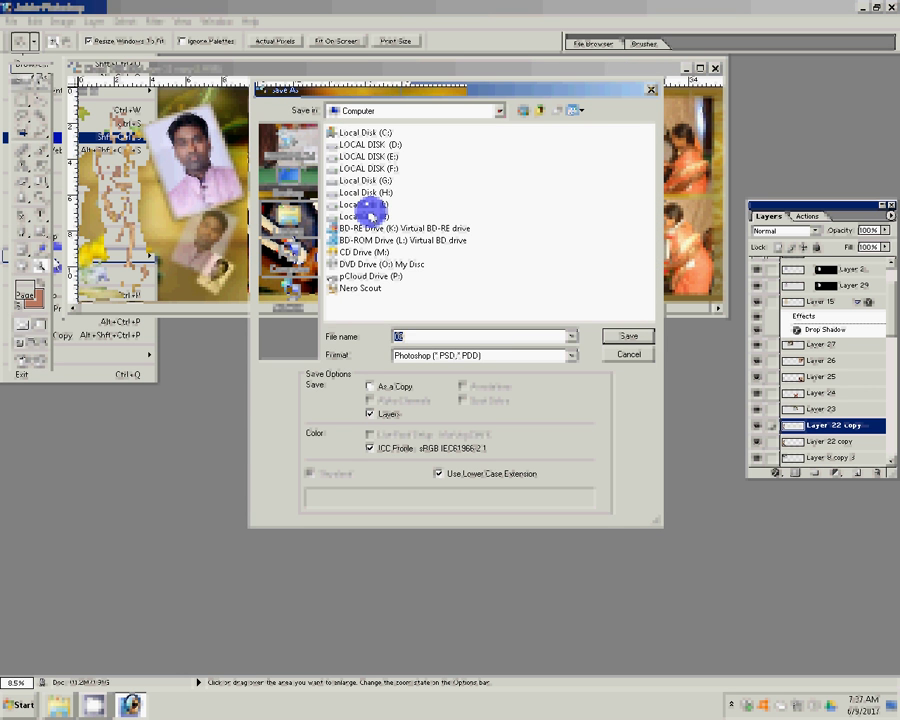
{"action": "double_click", "coordinate": [366, 208]}
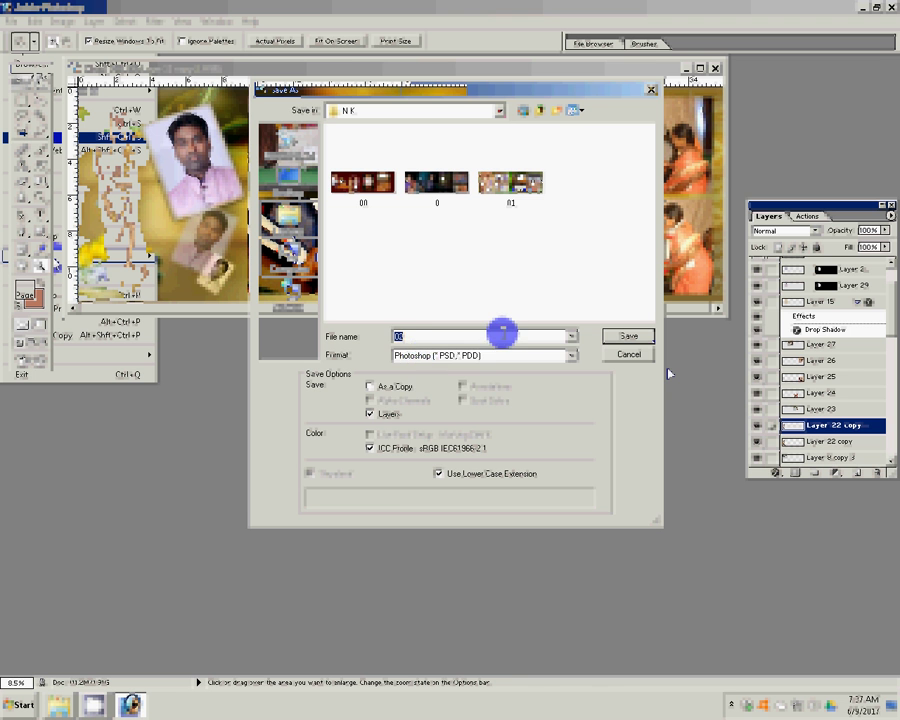
{"action": "type", "text": "01"}
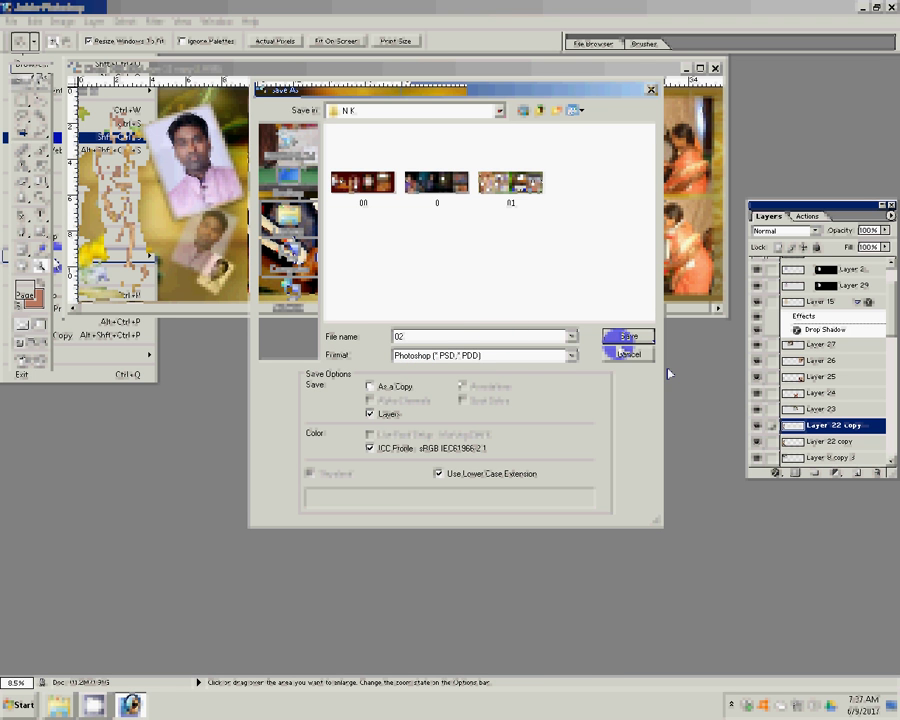
{"action": "left_click", "coordinate": [625, 338]}
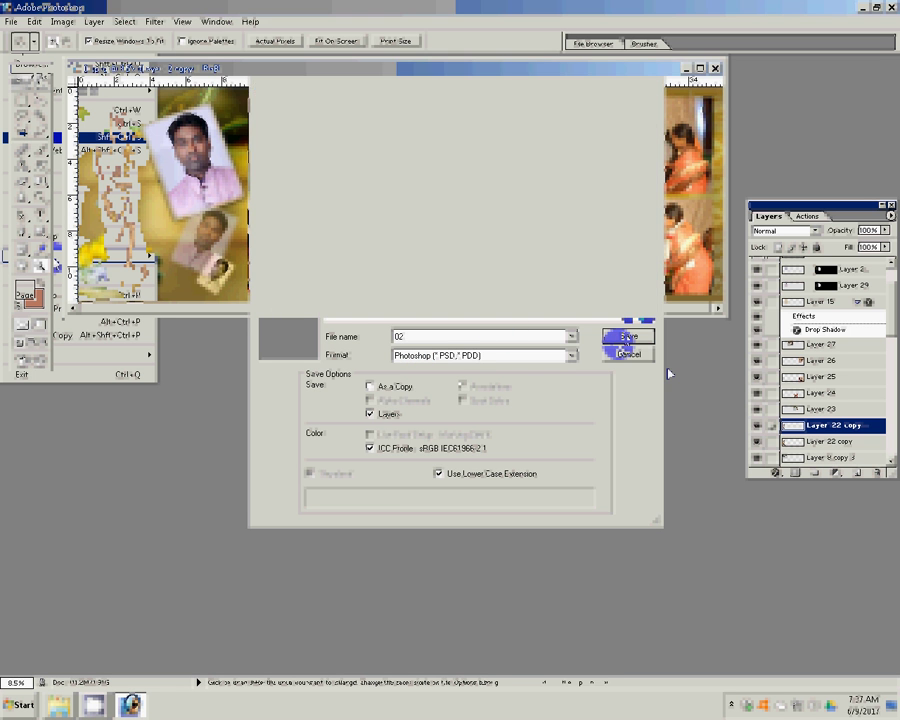